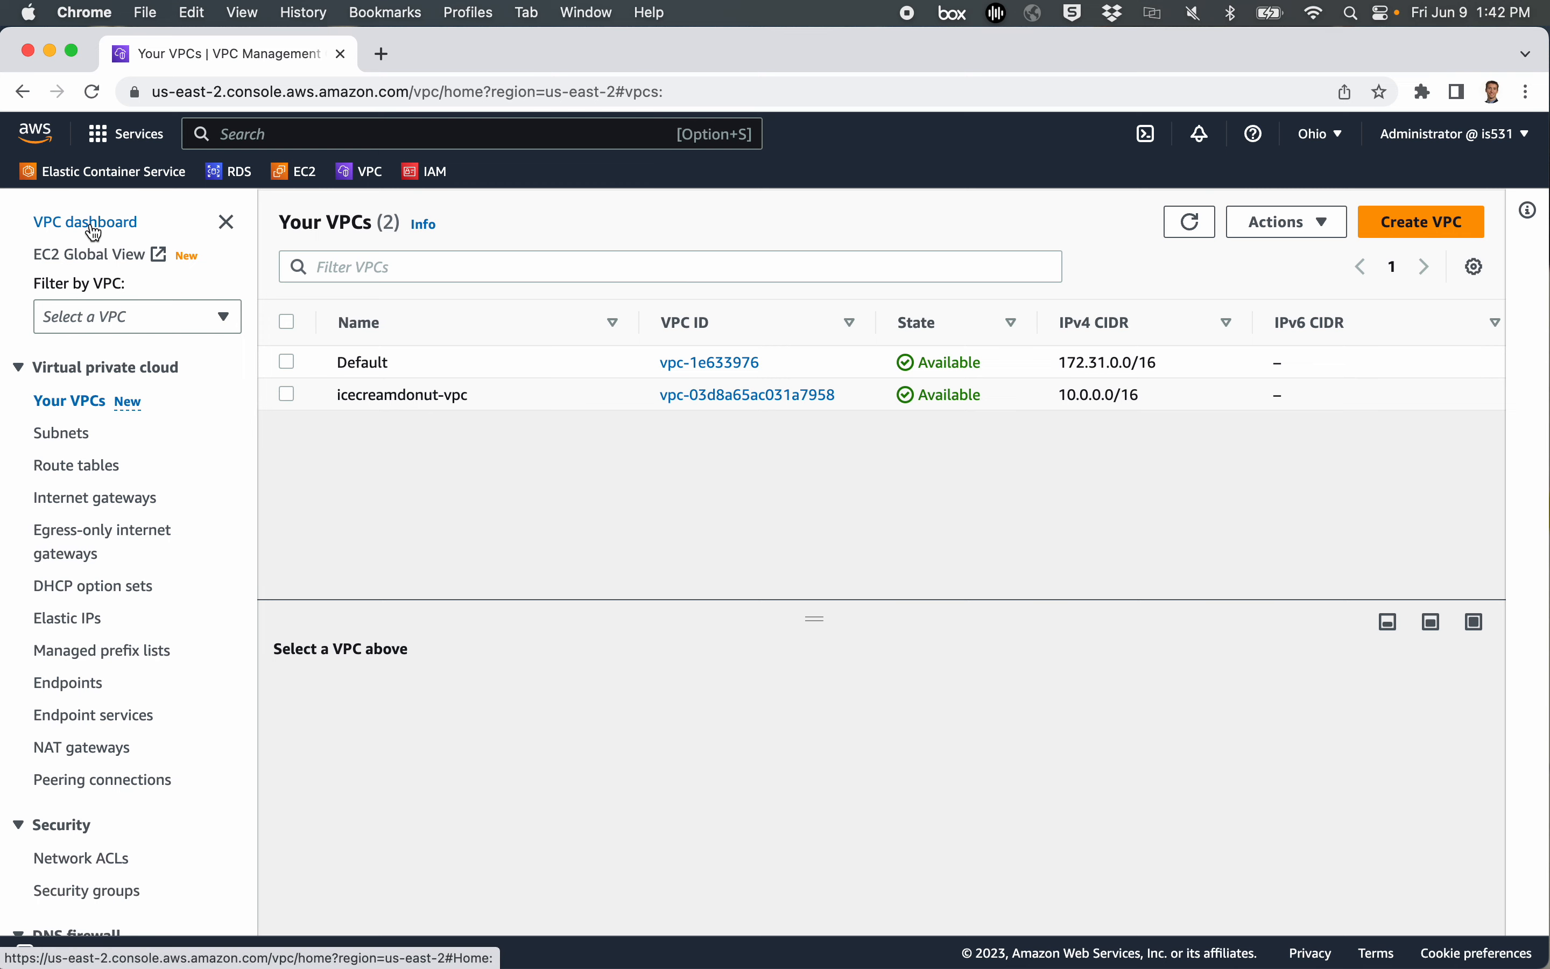
Open the VPC dashboard and start creating a new VPC
left_click(94, 230)
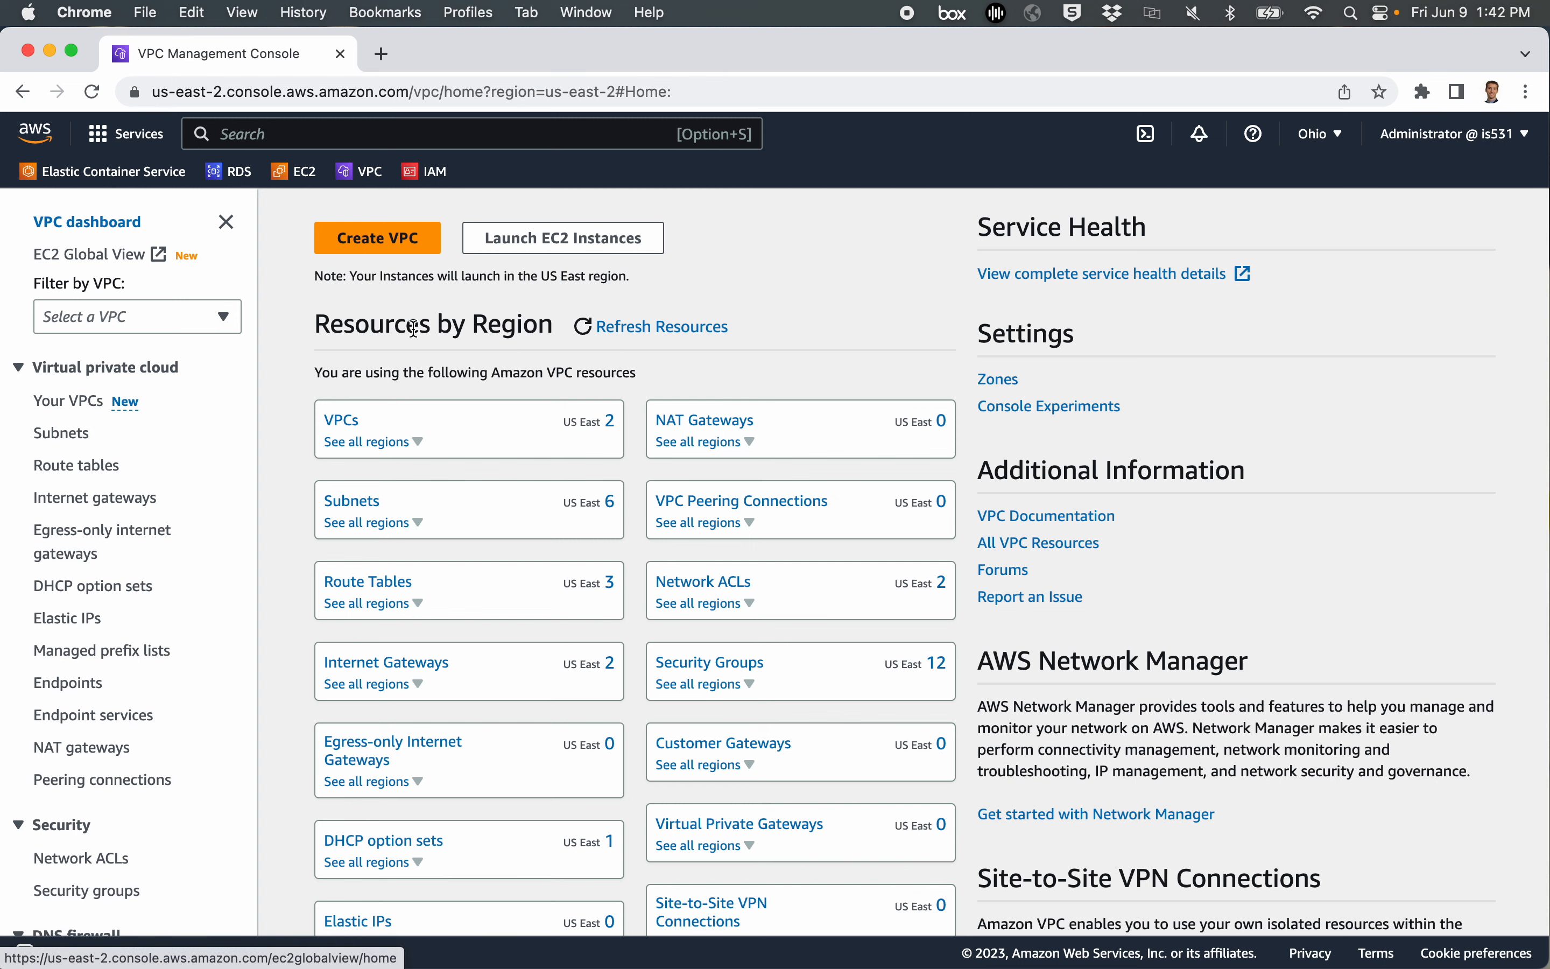
left_click(371, 249)
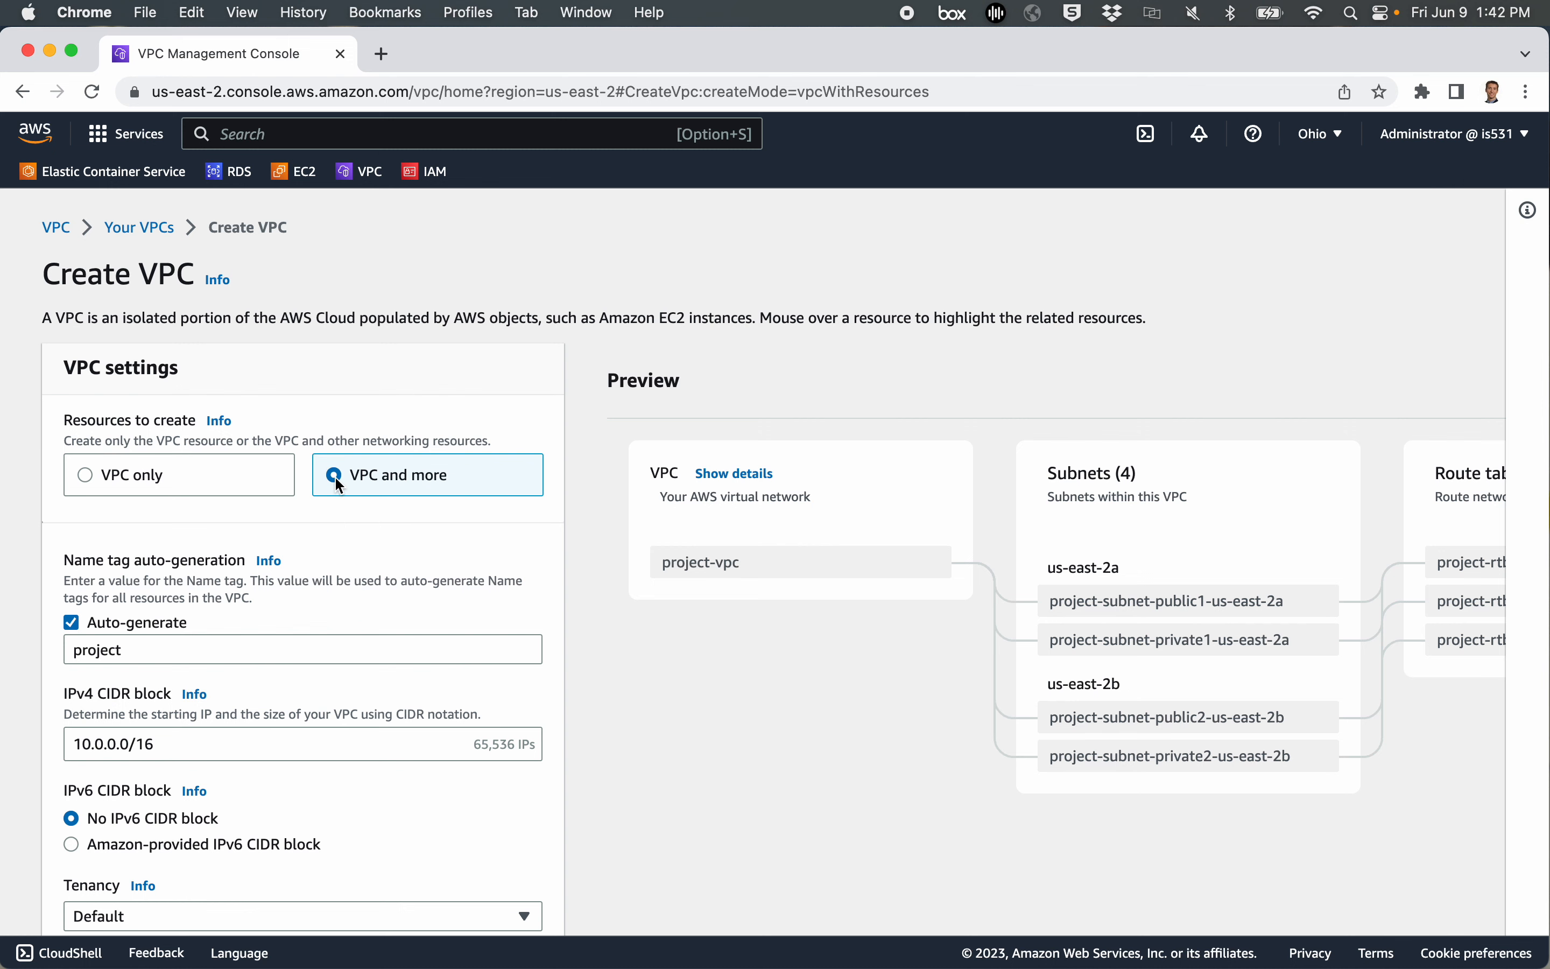
Review the settings offered for VPC only, and set the resources to create back to VPC and more
left_click(86, 475)
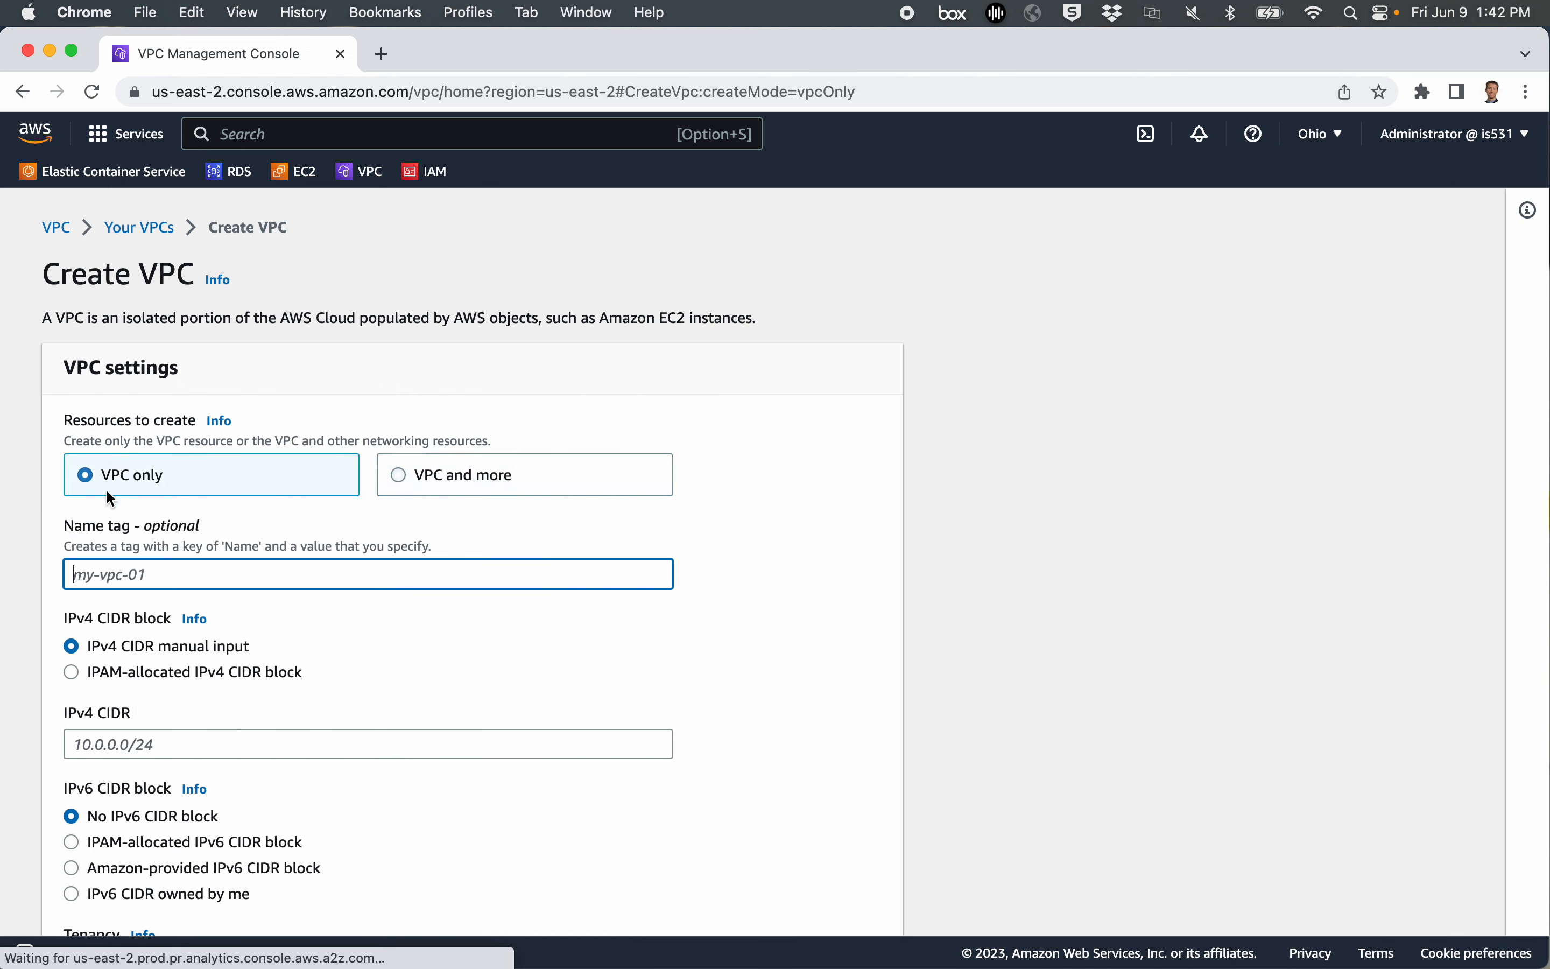
scroll(378, 666, "down", 1)
scroll(376, 661, "down", 2)
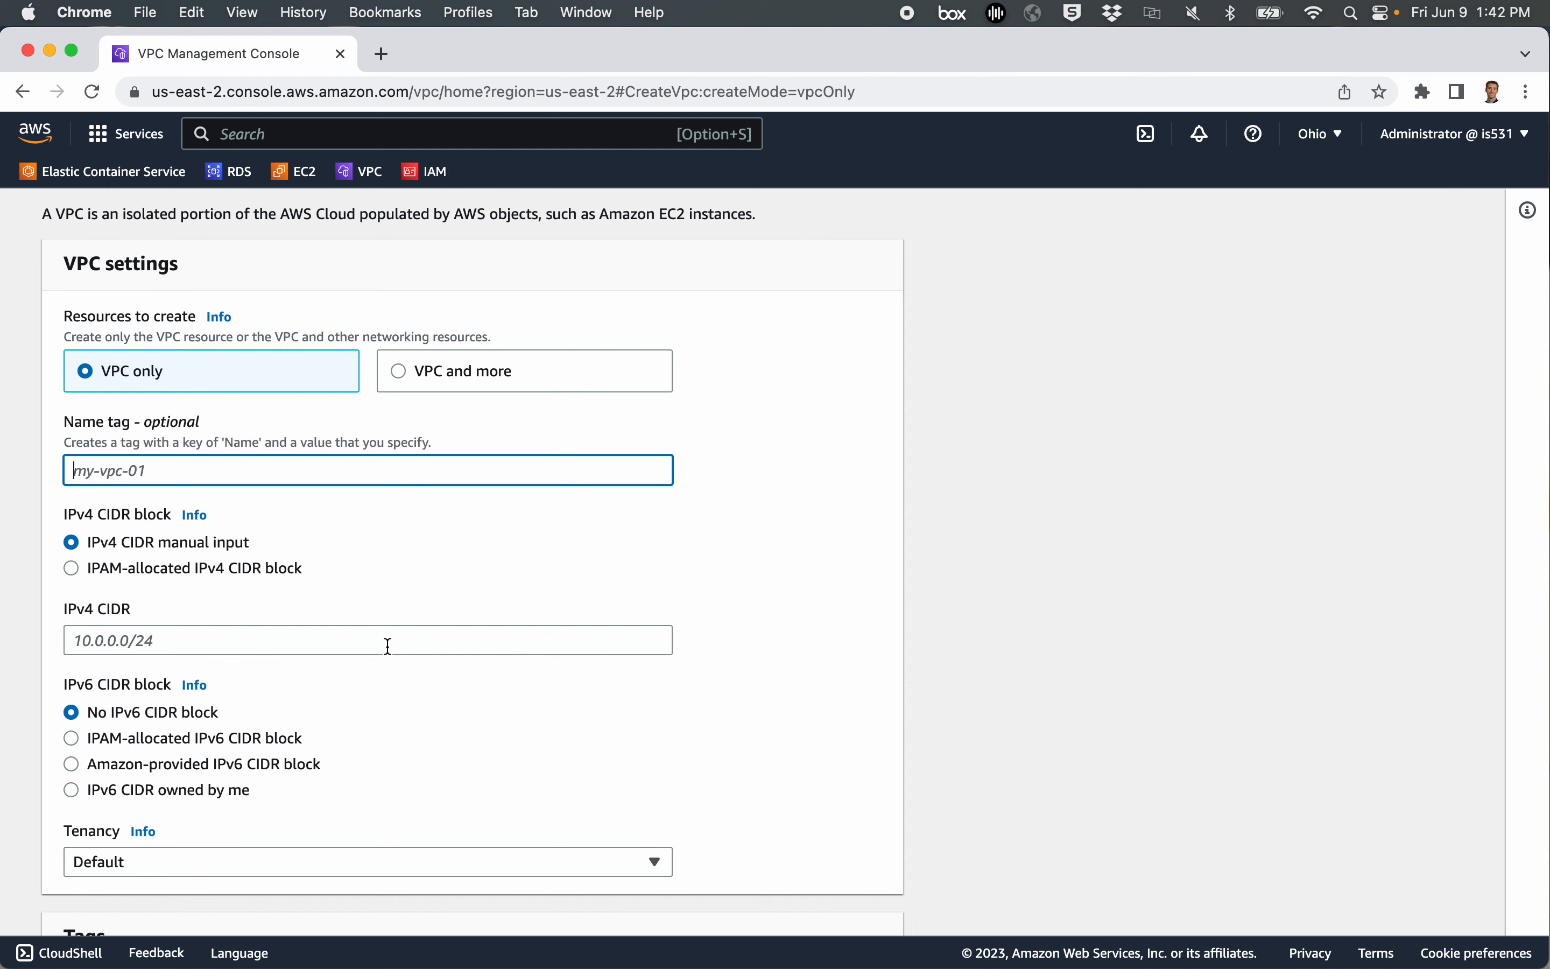
scroll(388, 646, "down", 1)
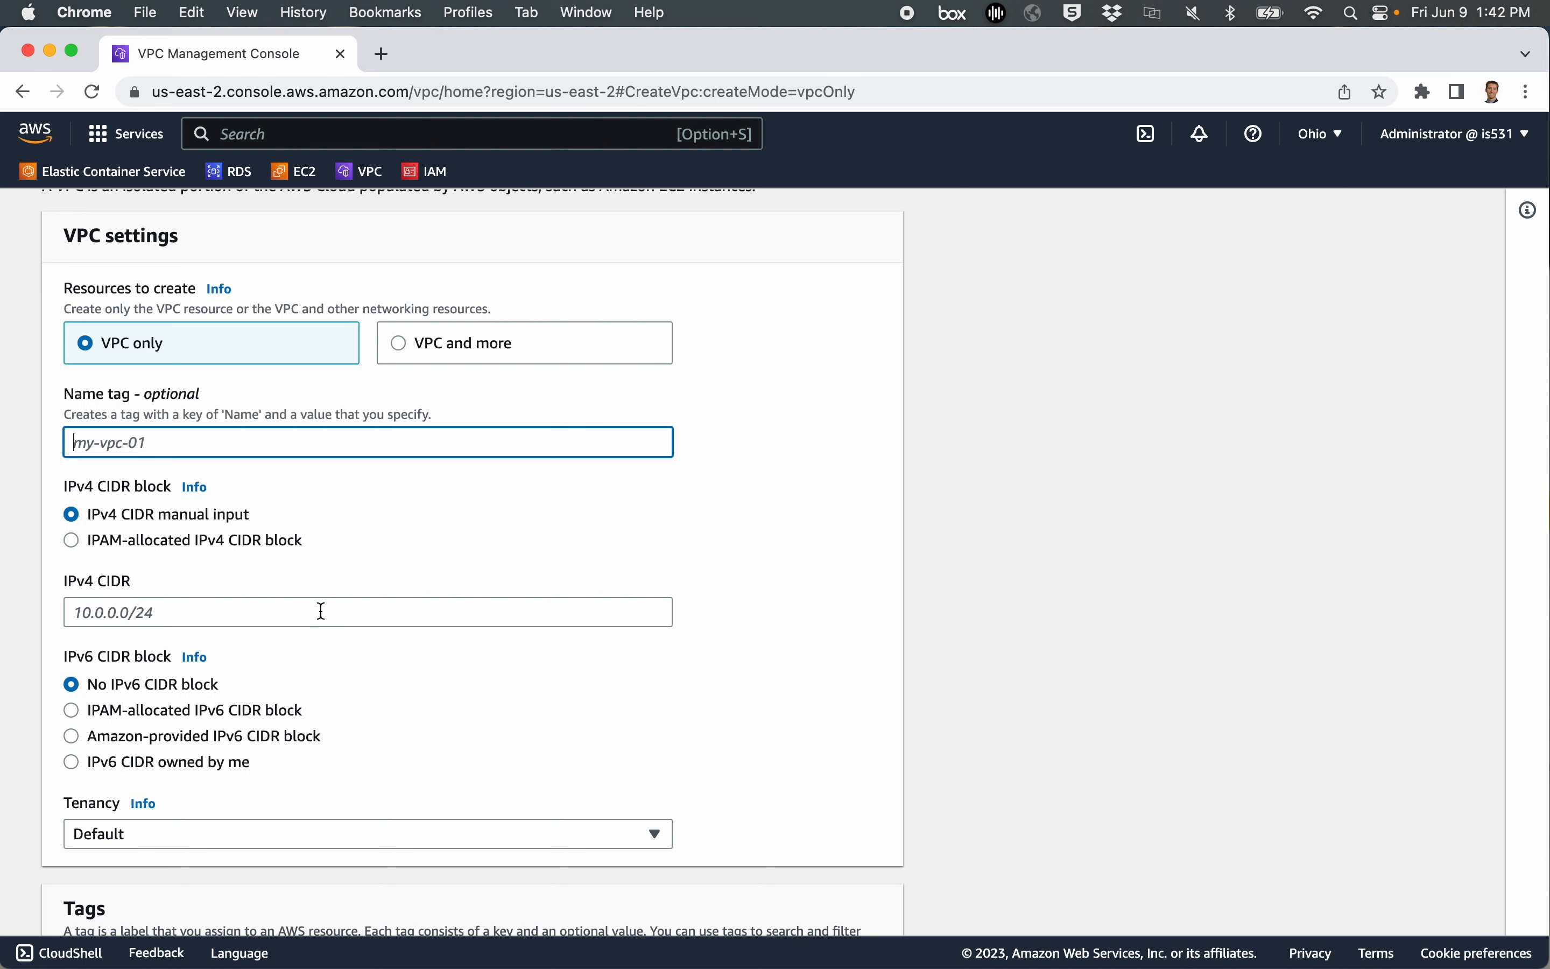
left_click(401, 344)
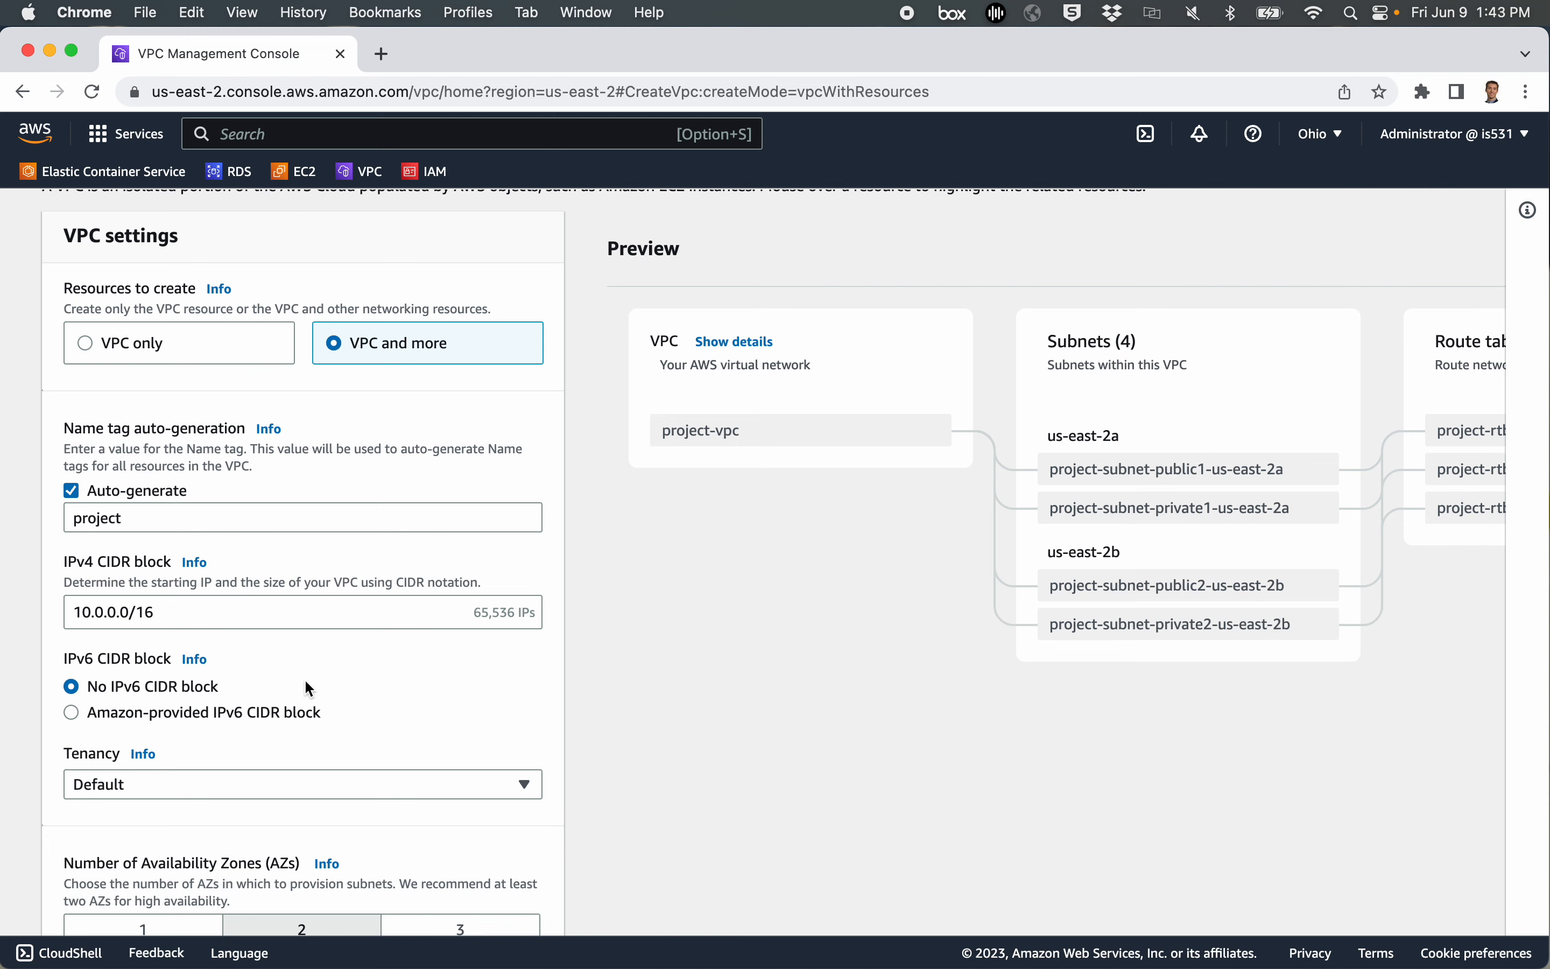
Examine the VPC and more settings and the resource preview, from the VPC through subnets and route tables to network connections
scroll(259, 708, "down", 3)
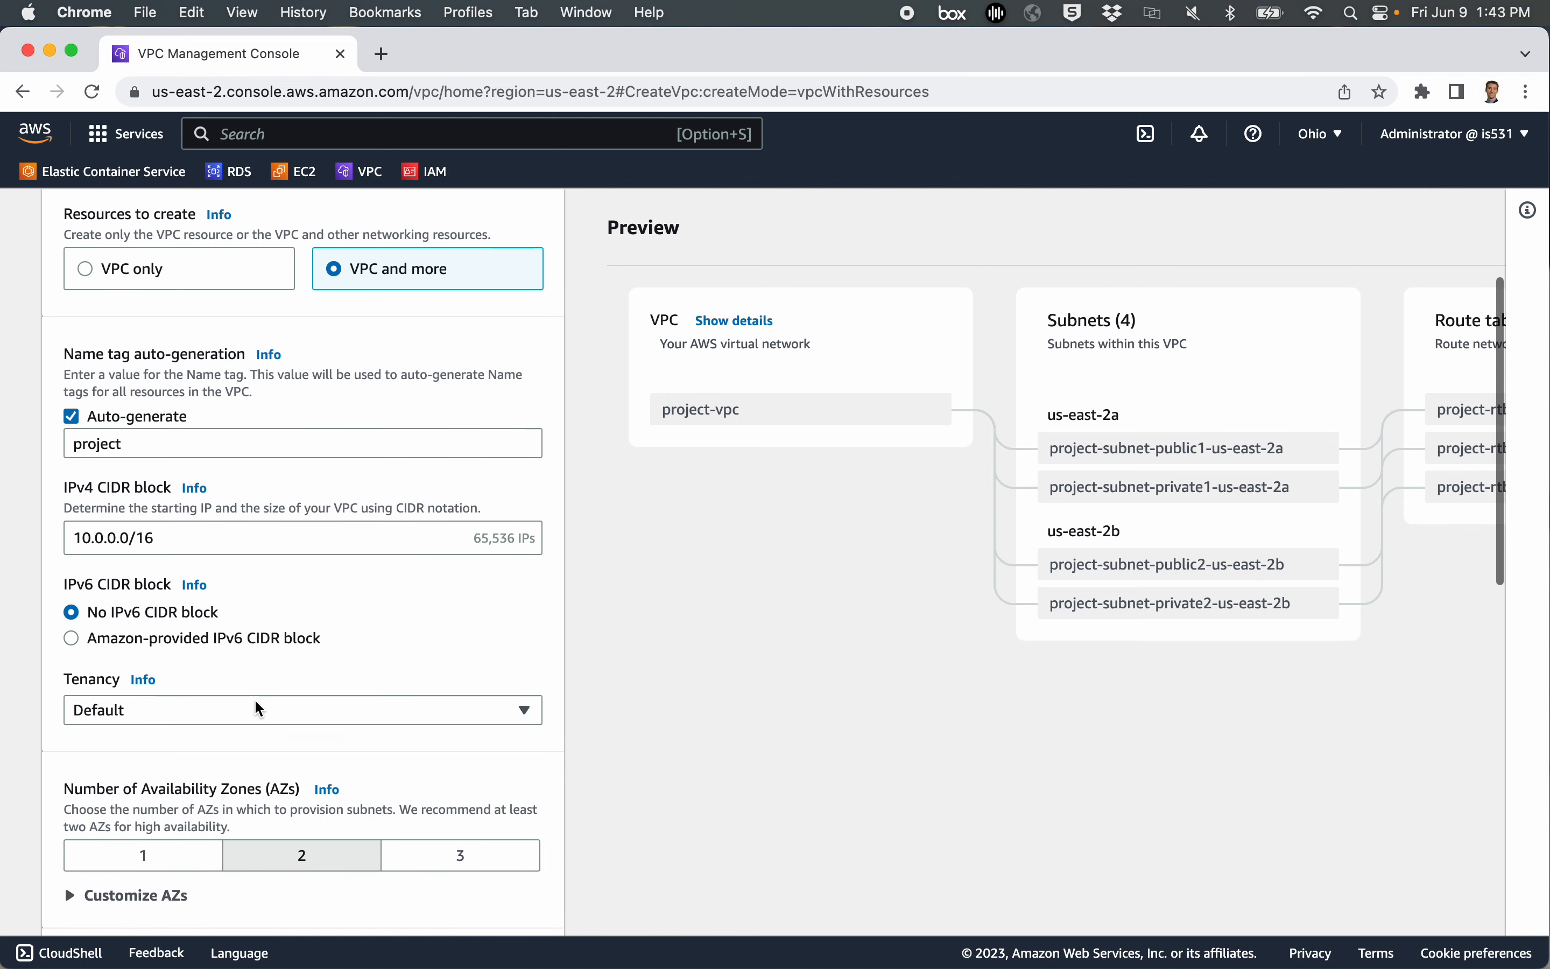
scroll(259, 709, "down", 10)
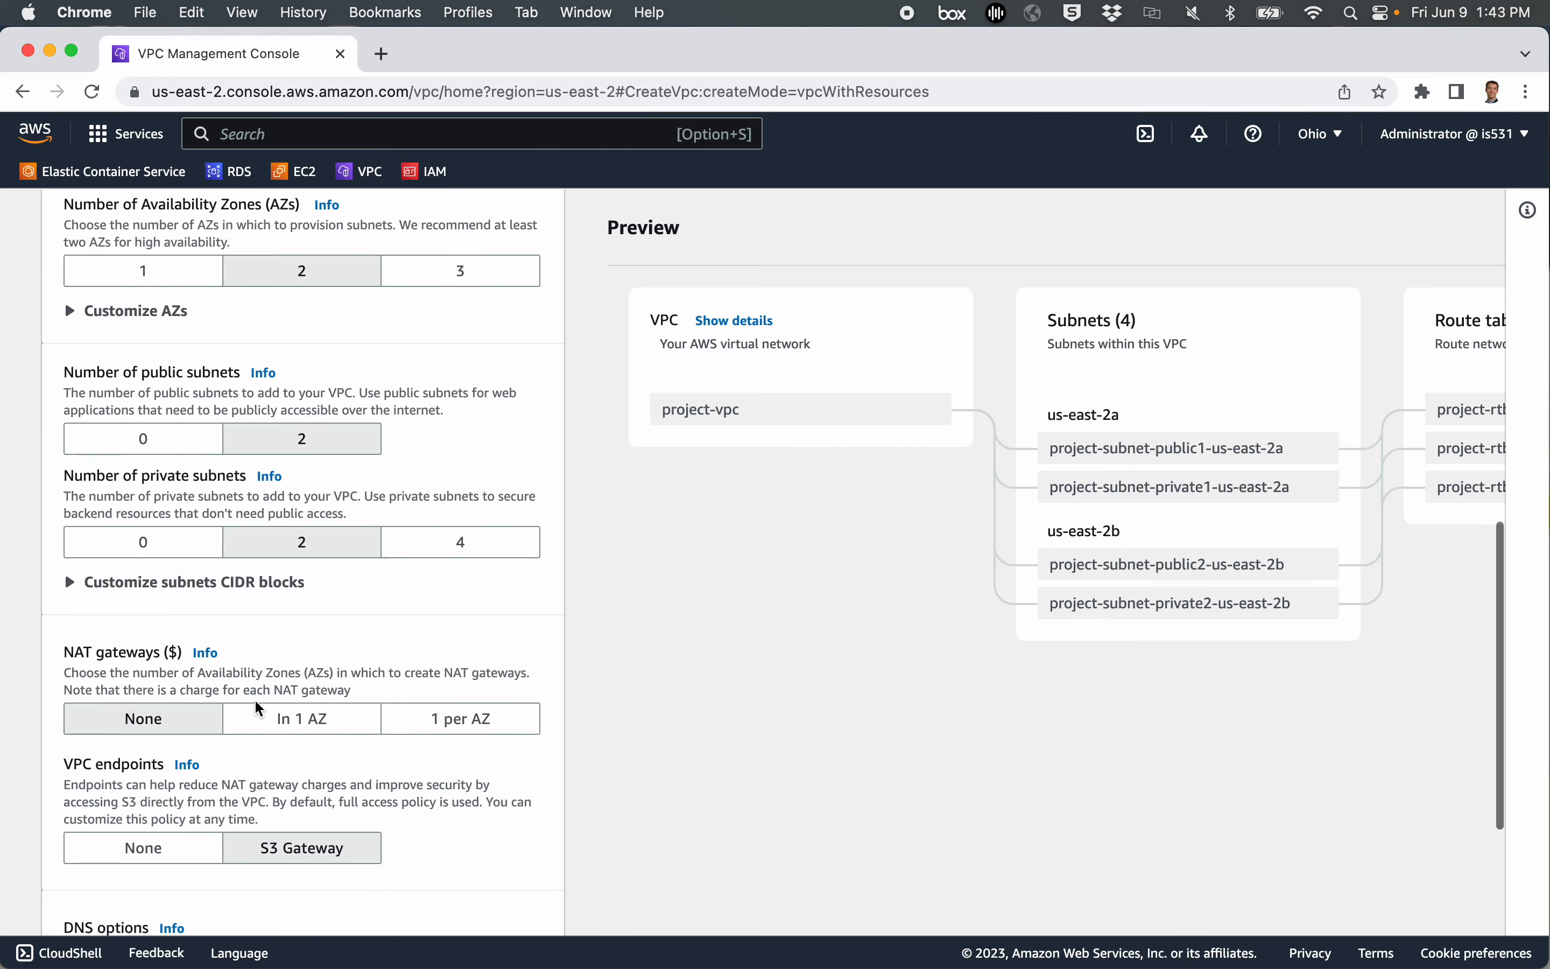
scroll(259, 709, "up", 12)
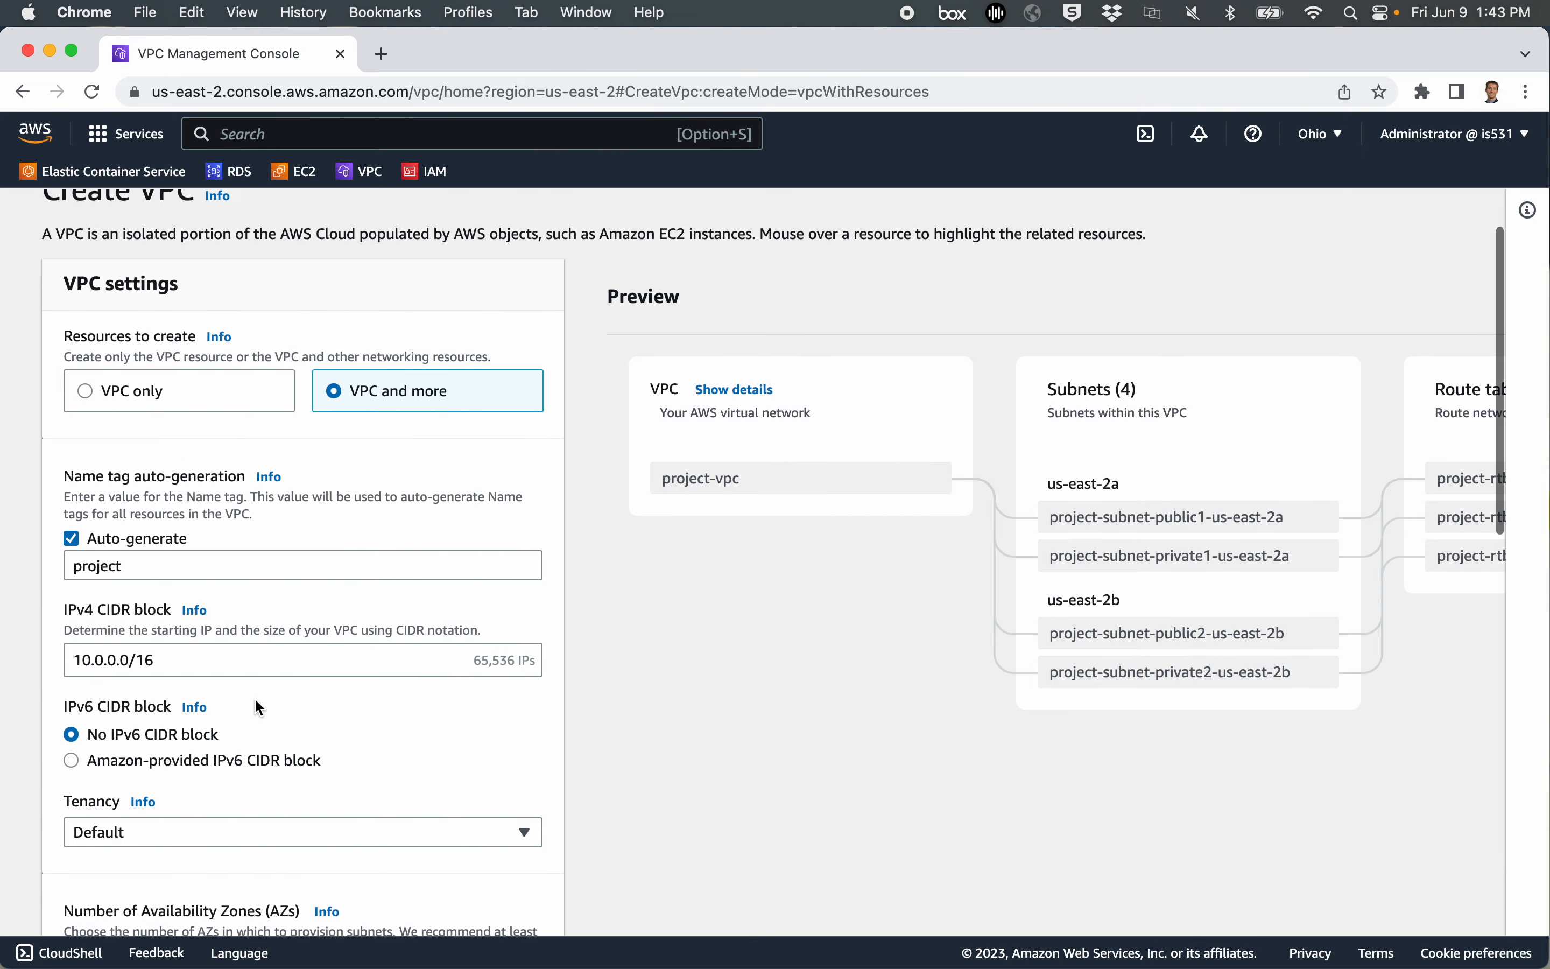
scroll(990, 772, "right", 8)
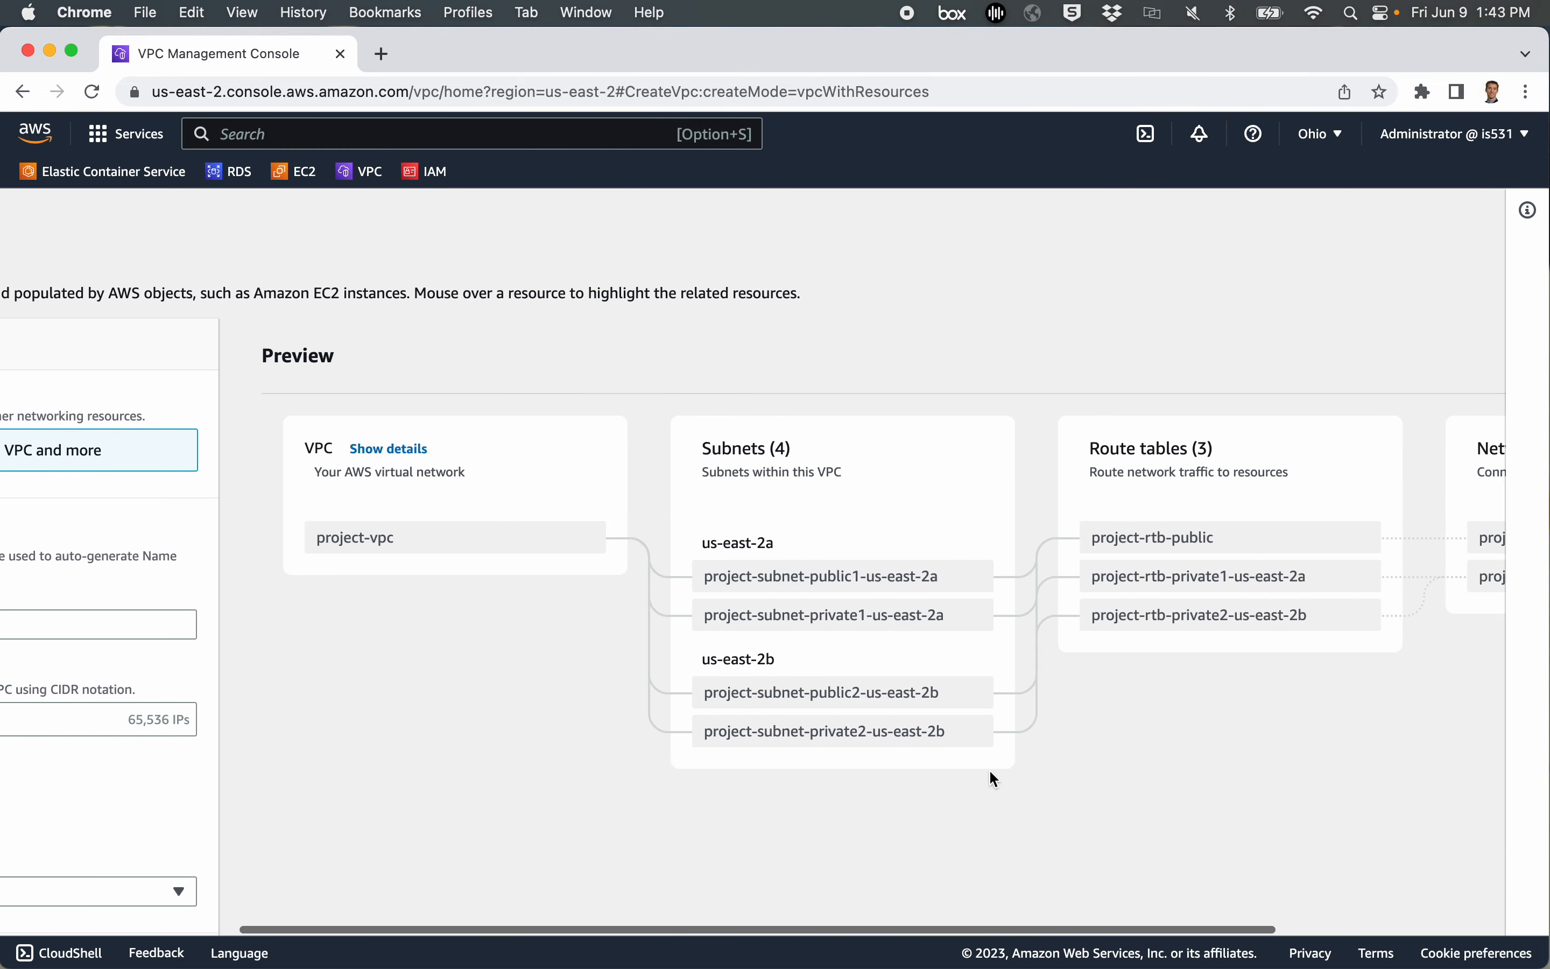
scroll(990, 773, "right", 3)
scroll(990, 772, "down", 3)
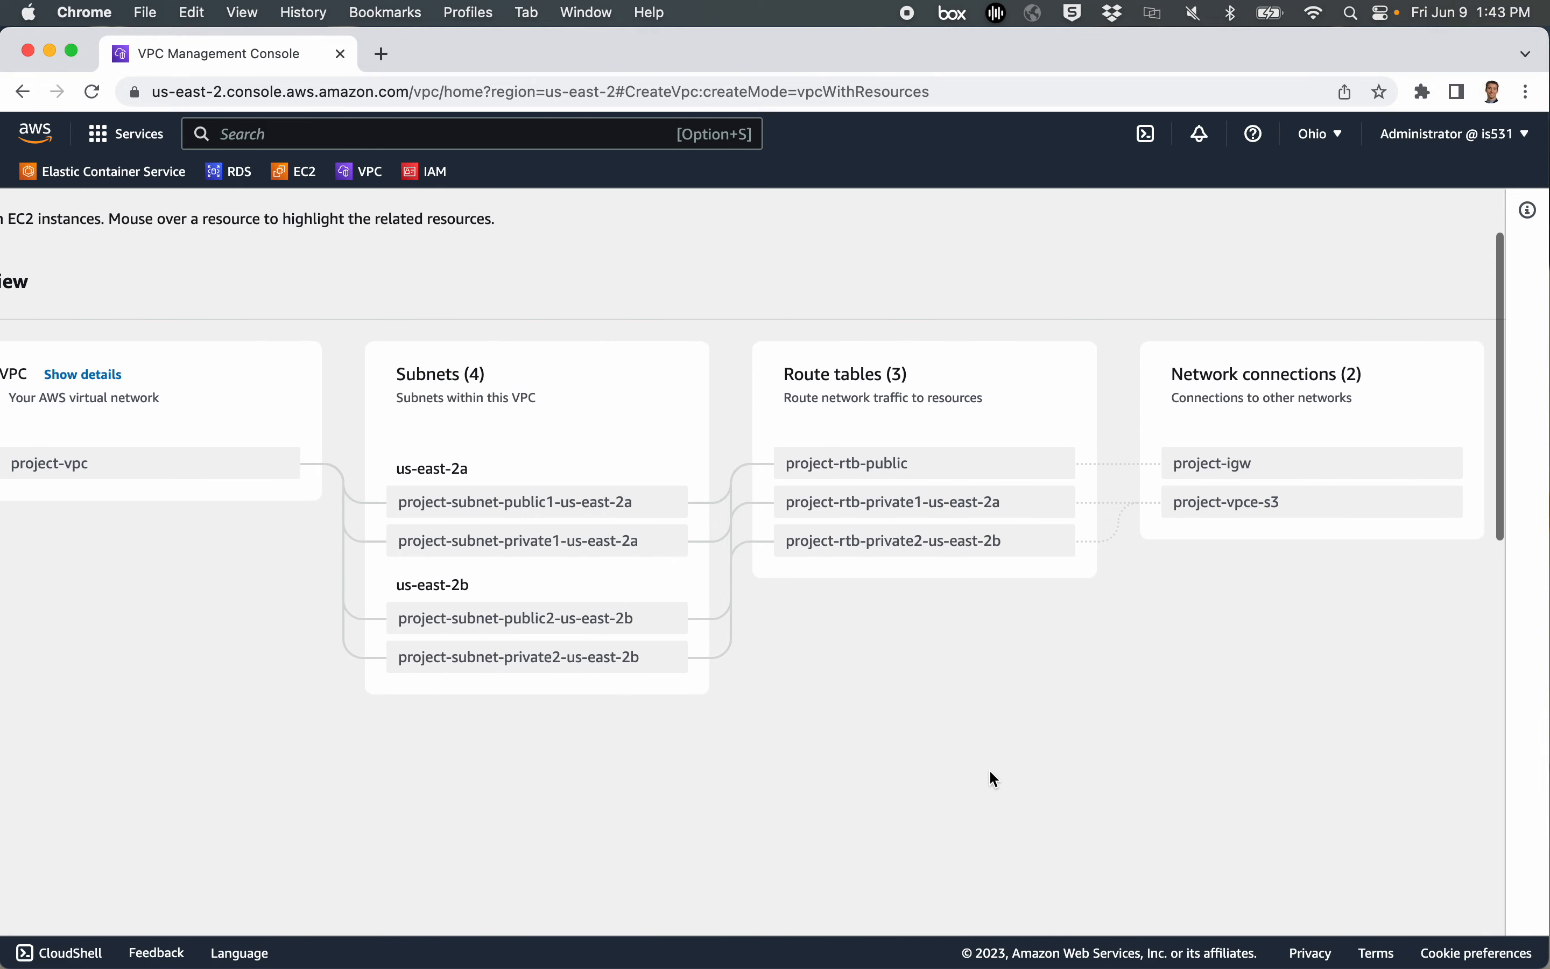
scroll(995, 779, "left", 3)
scroll(995, 780, "down", 1)
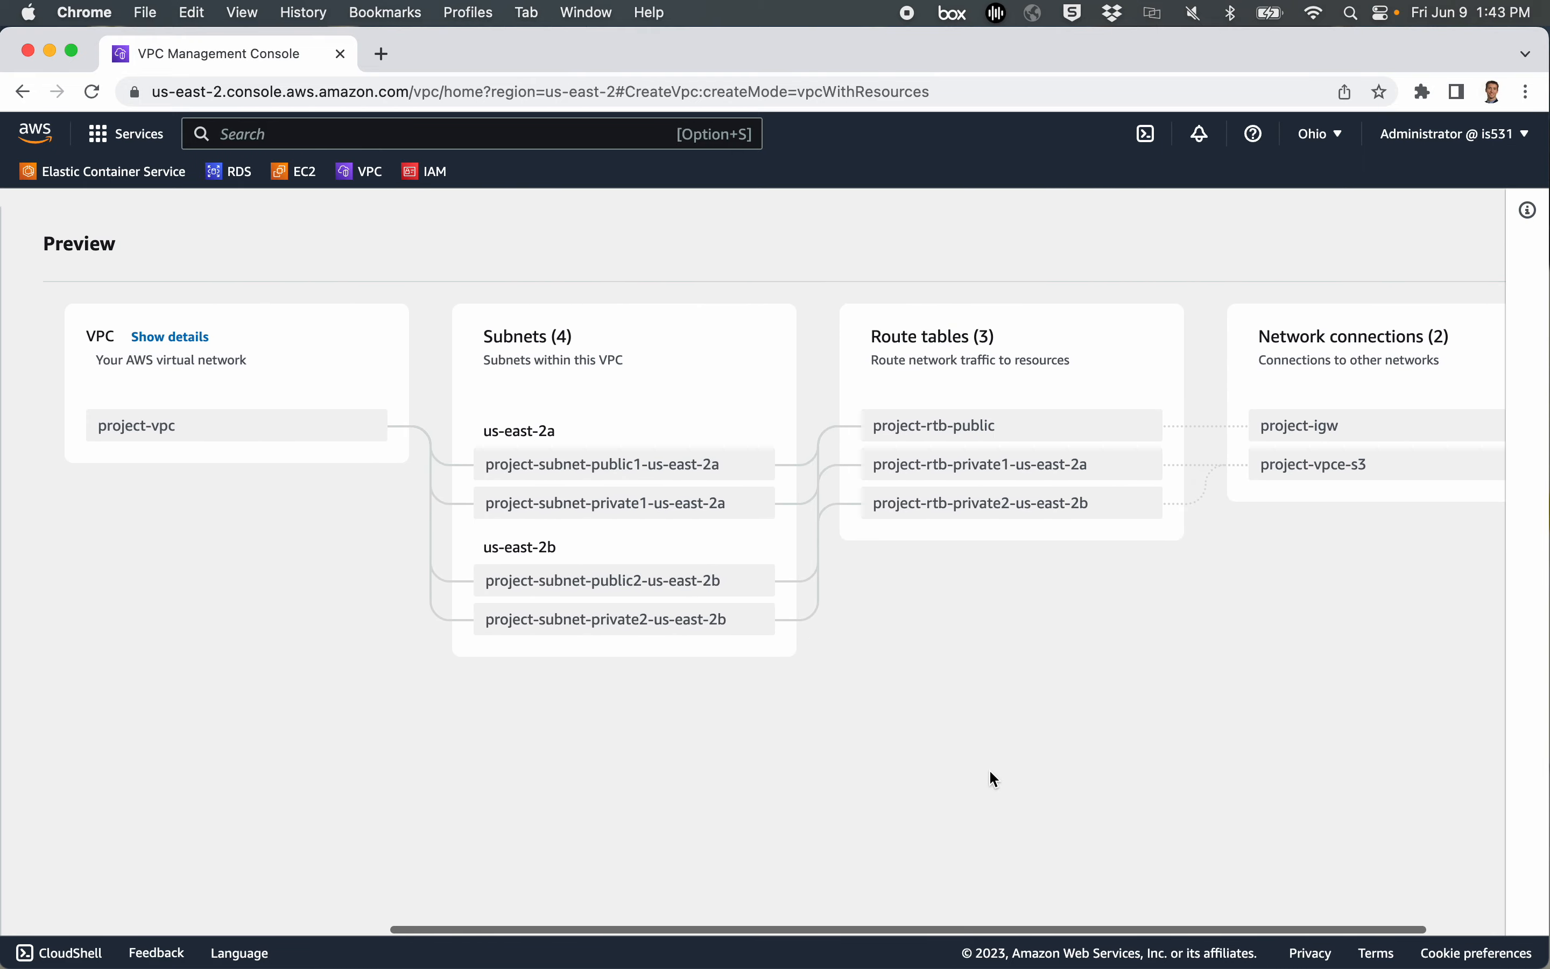
scroll(990, 772, "down", 1)
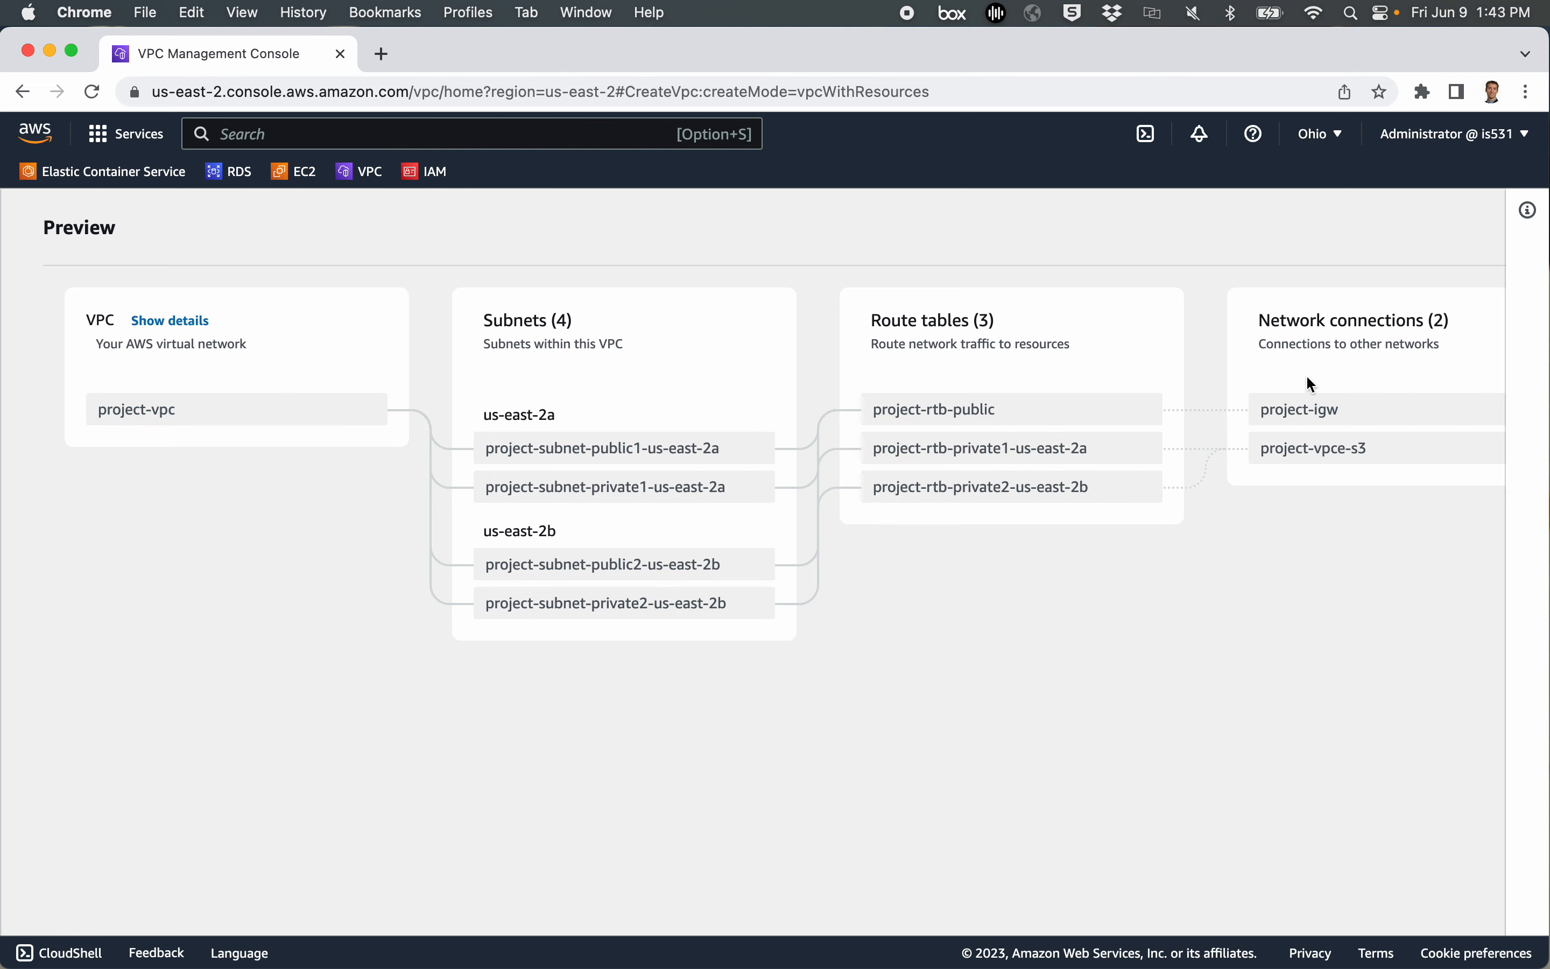
scroll(1299, 581, "right", 3)
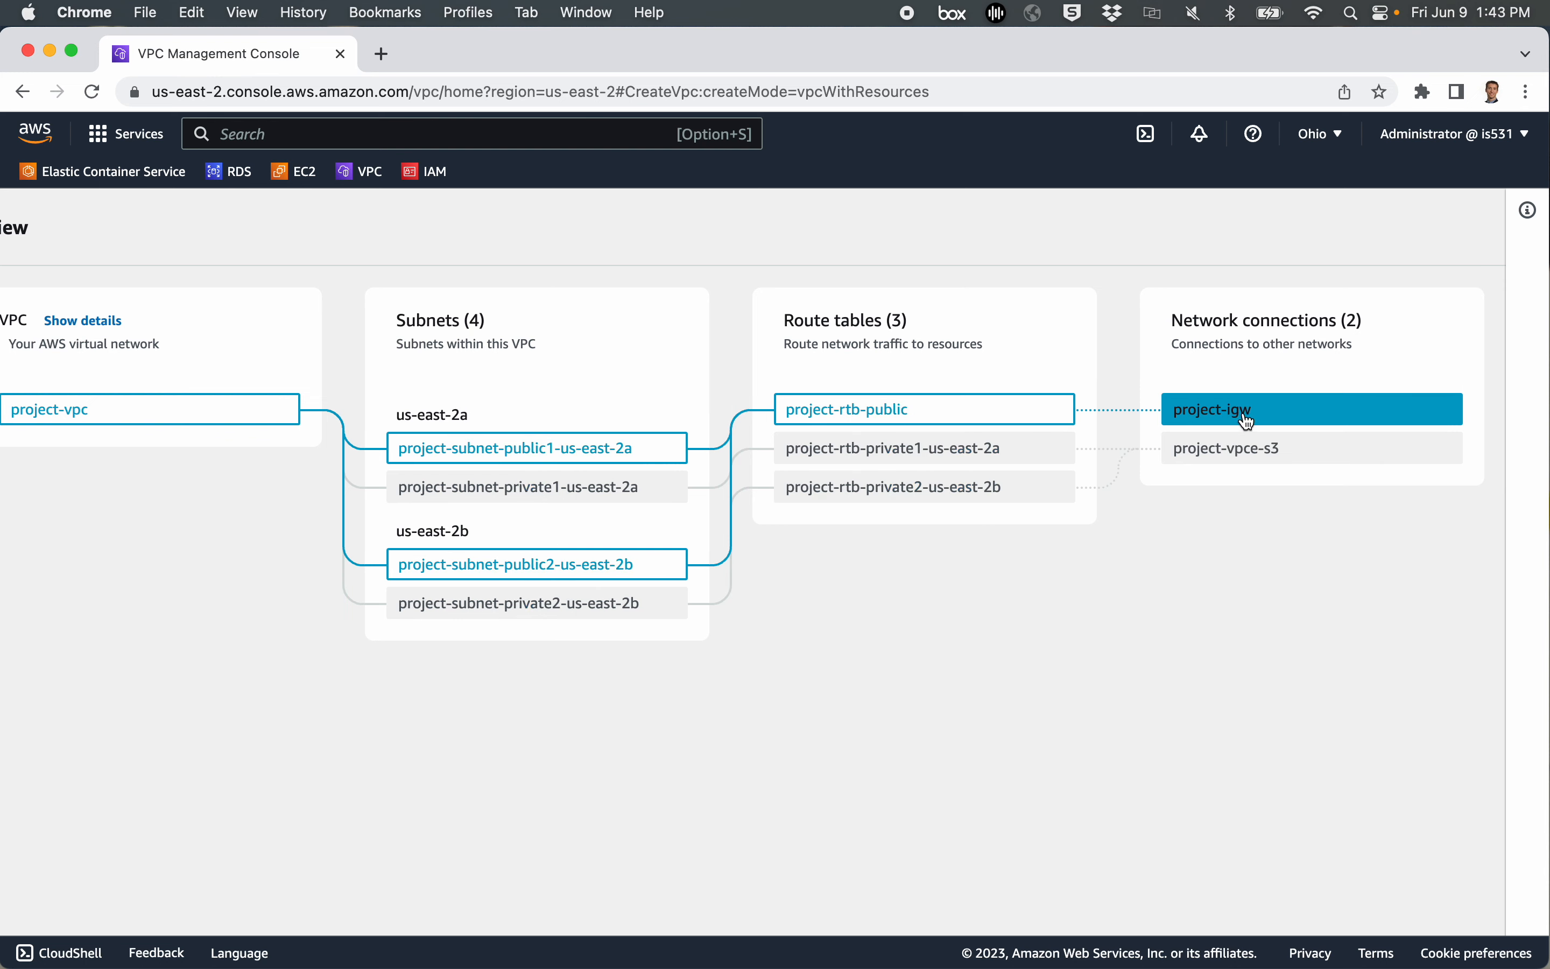
scroll(719, 710, "left", 5)
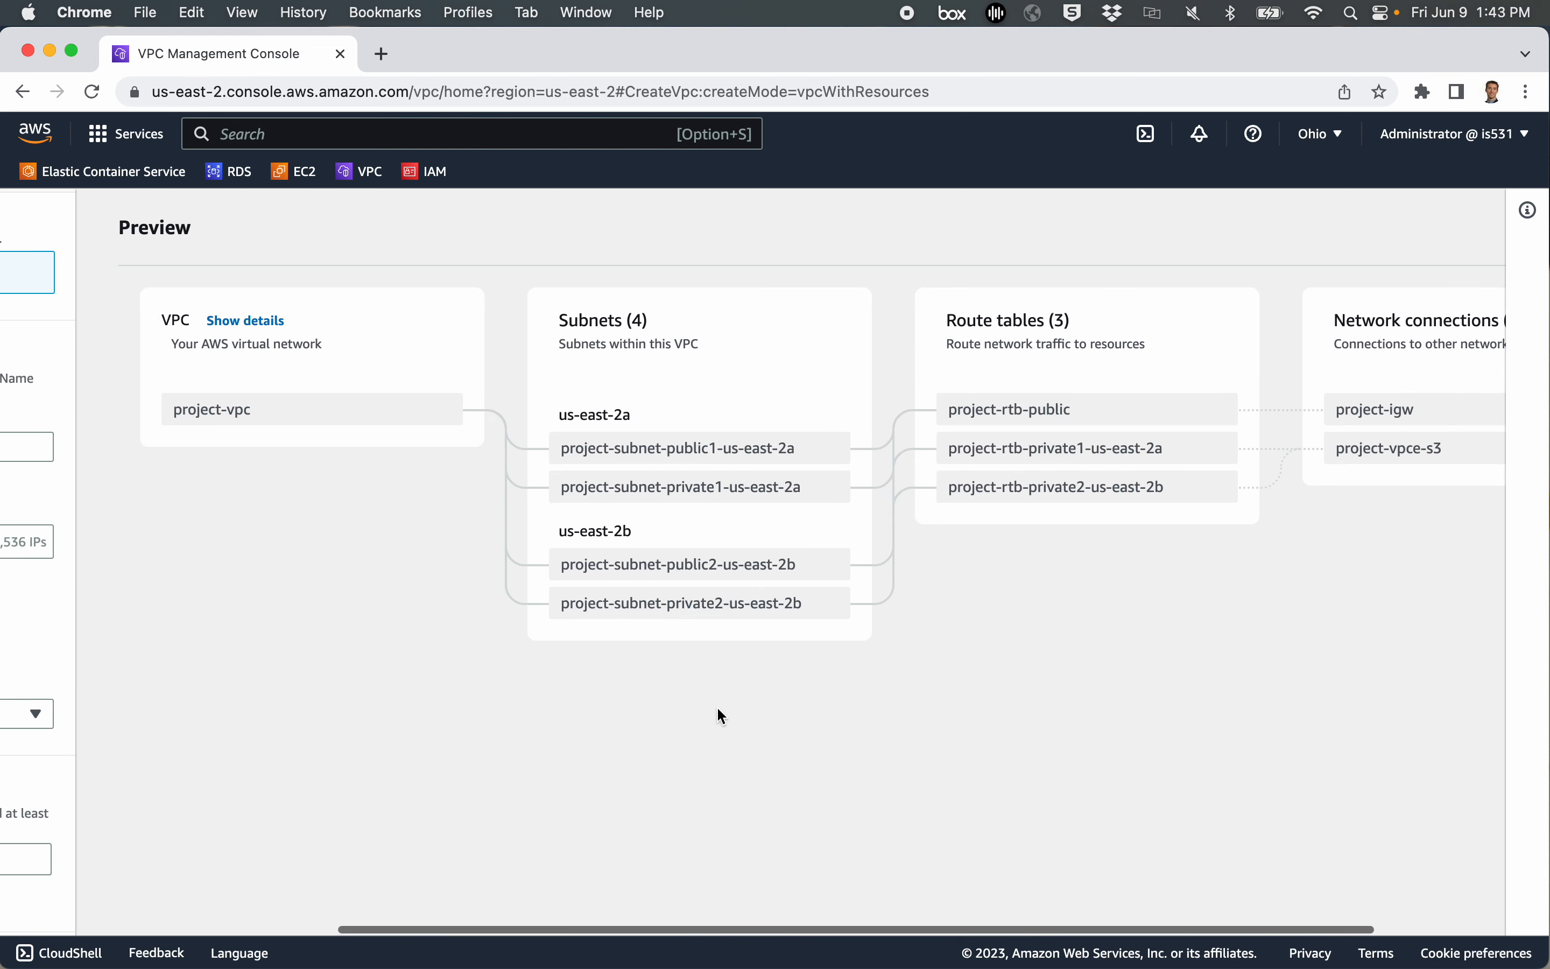
scroll(722, 716, "left", 8)
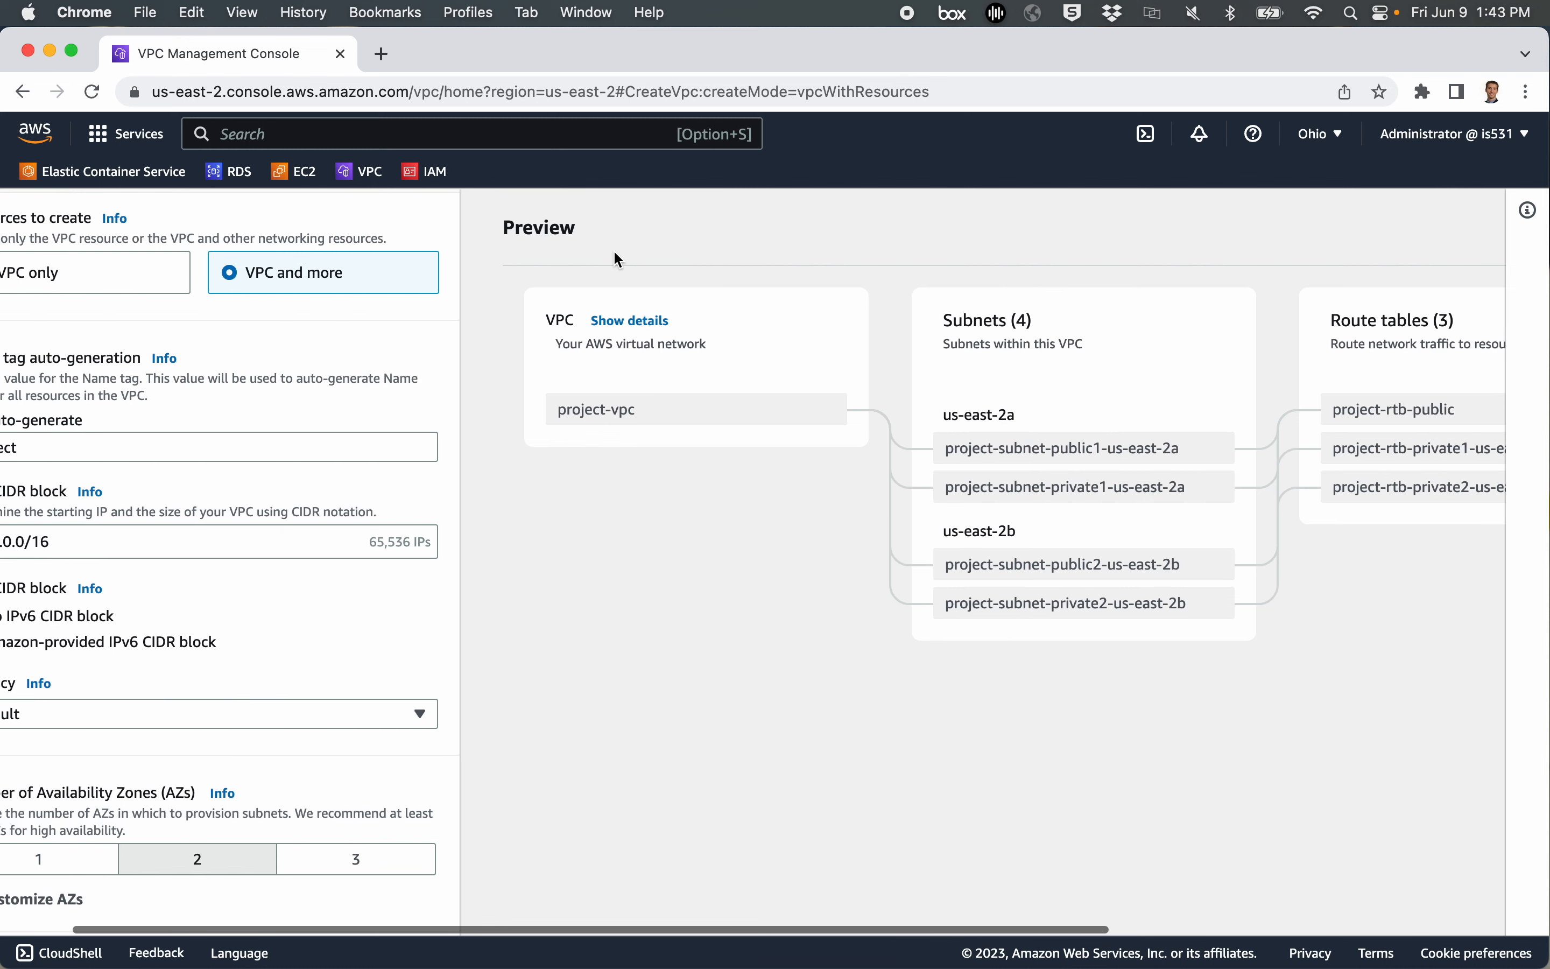
Show the details in the VPC preview and examine the address ranges, routes and network connections
left_click(637, 327)
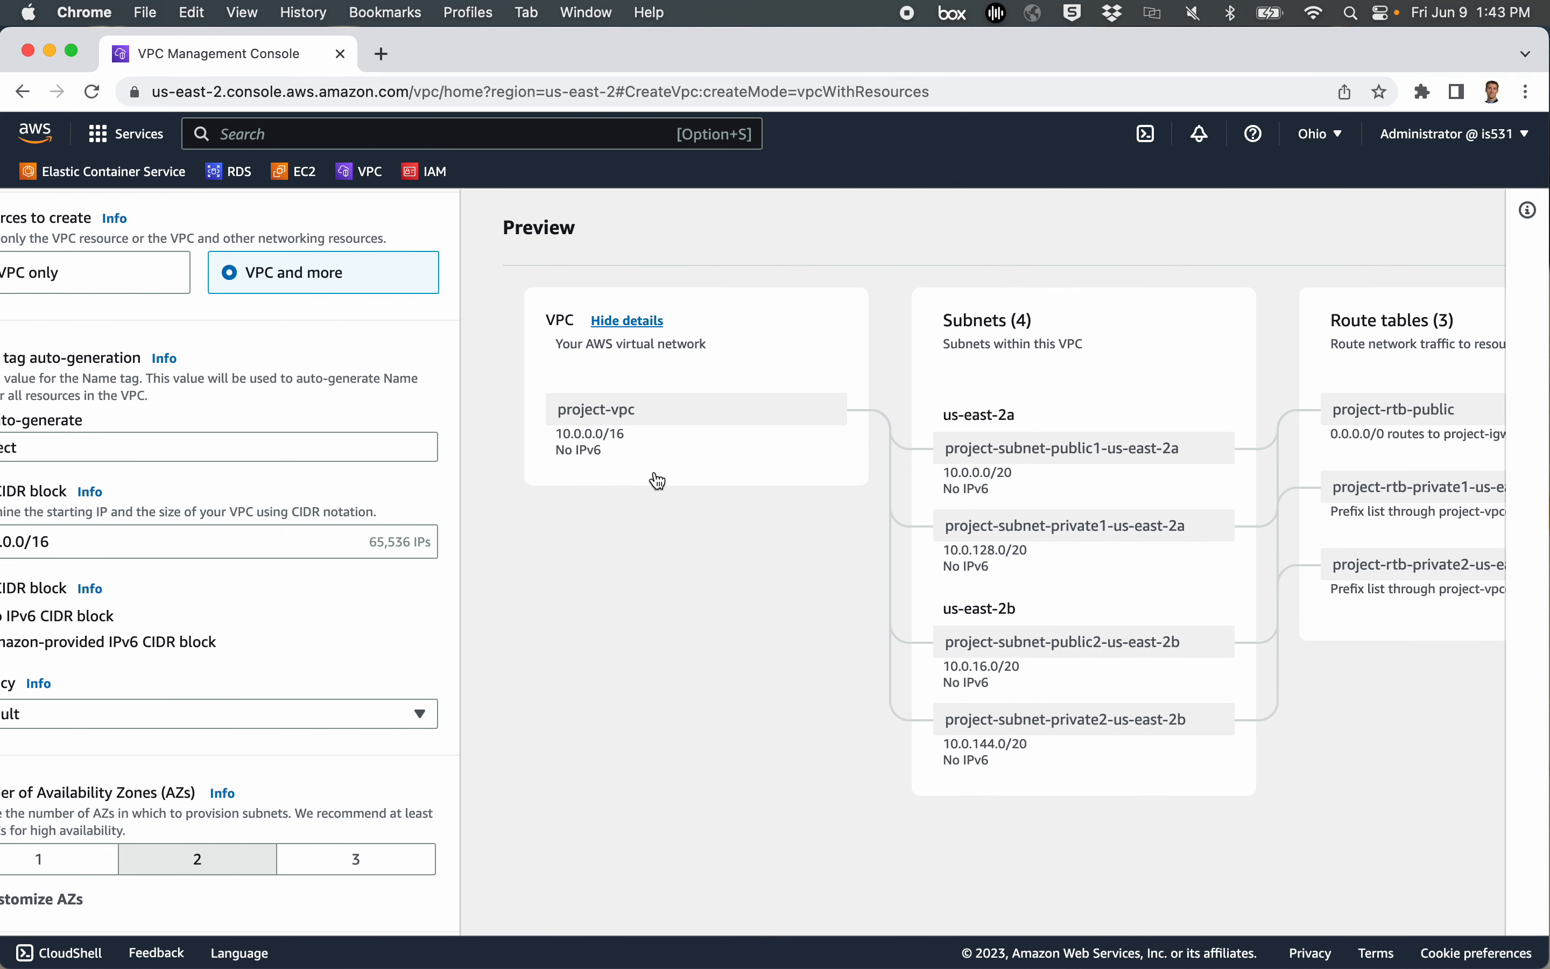
scroll(712, 652, "down", 2)
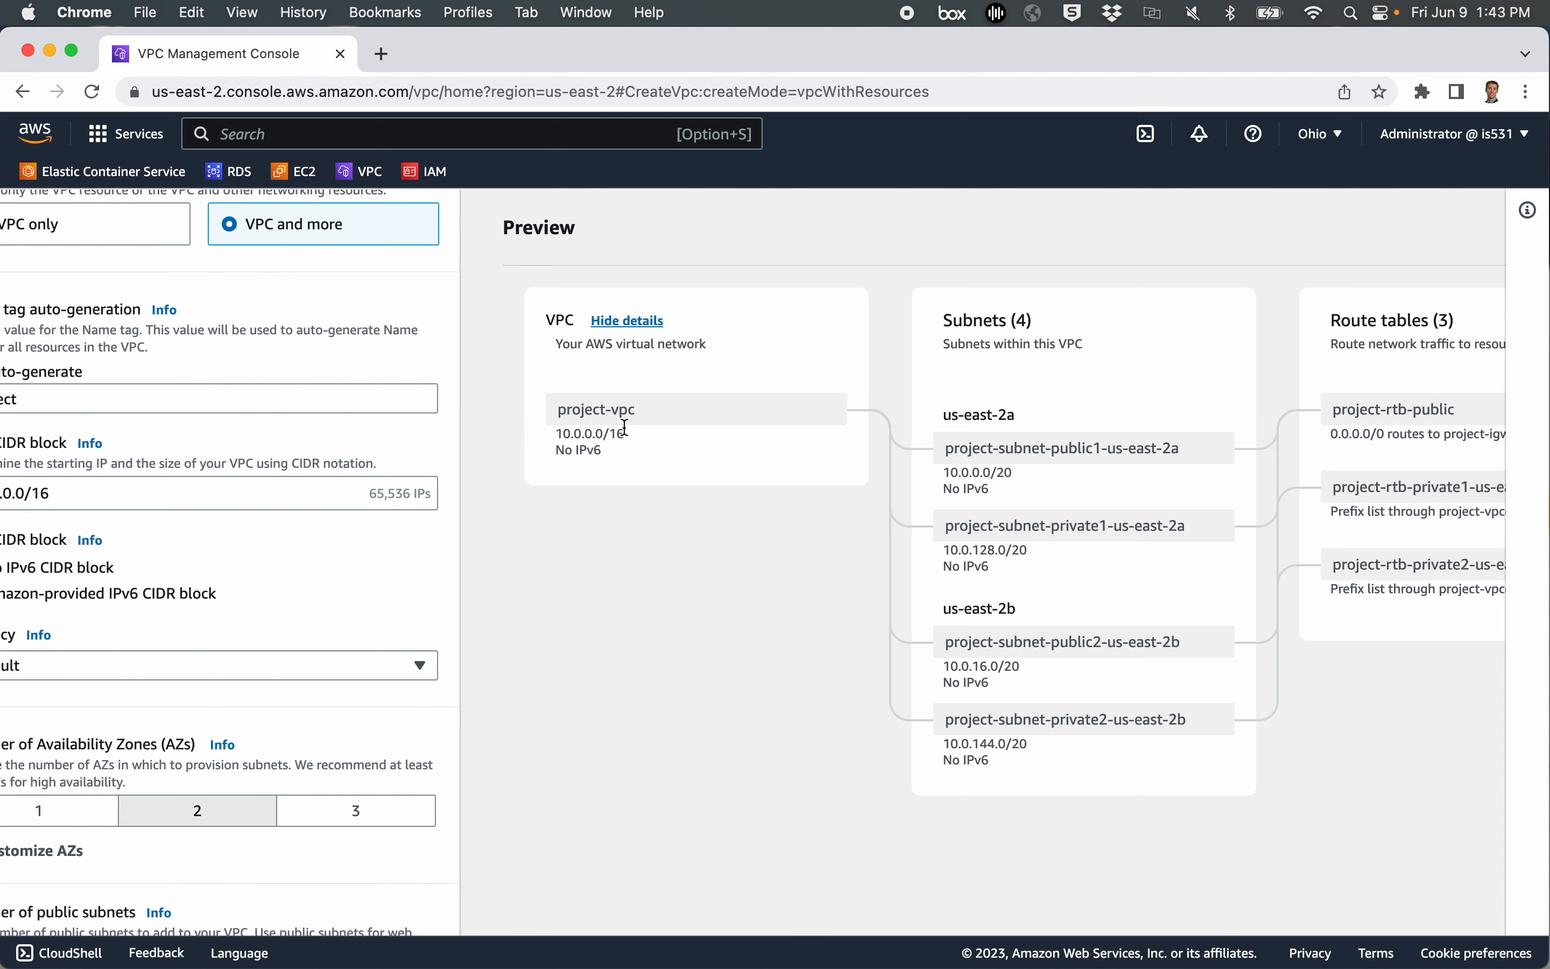
scroll(786, 692, "right", 5)
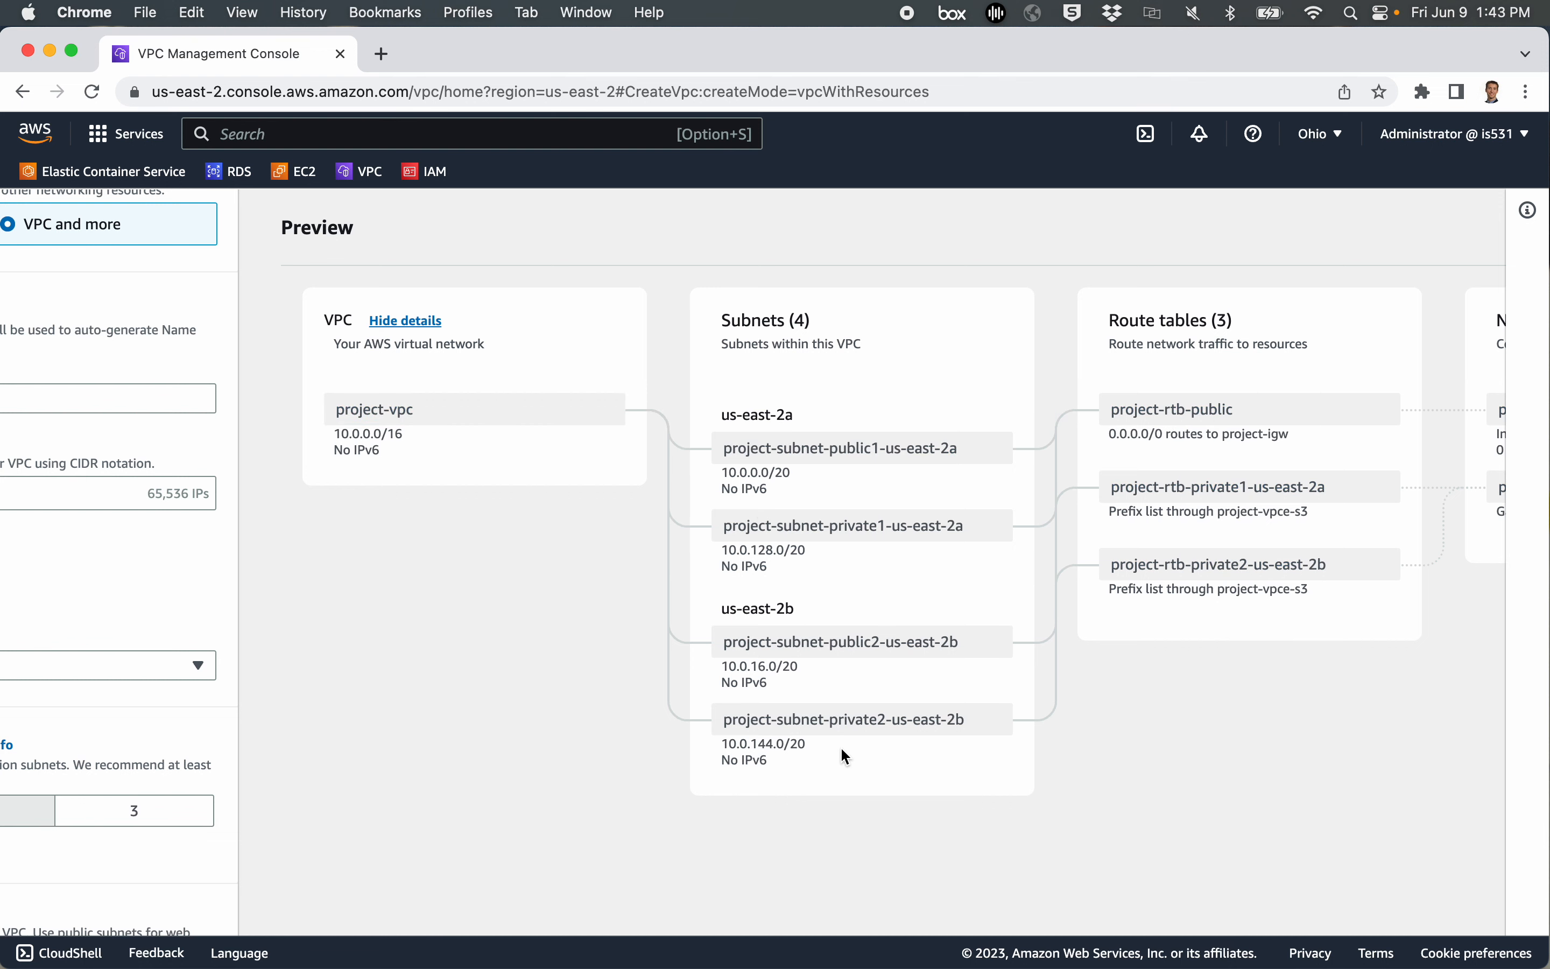
scroll(1258, 694, "right", 5)
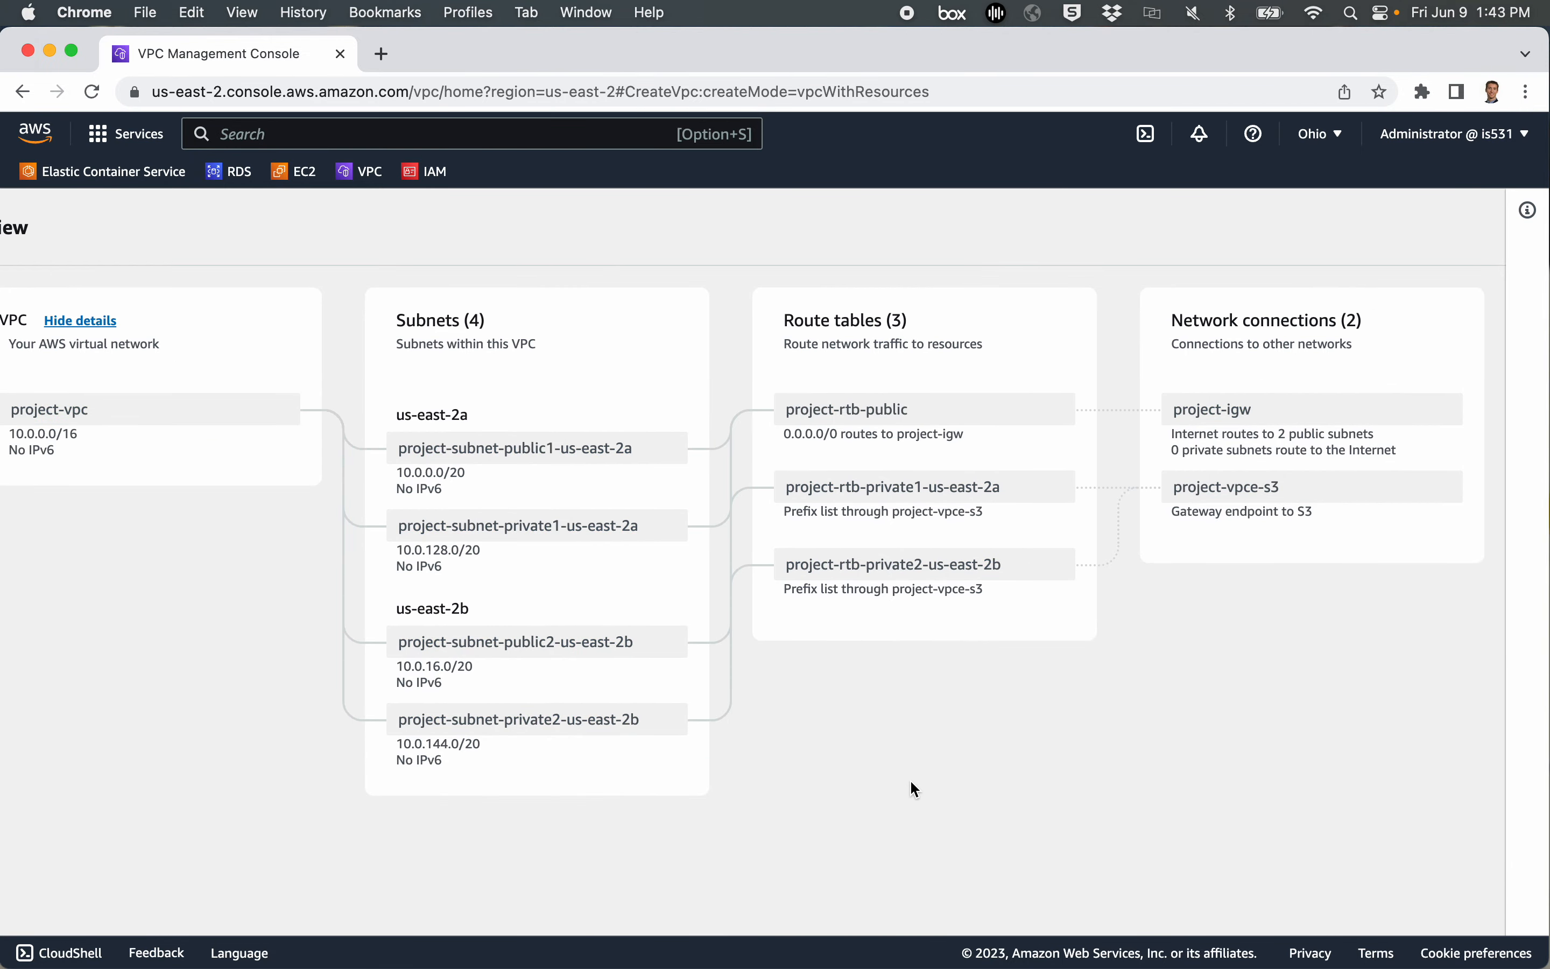
scroll(910, 782, "left", 10)
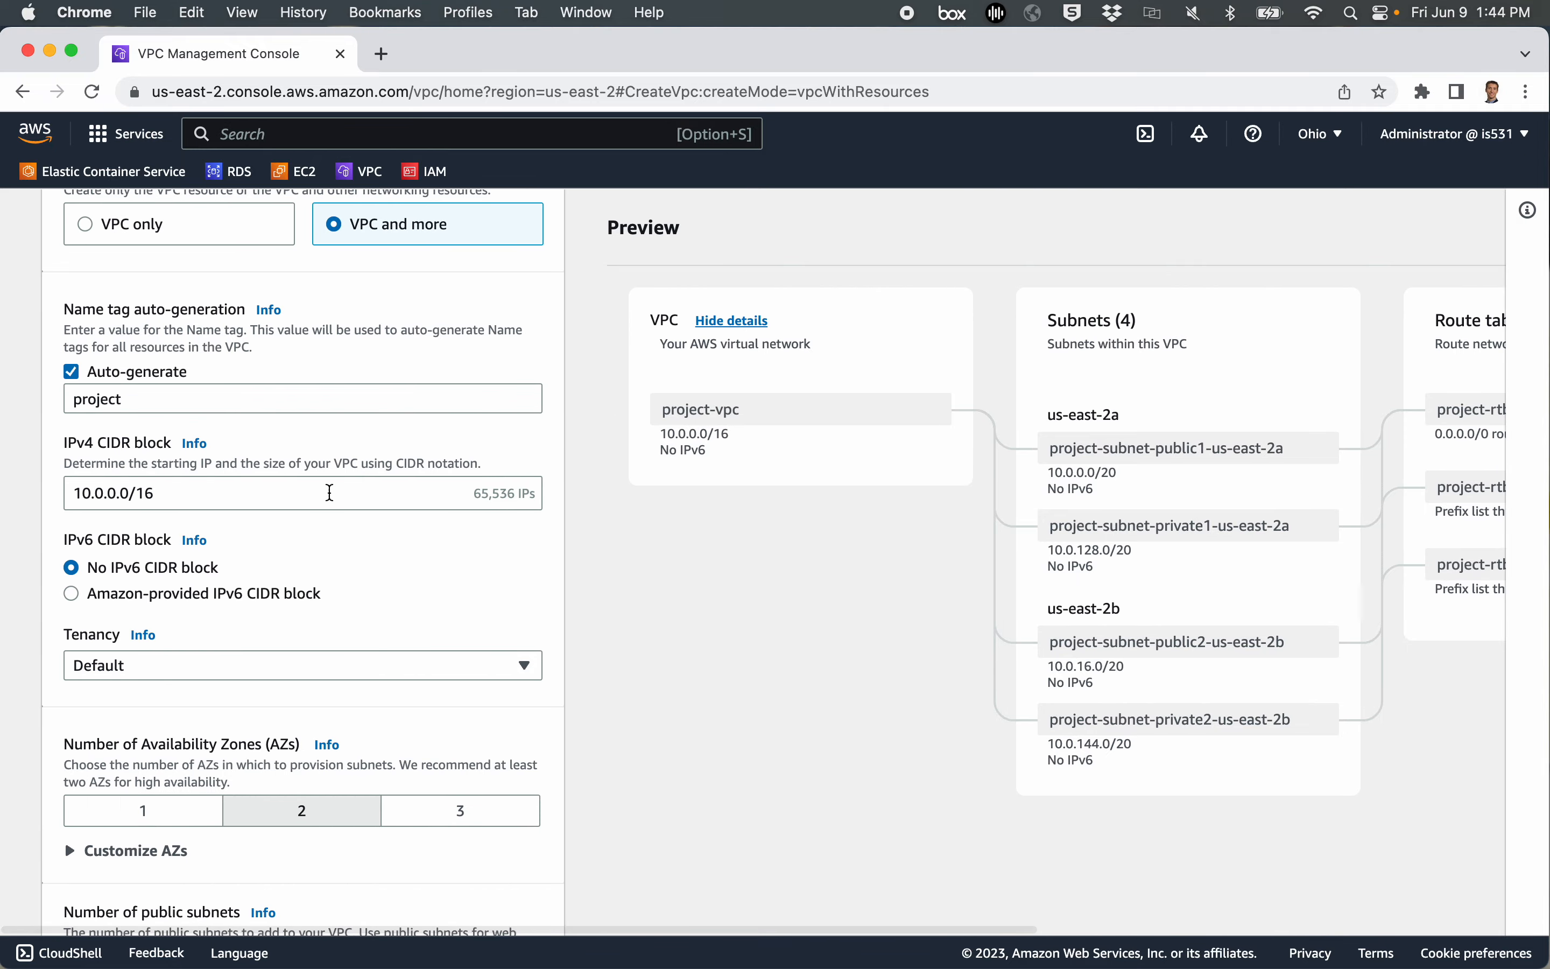
Set the auto-generated name tag to homebuilder and check the resource names in the preview
scroll(330, 493, "up", 3)
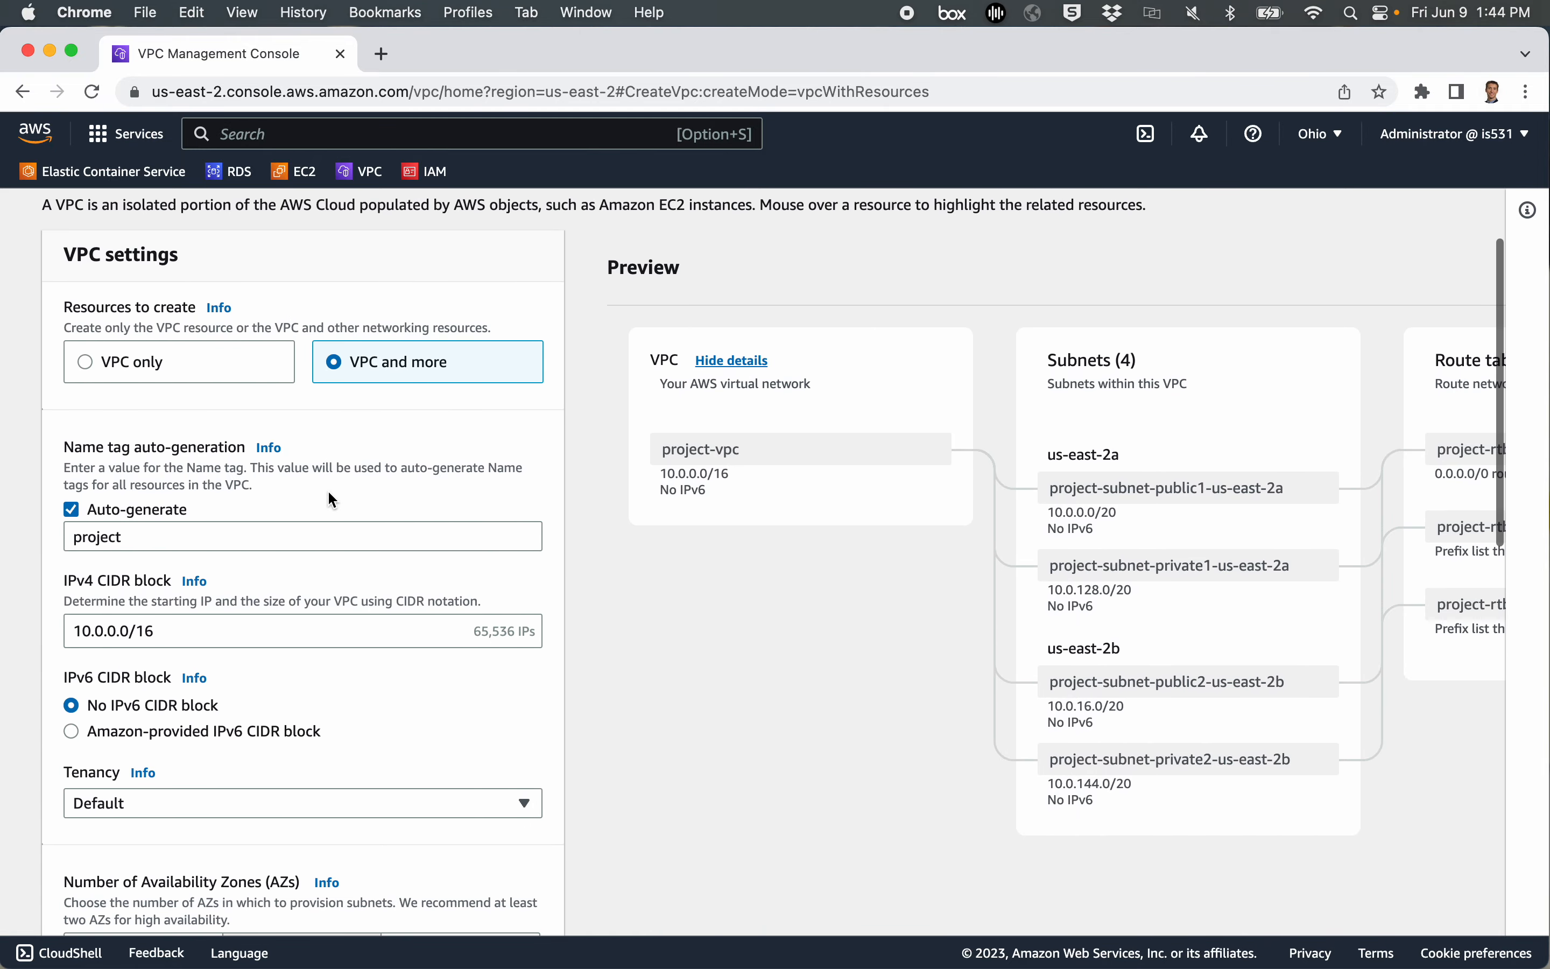
scroll(329, 492, "down", 3)
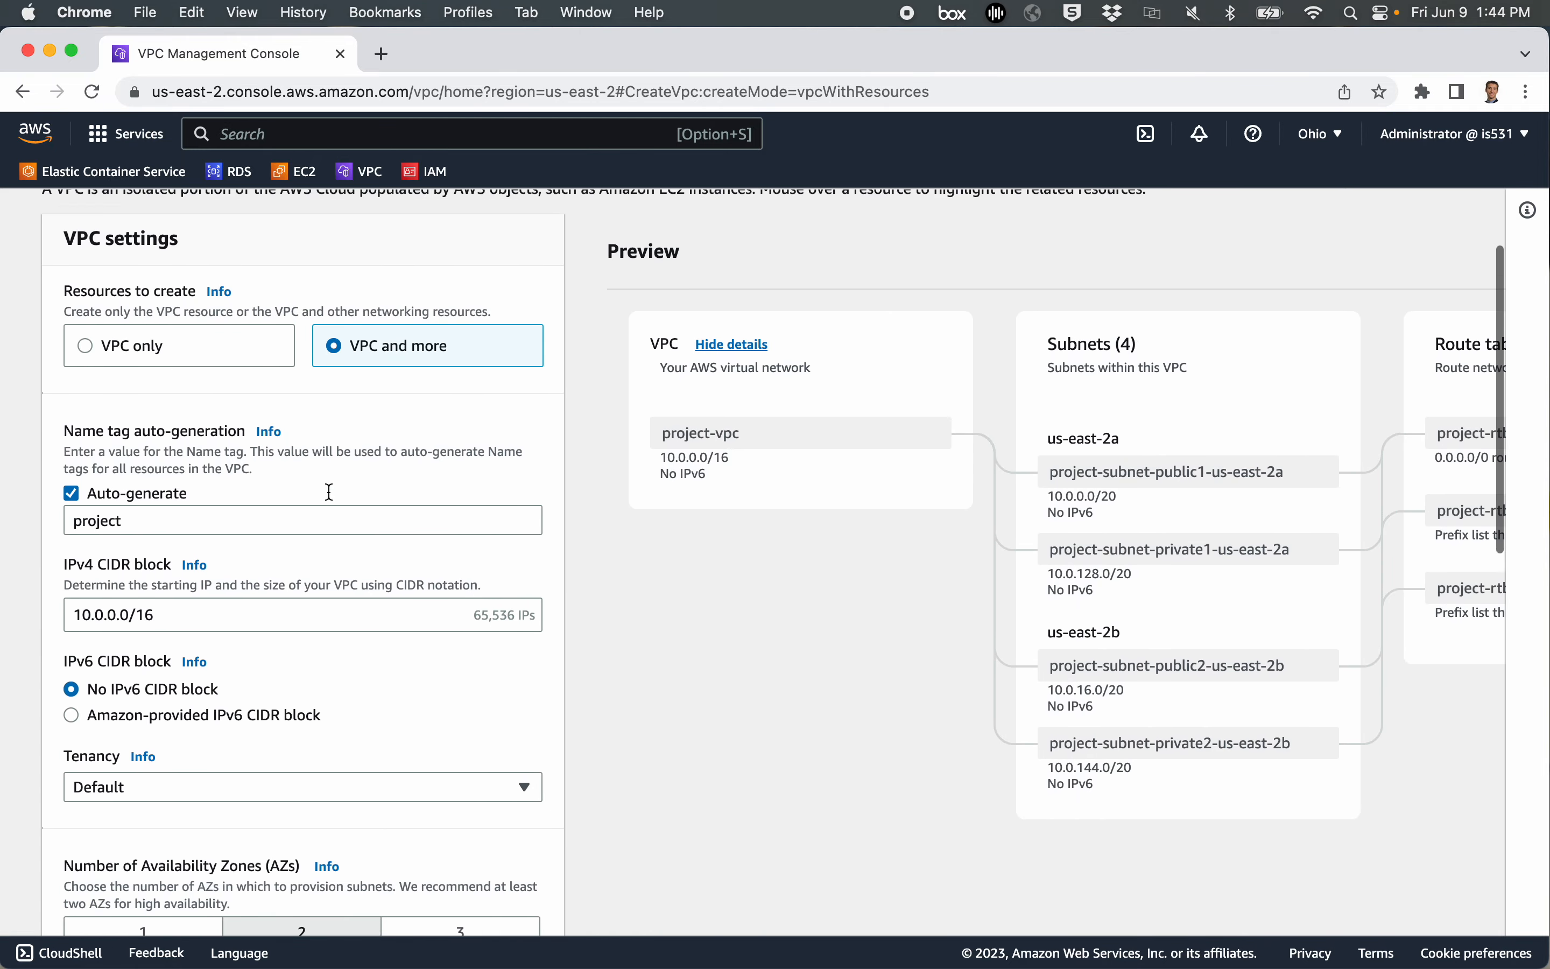
scroll(329, 492, "down", 1)
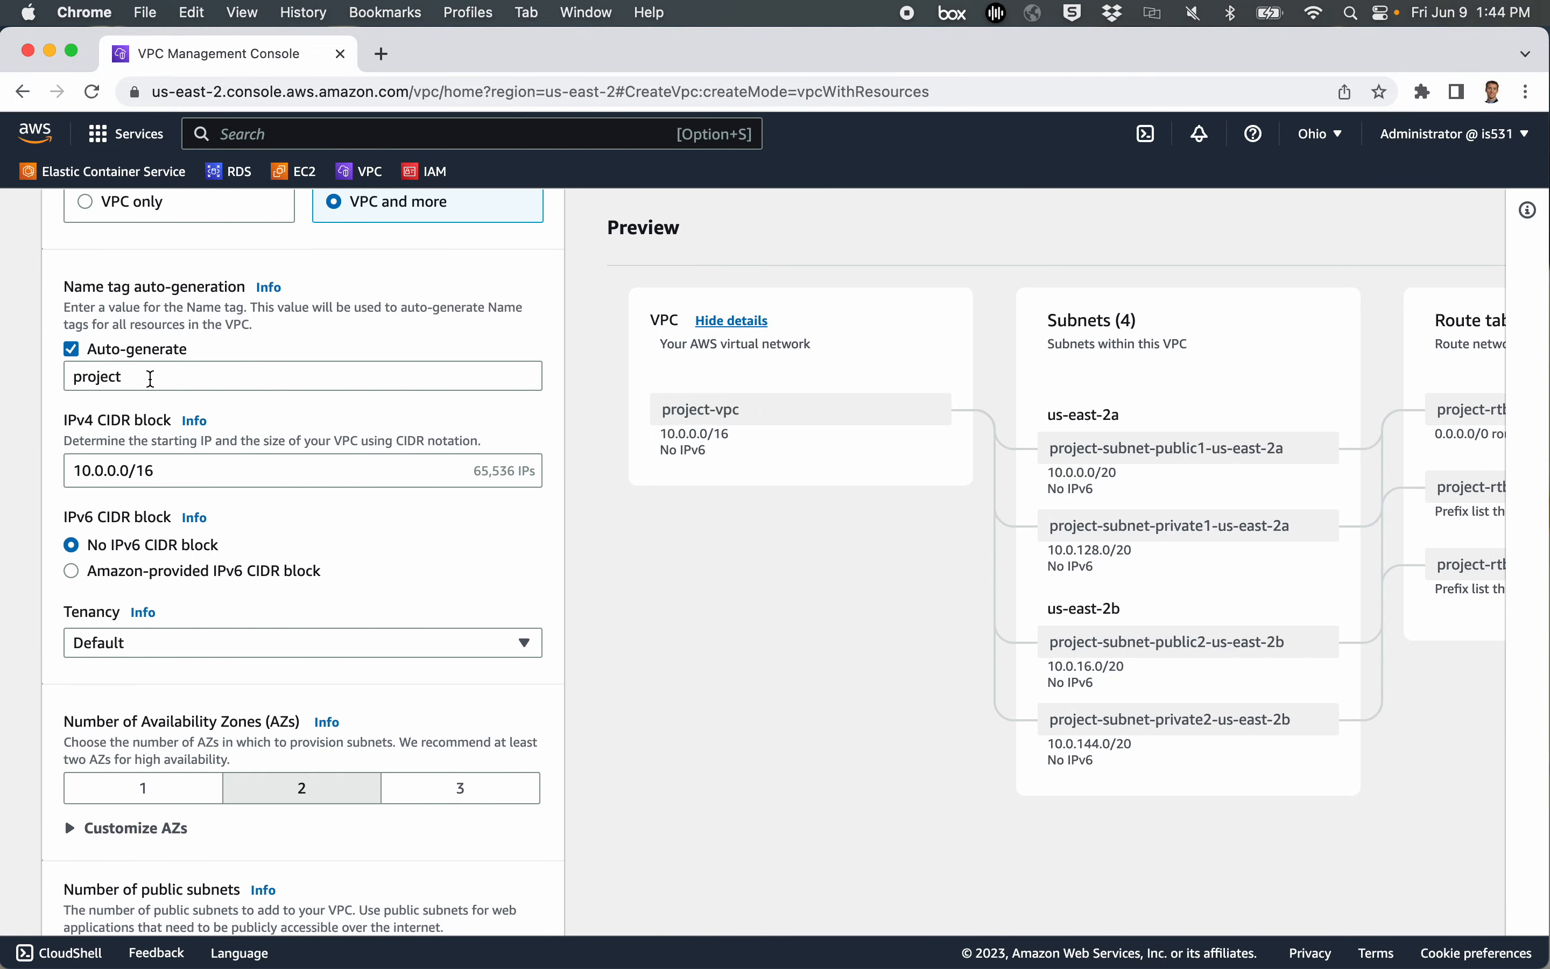
left_click_drag(160, 376, 3, 384)
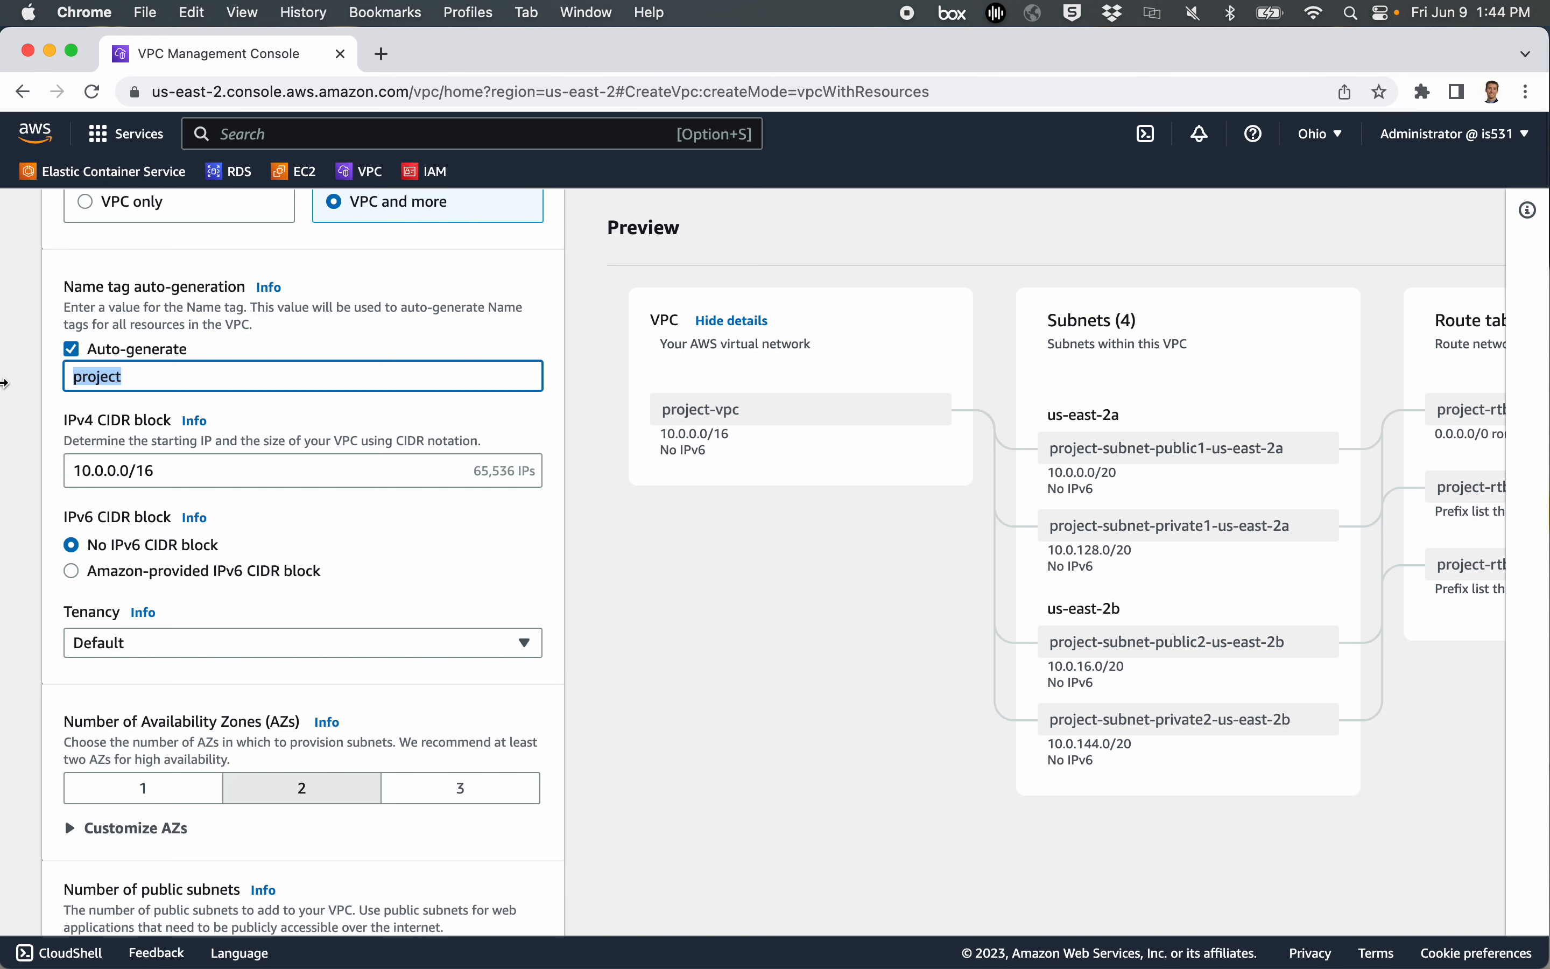
type("homew")
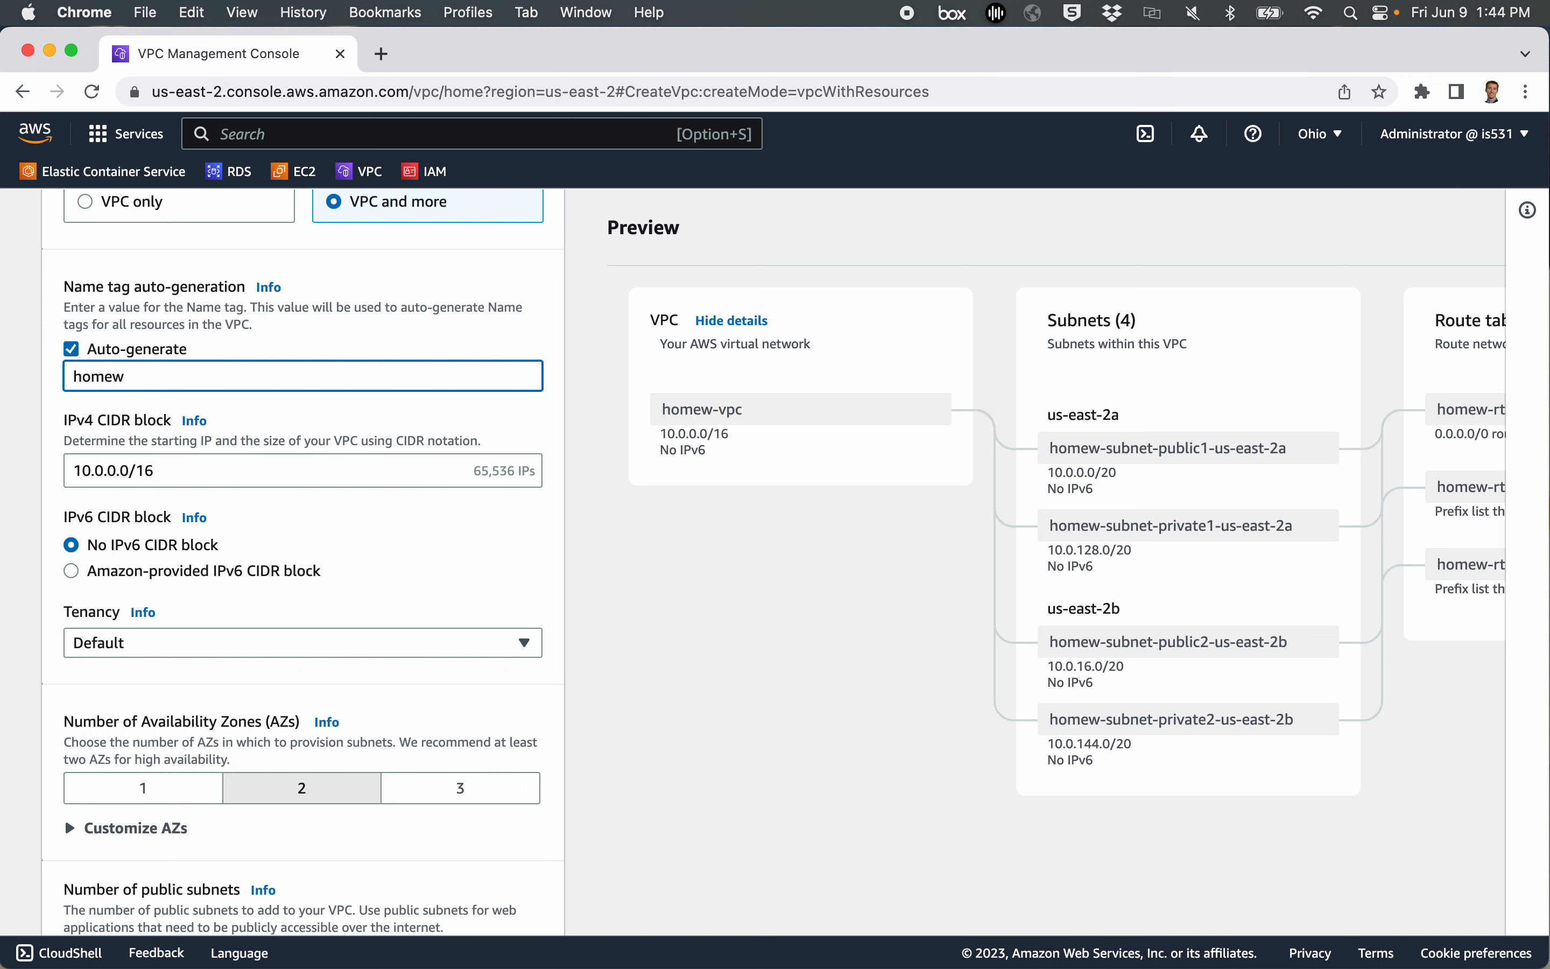
key("BackSpace")
type("builder")
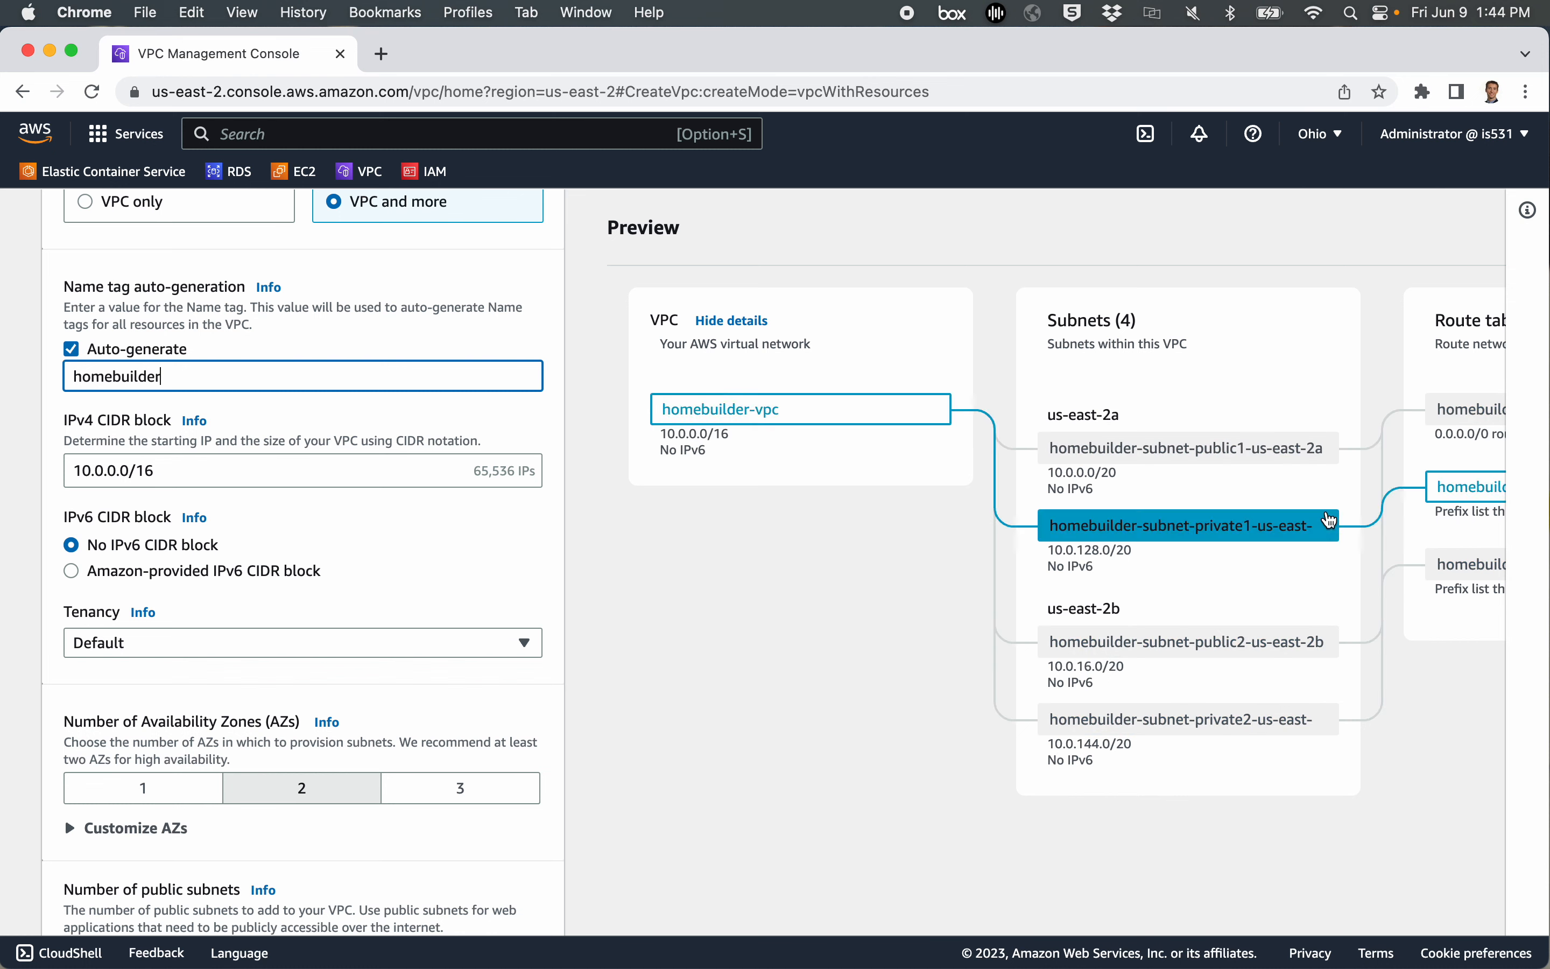
scroll(1207, 668, "right", 10)
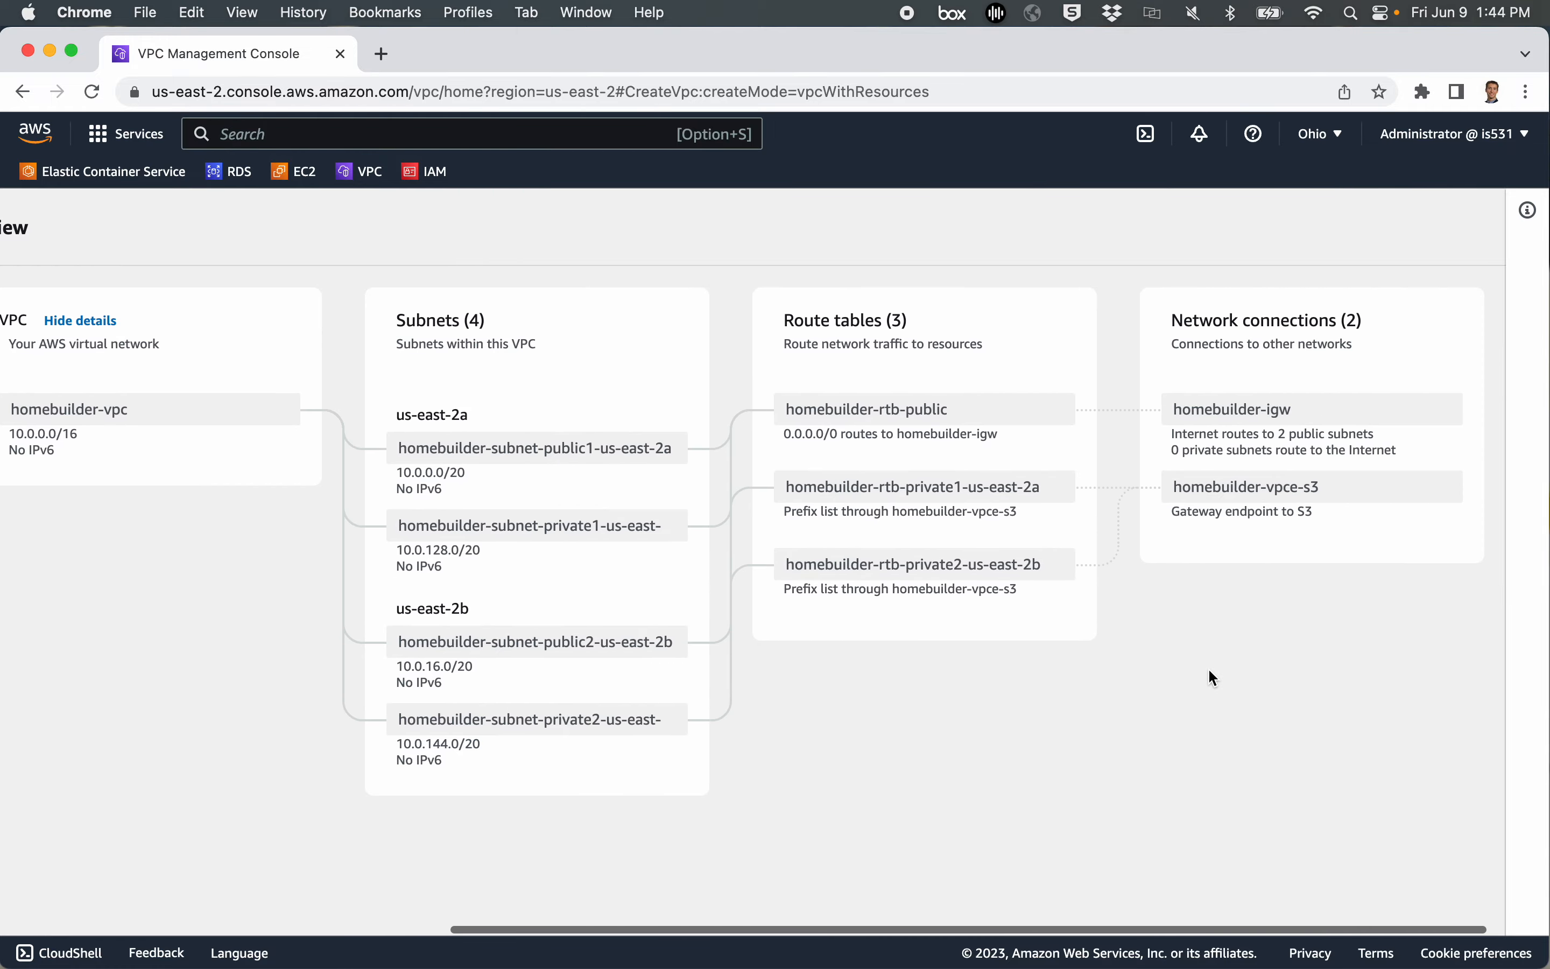
scroll(1208, 667, "left", 10)
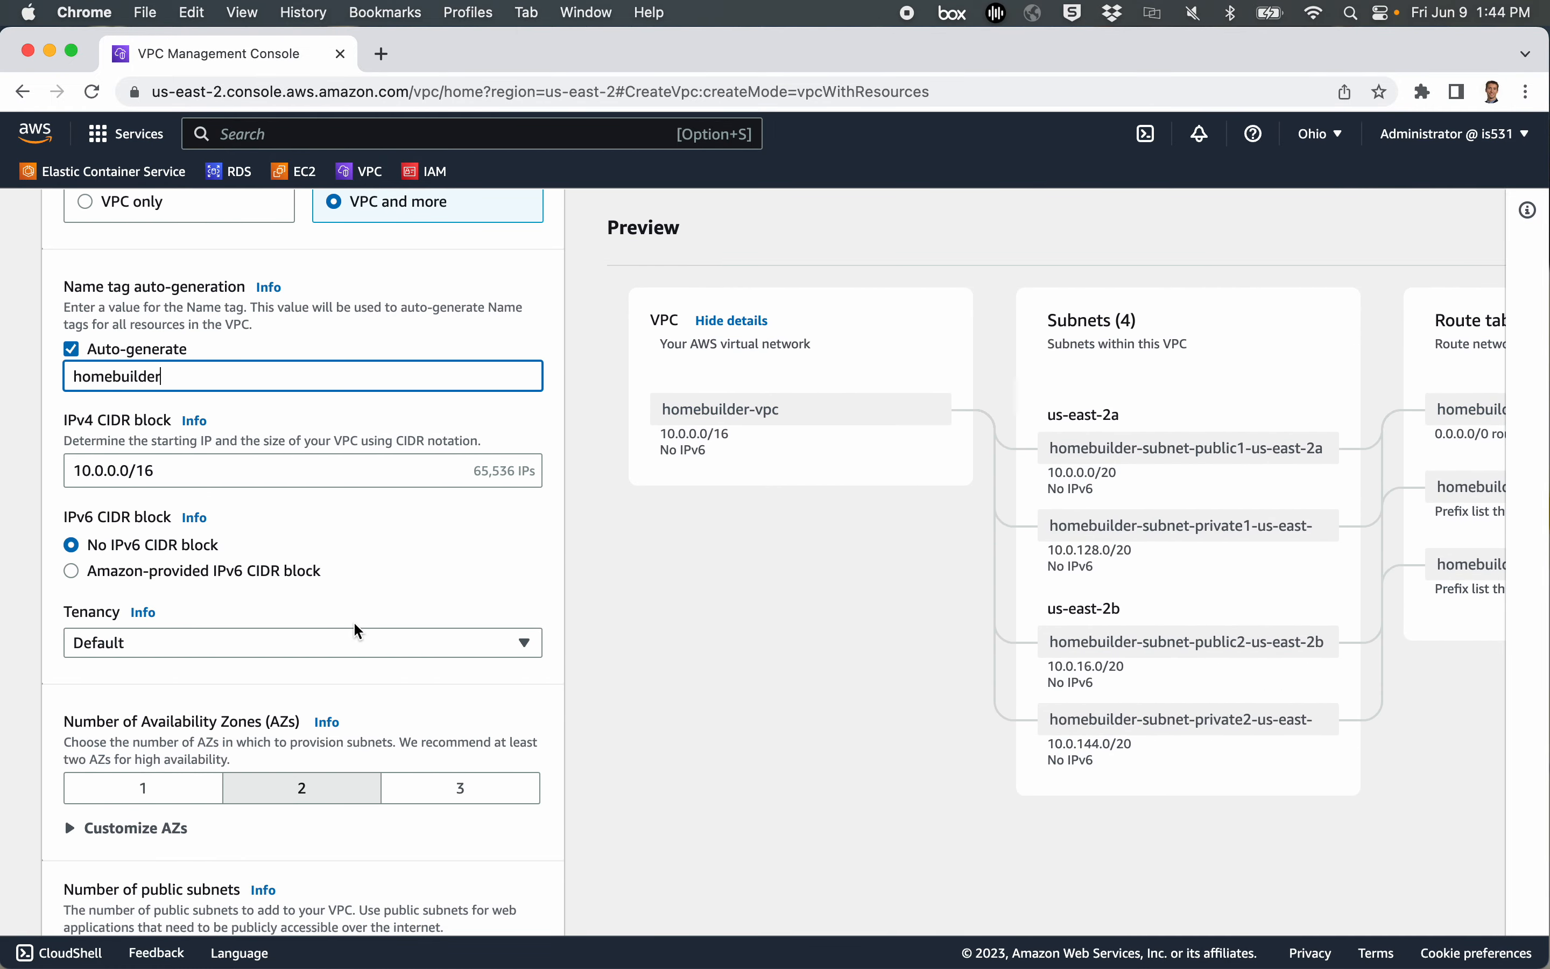
Set the number of Availability Zones to 1
scroll(300, 554, "up", 1)
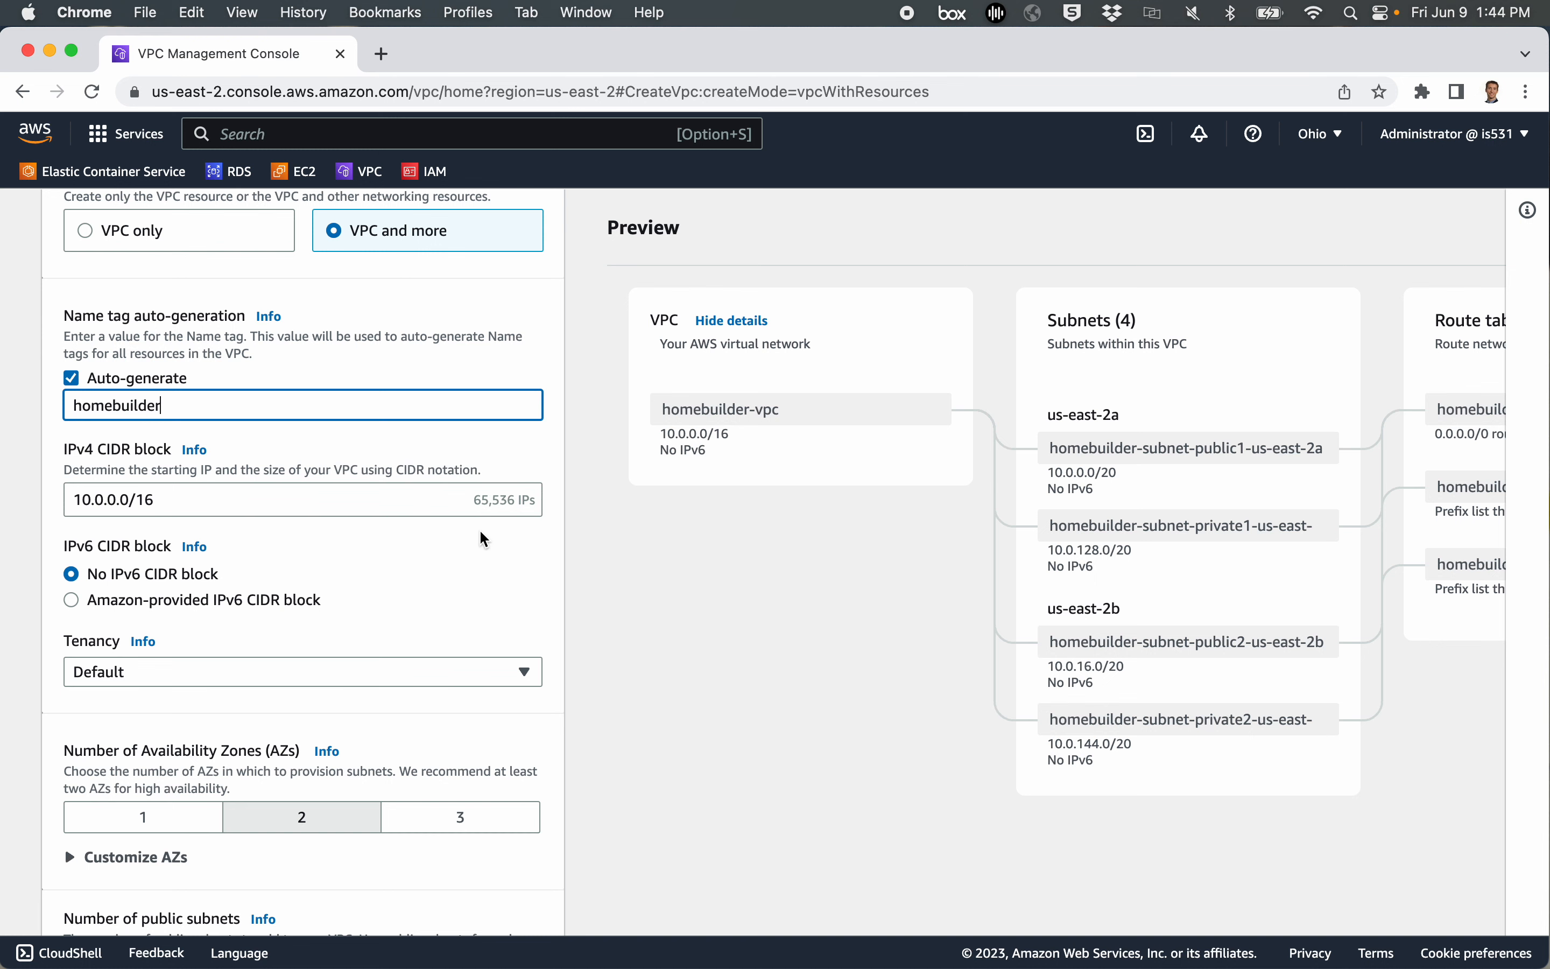
scroll(448, 602, "up", 2)
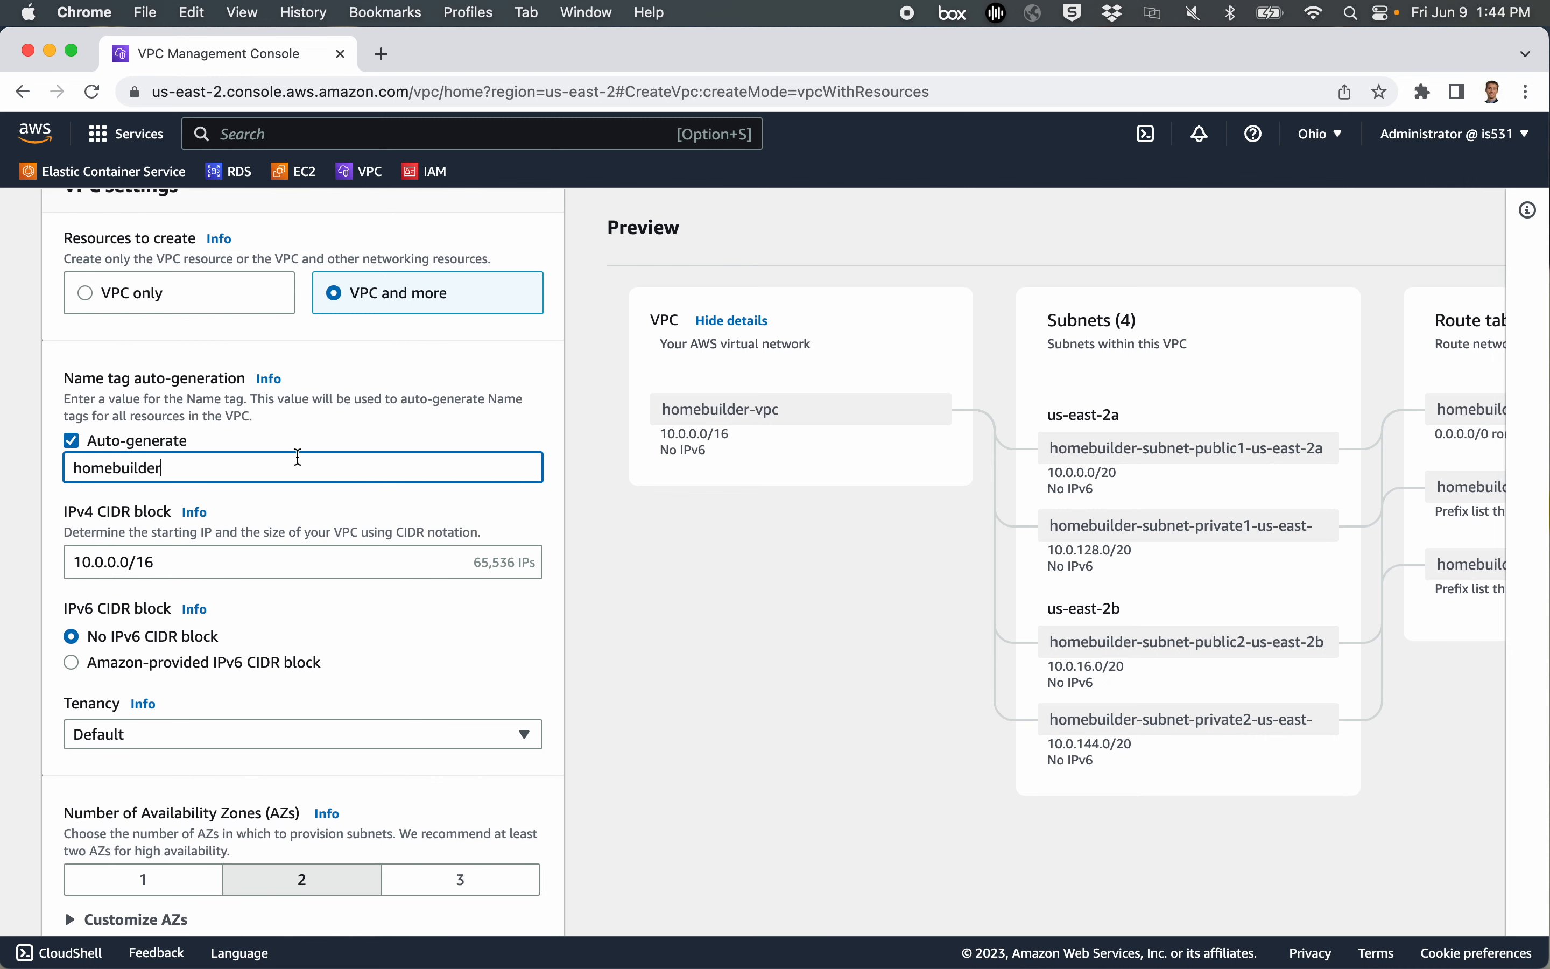
scroll(257, 436, "up", 2)
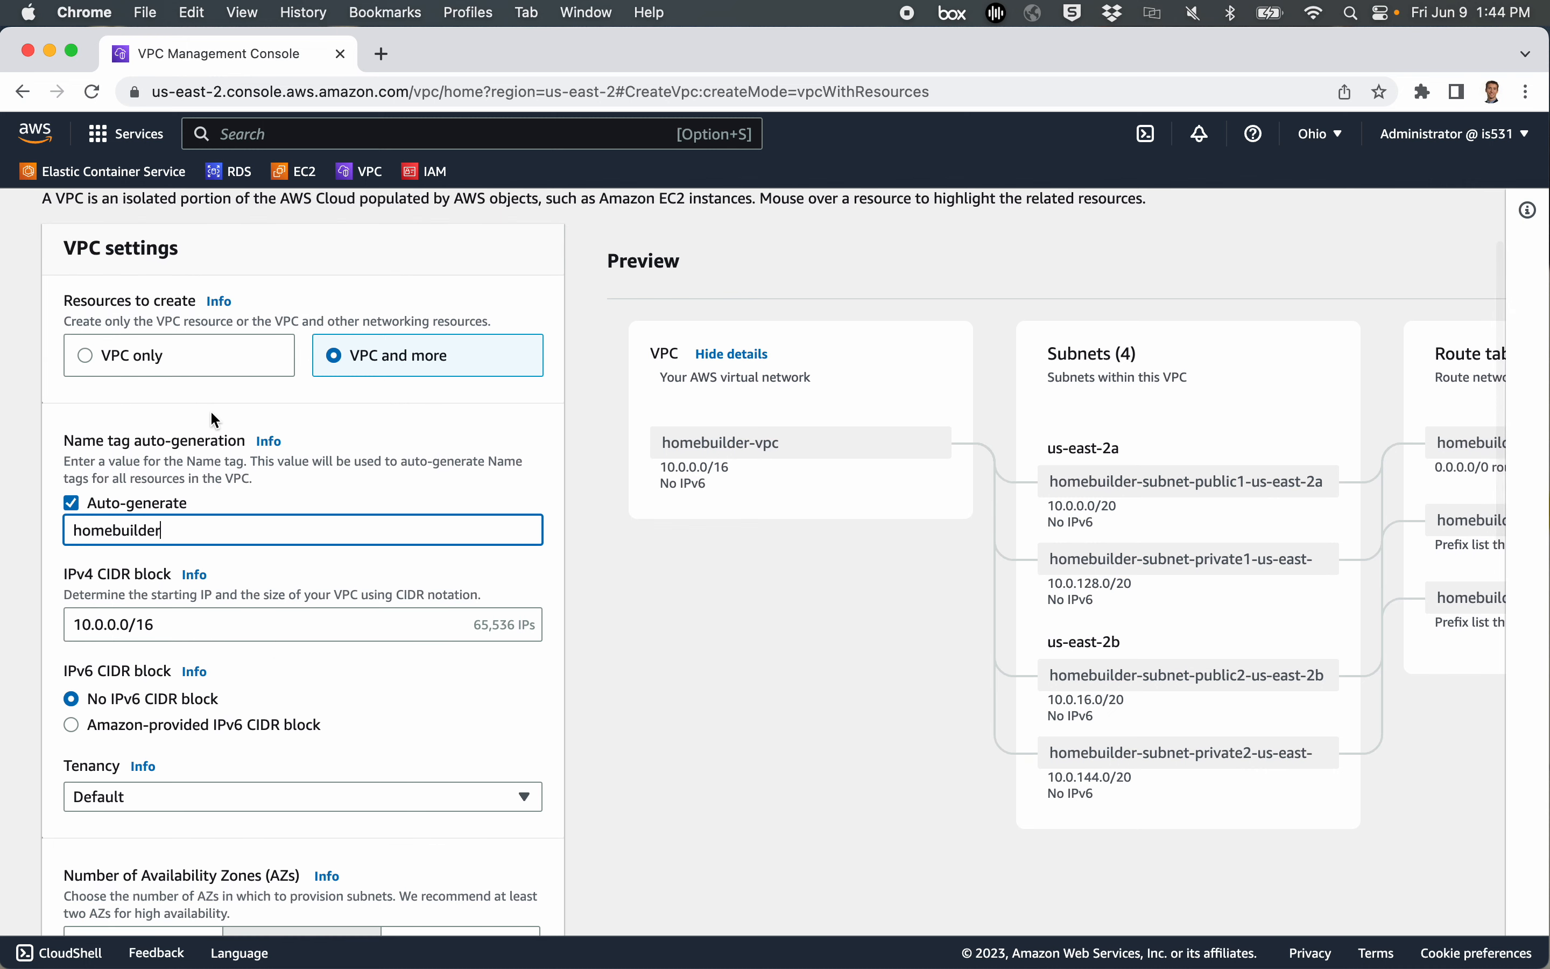
scroll(290, 565, "down", 10)
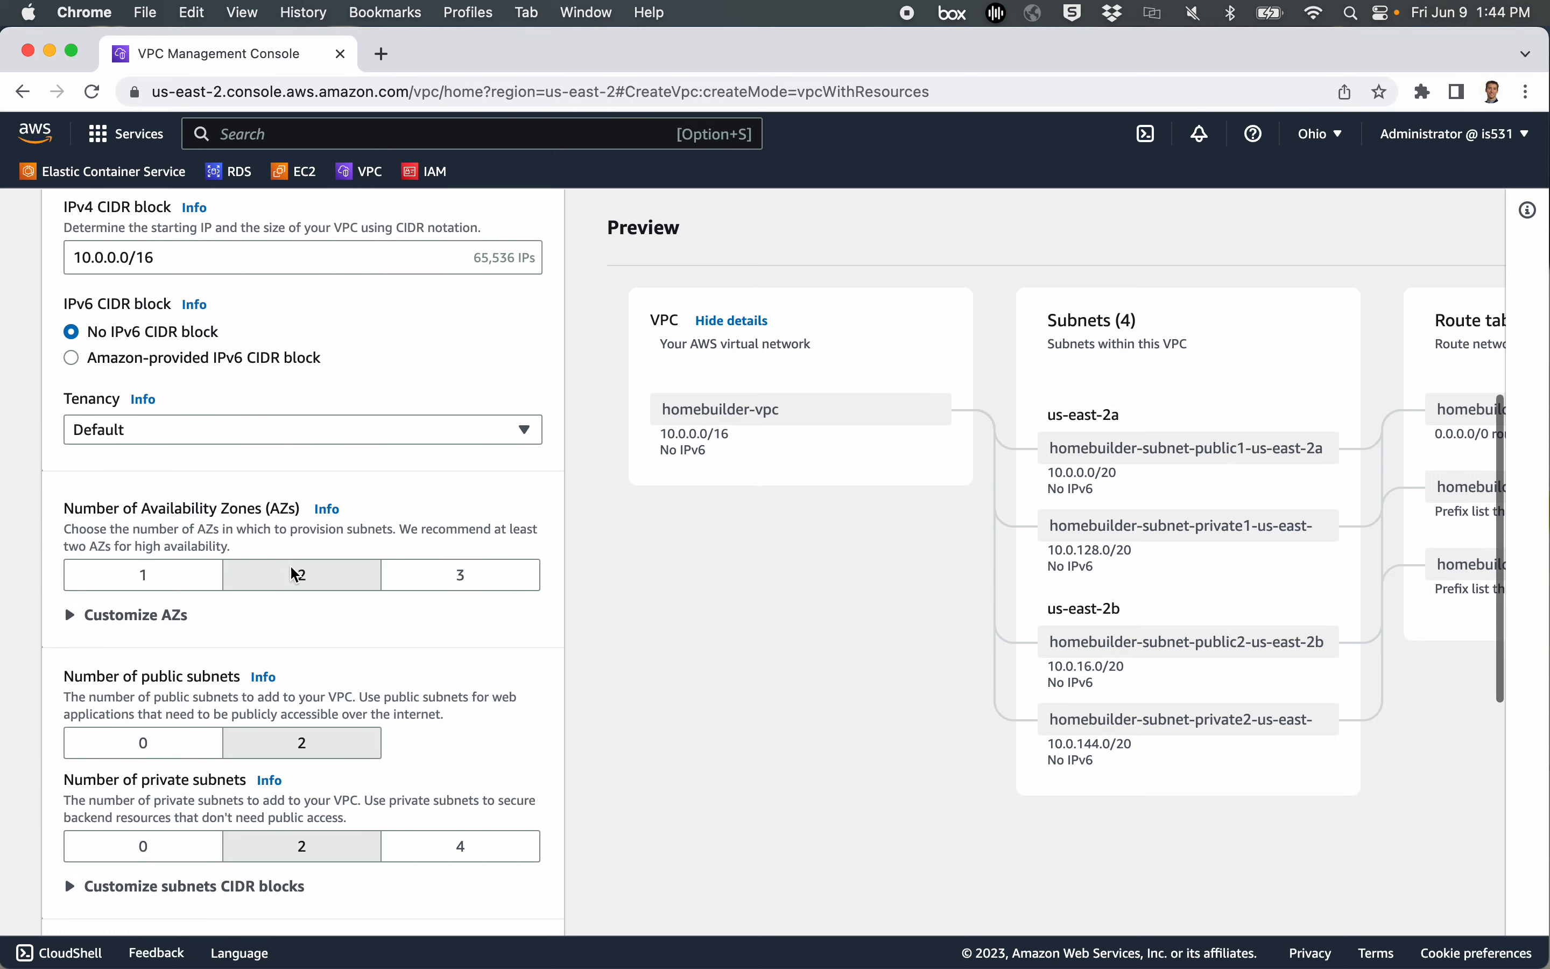
scroll(290, 564, "down", 7)
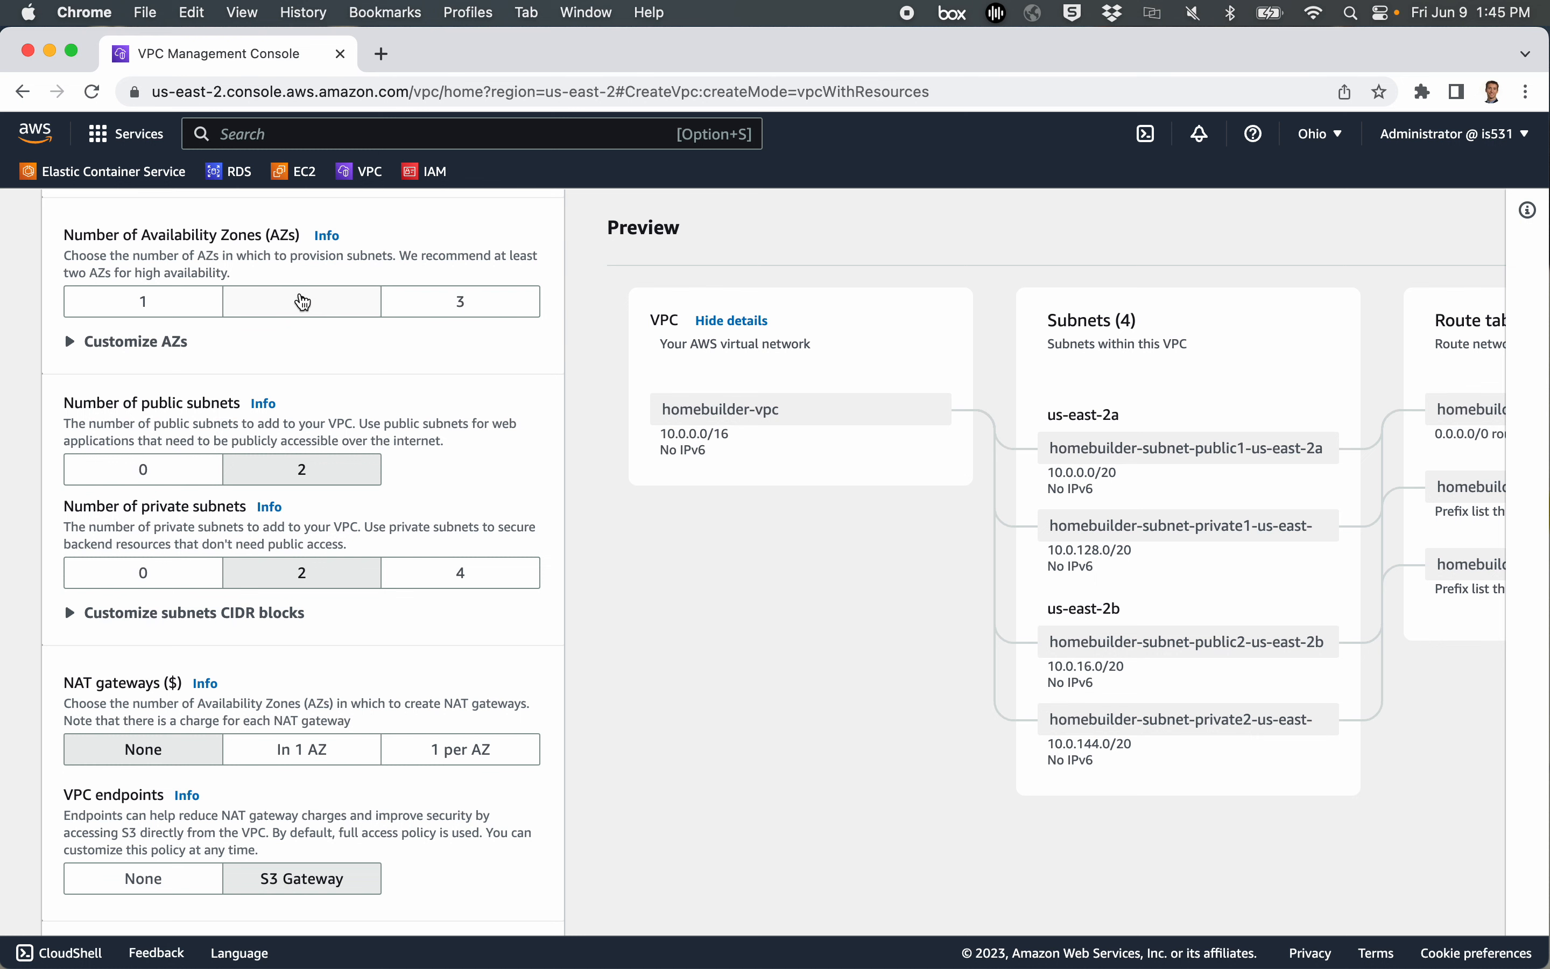
left_click(154, 309)
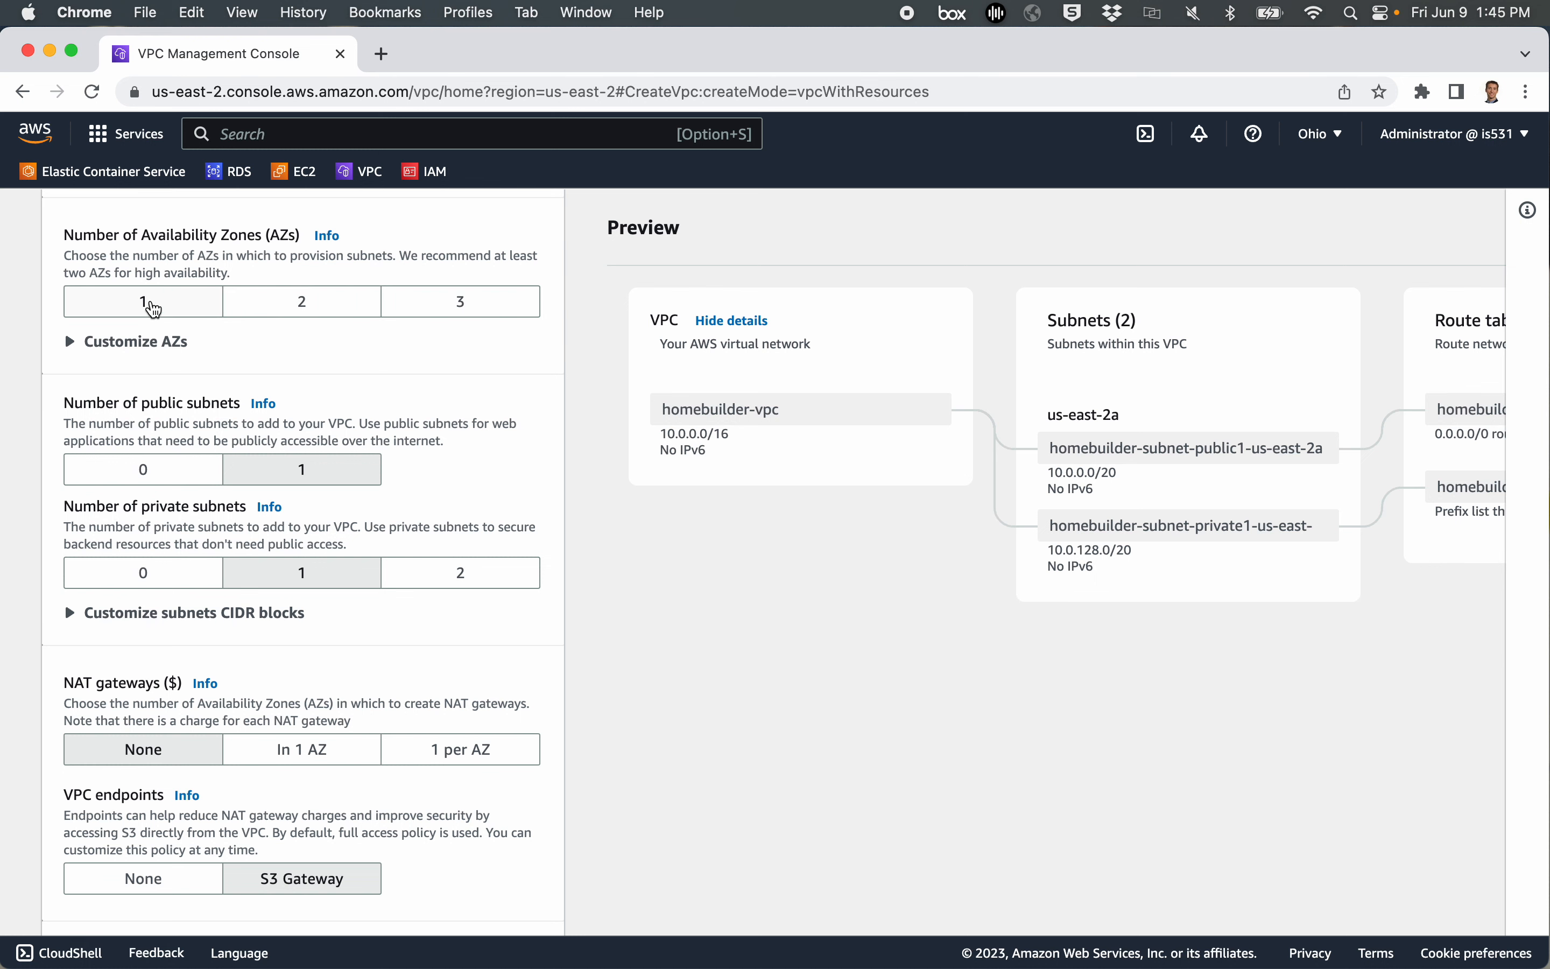
Check the resource preview for the single Availability Zone and select 1 as the number of public subnets
scroll(907, 709, "right", 5)
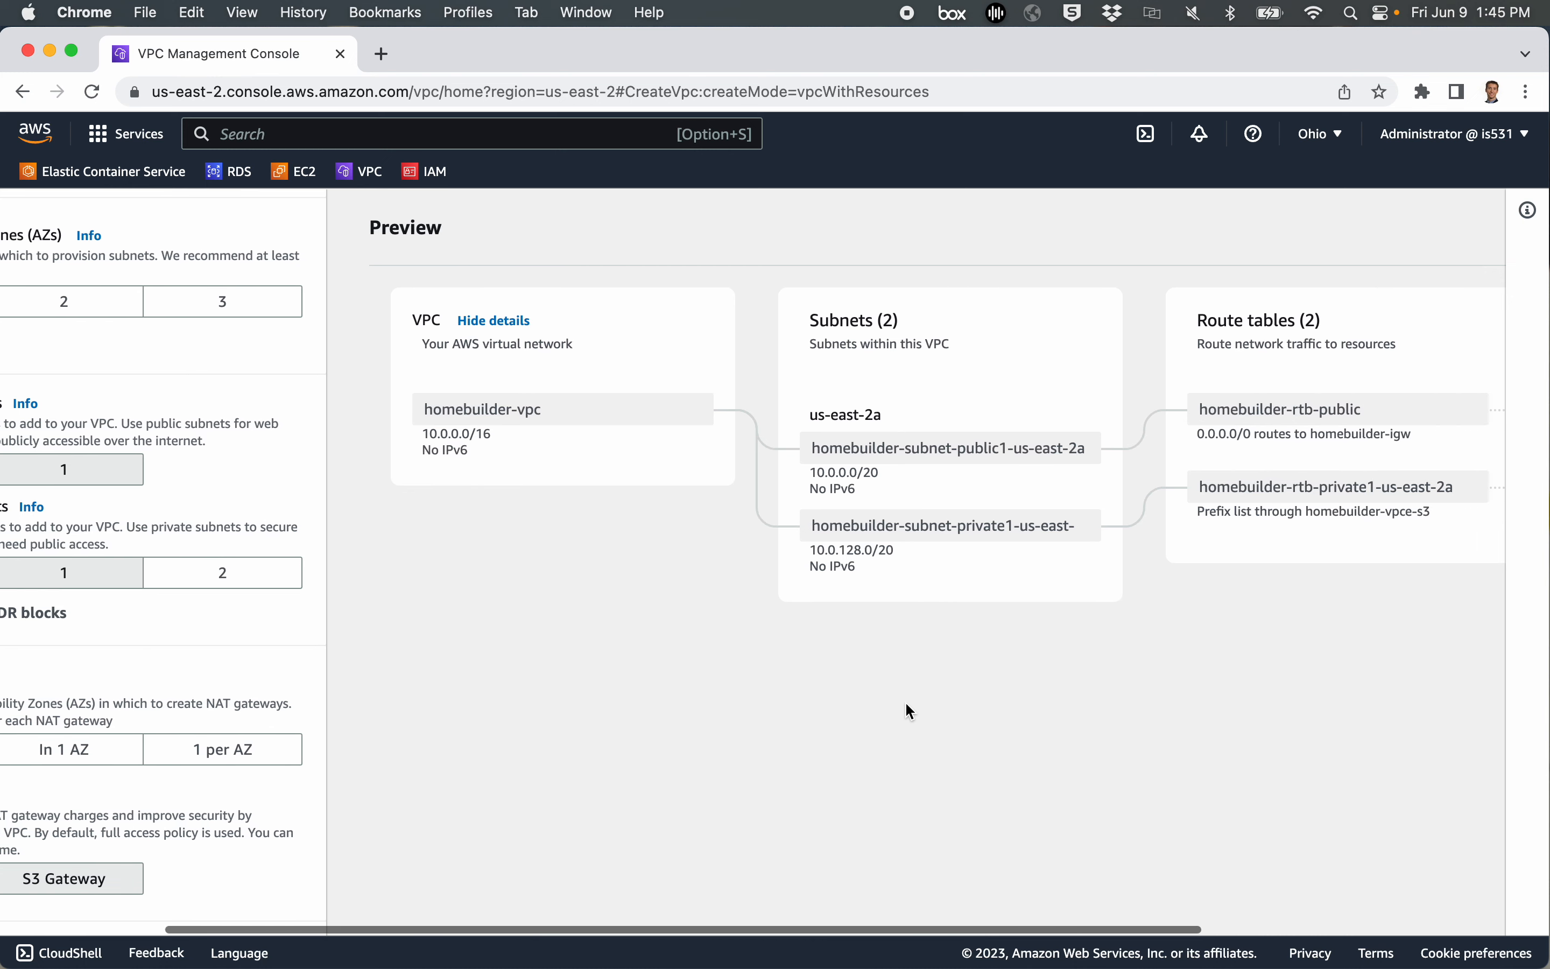
scroll(906, 705, "right", 6)
scroll(906, 705, "left", 4)
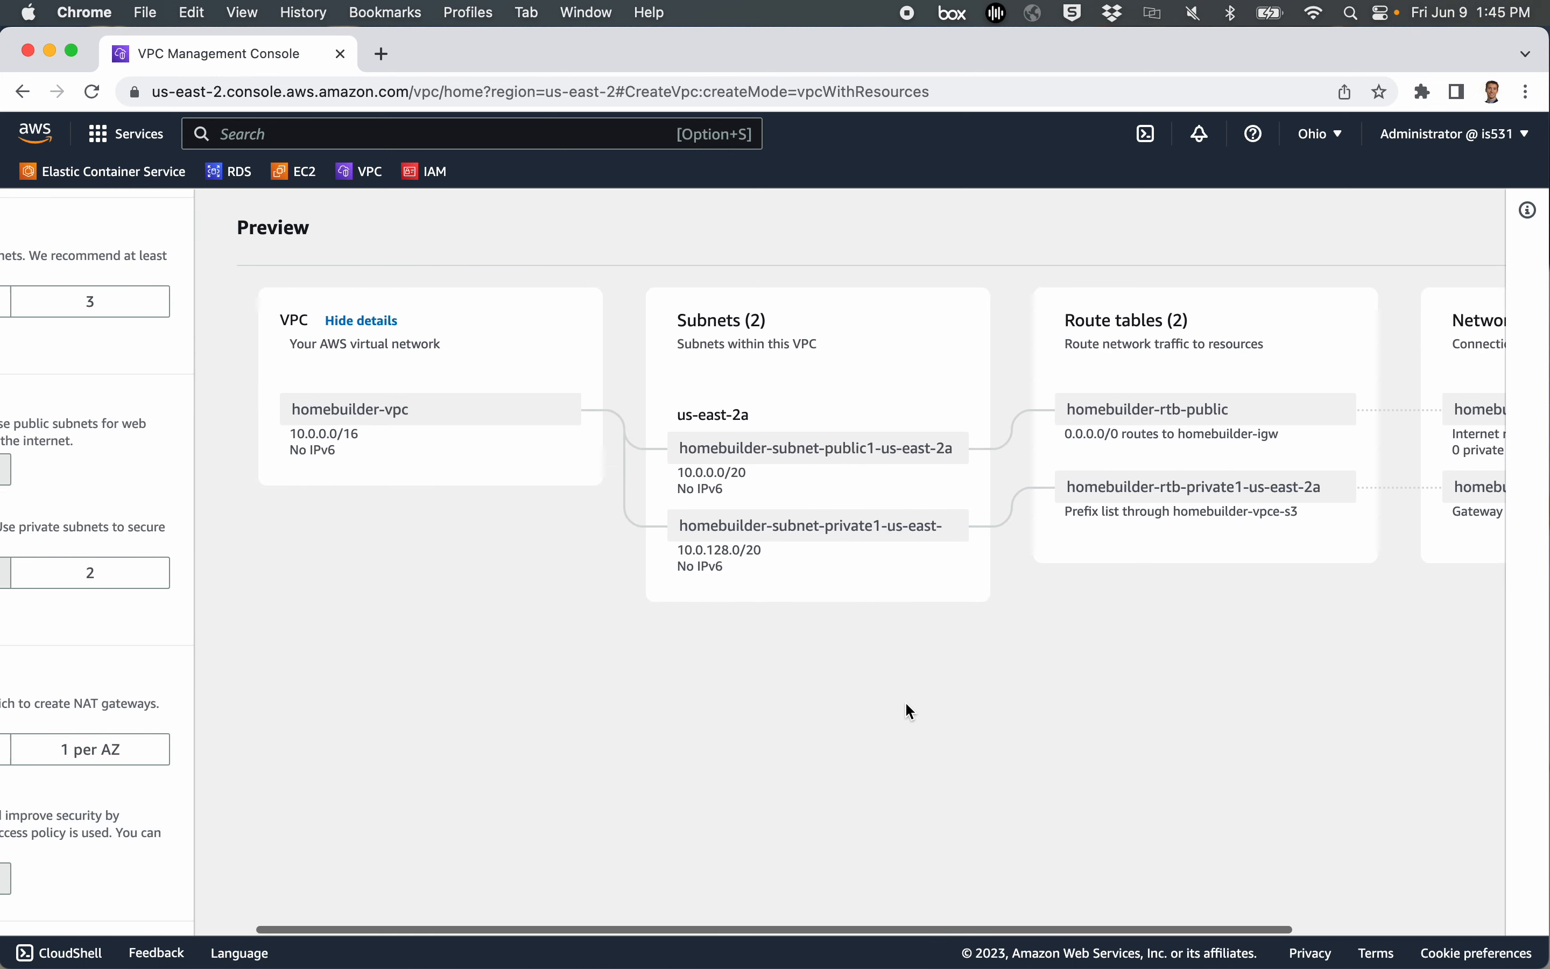
scroll(909, 710, "left", 8)
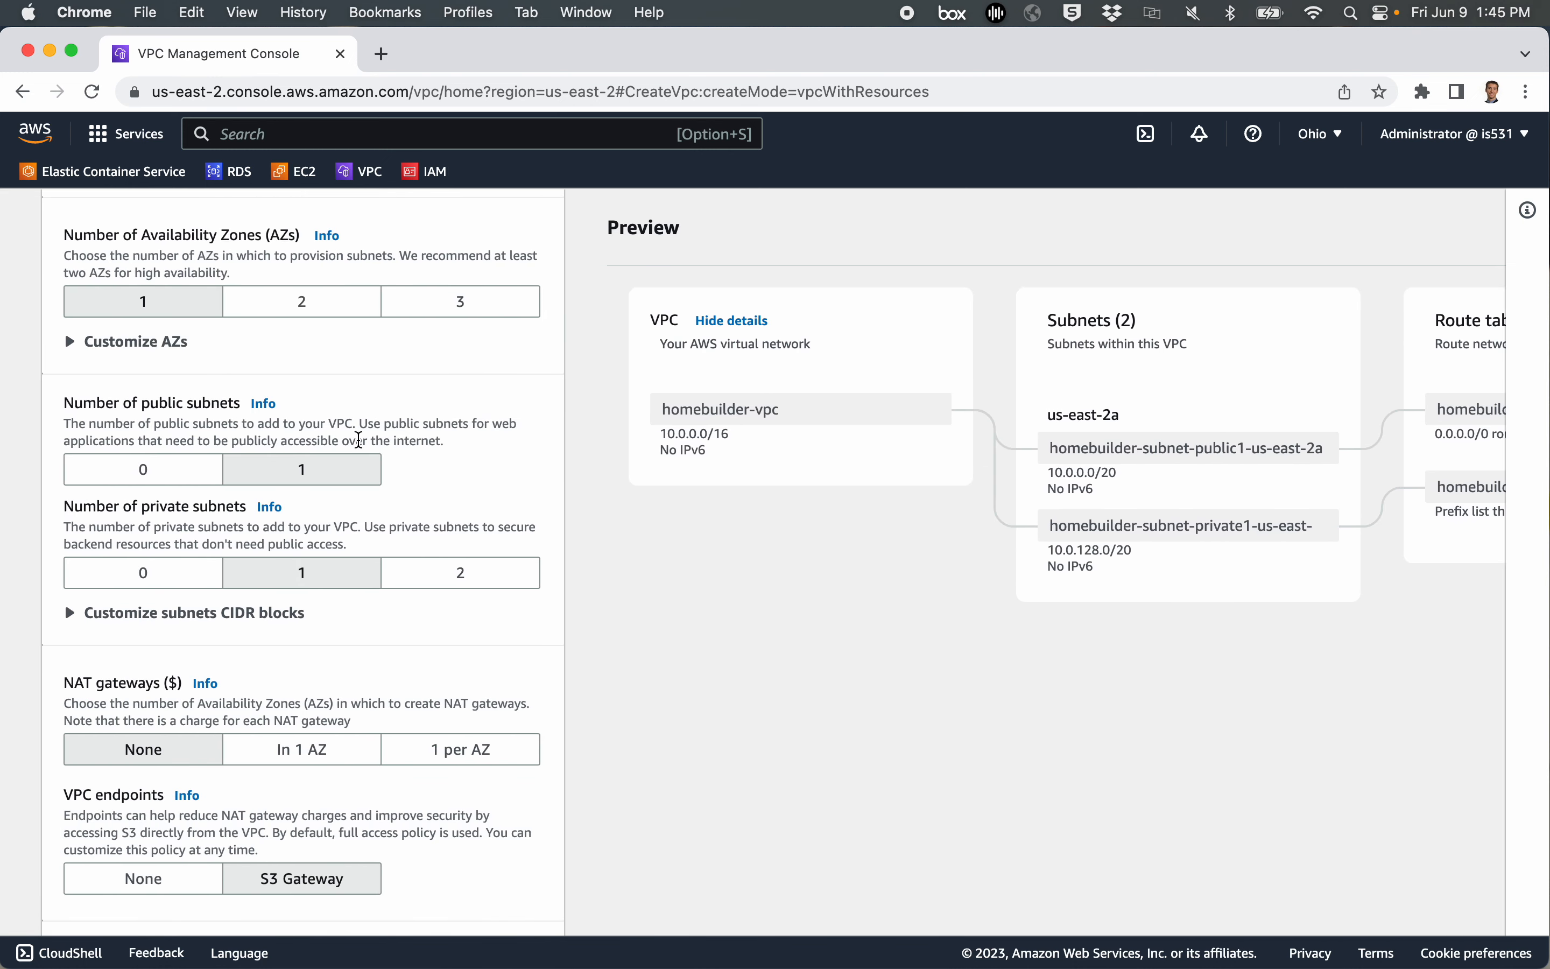
scroll(474, 532, "down", 4)
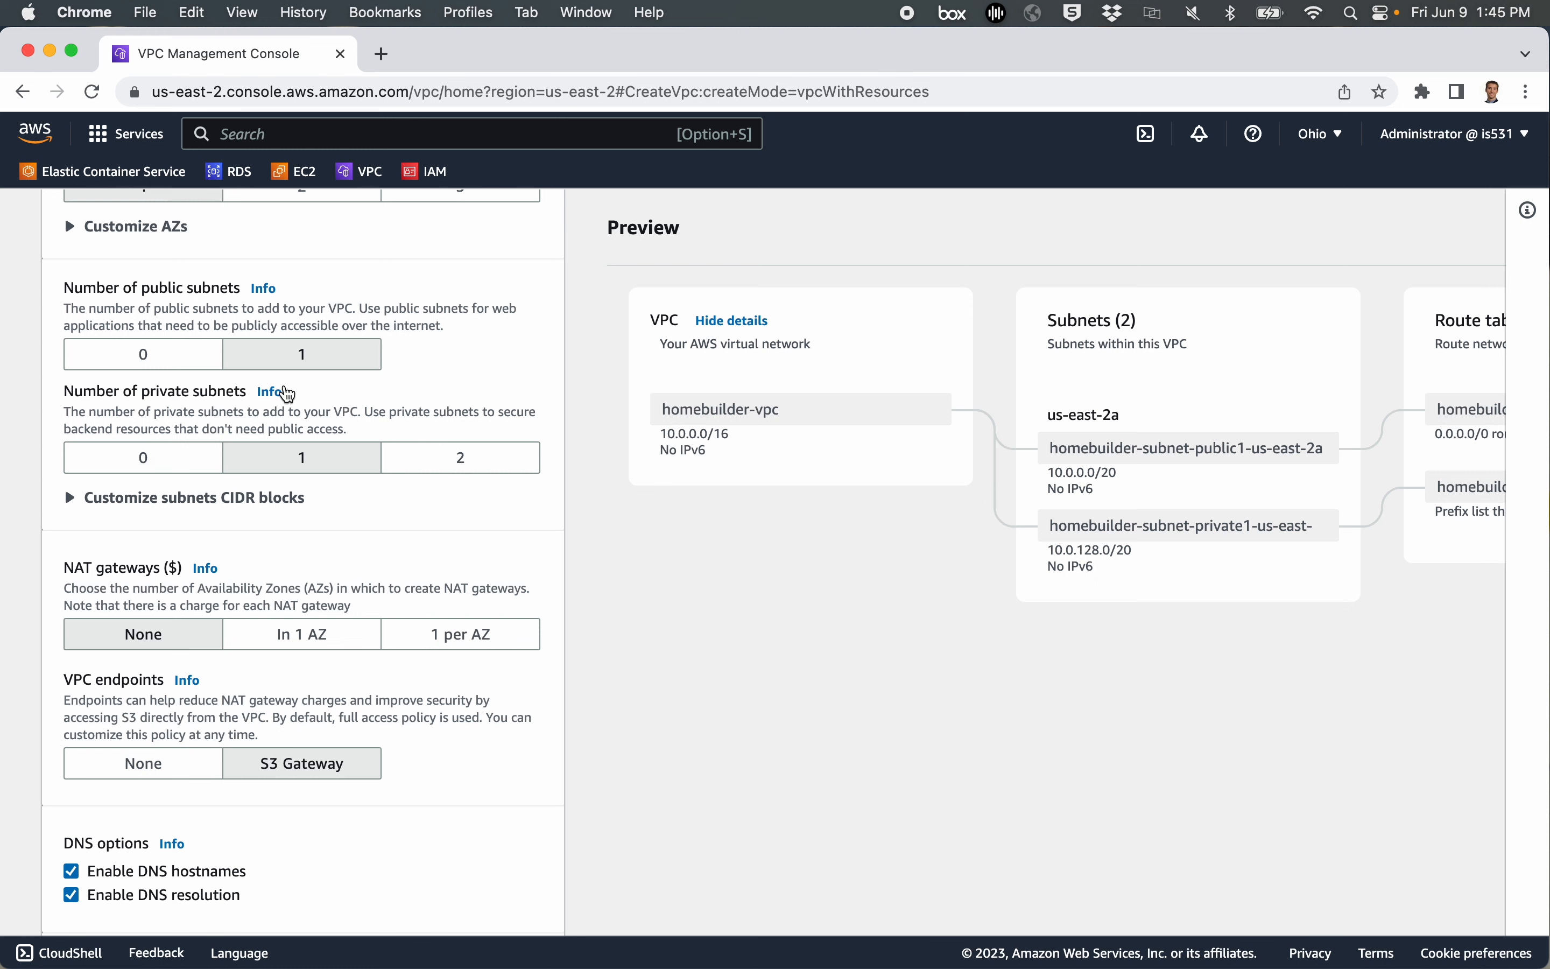
left_click(302, 353)
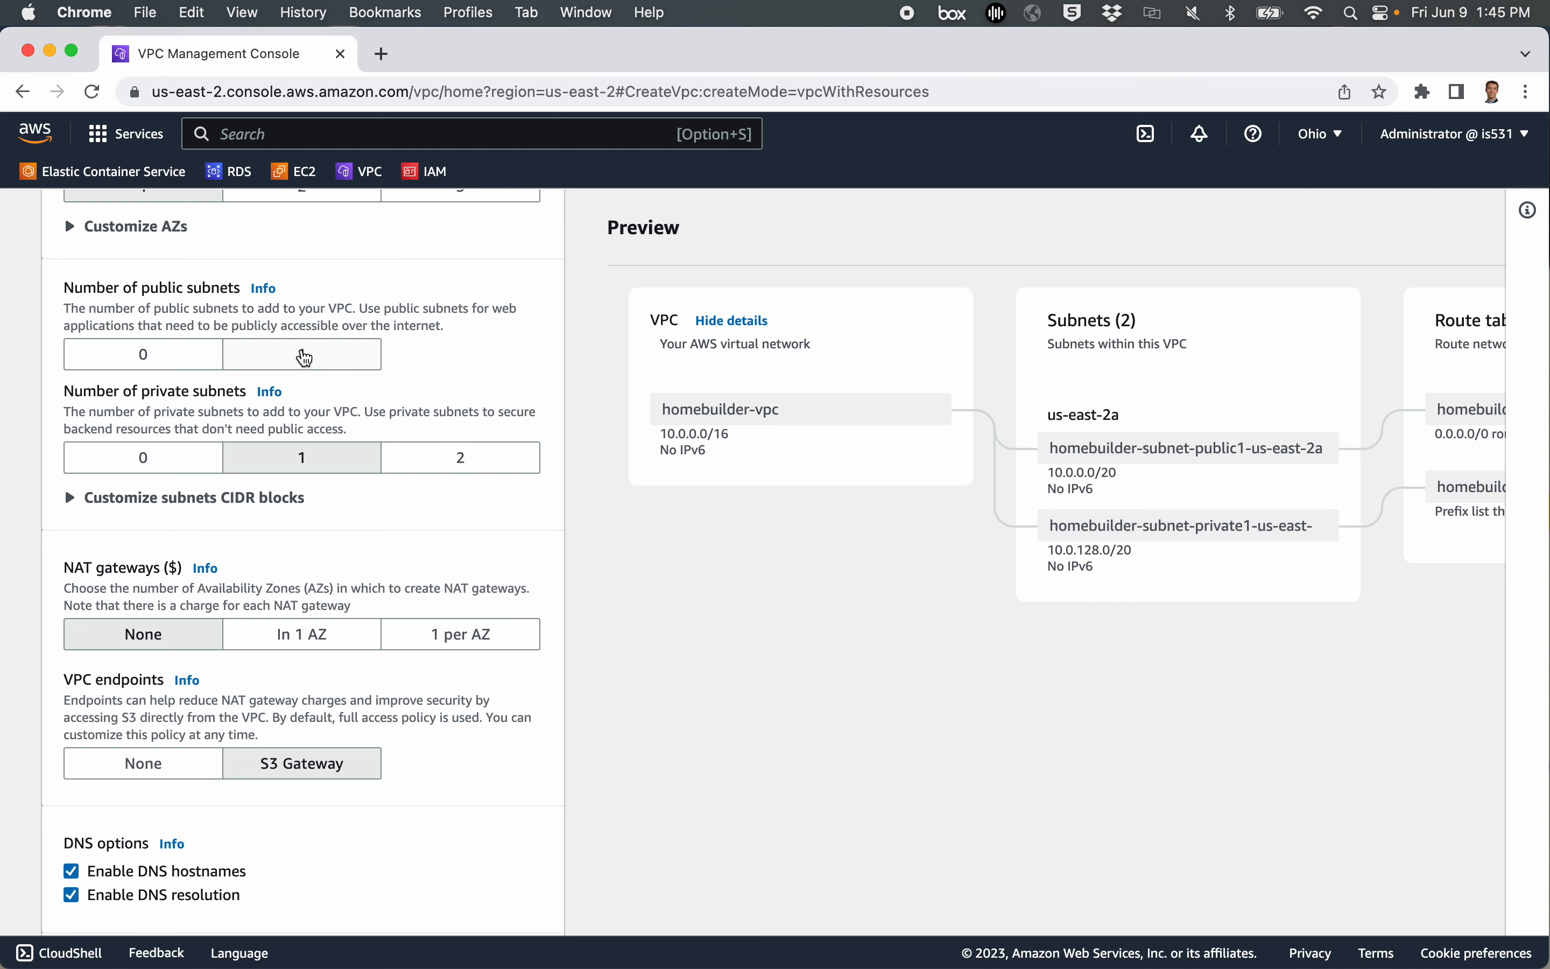
left_click(305, 357)
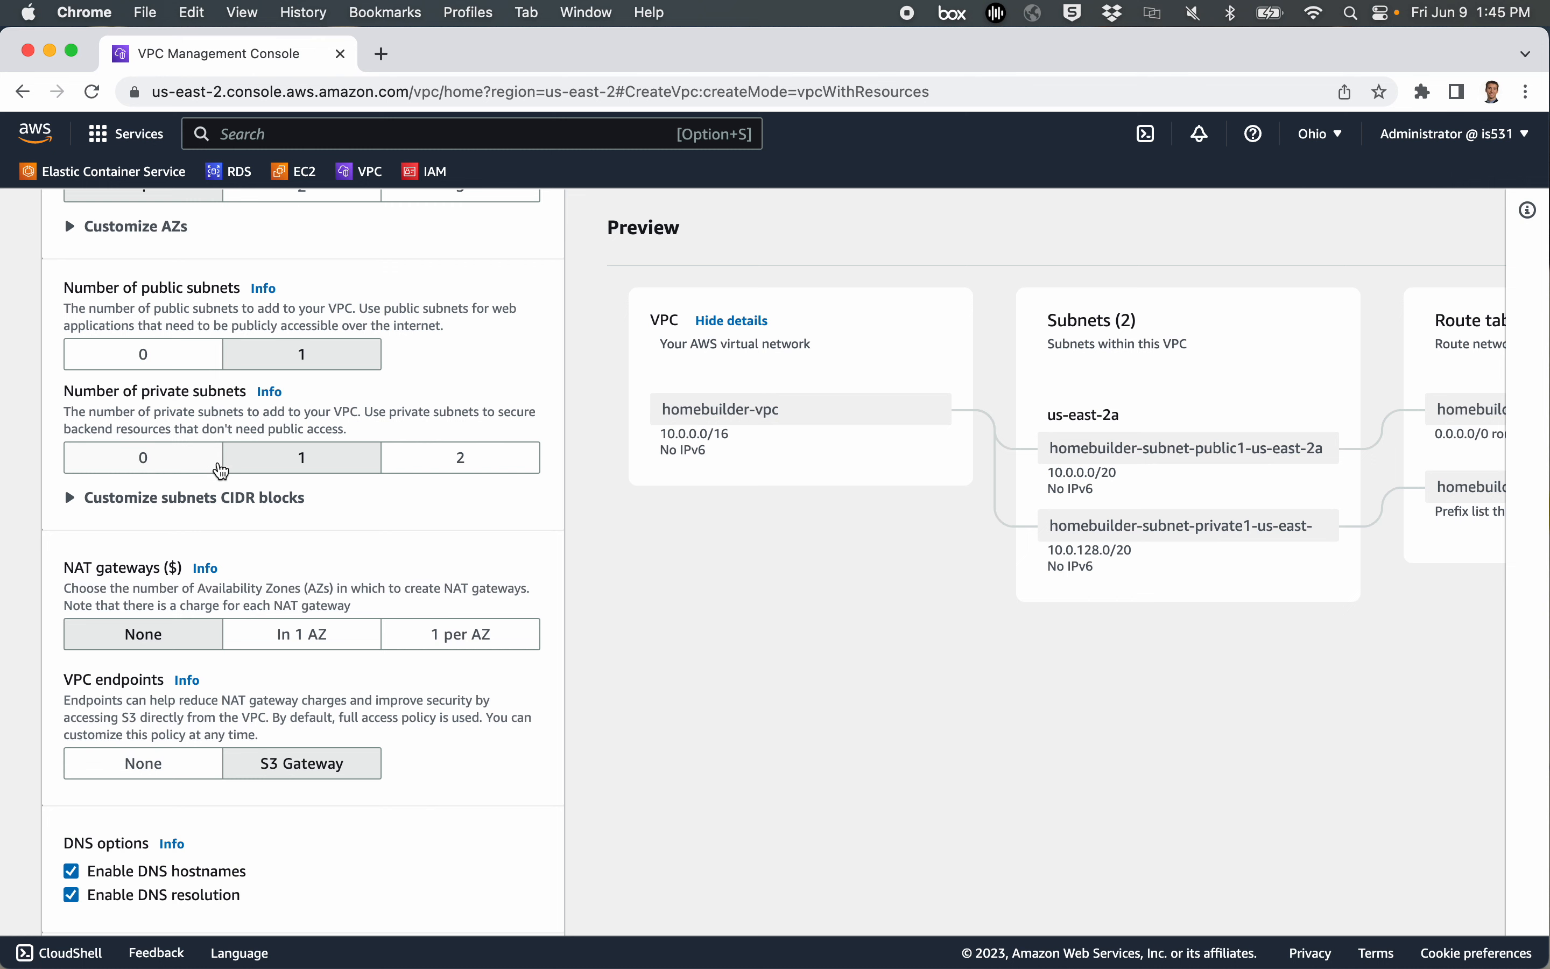
Set the number of private subnets to 0 and check the route tables and network connections in the preview
scroll(276, 495, "up", 2)
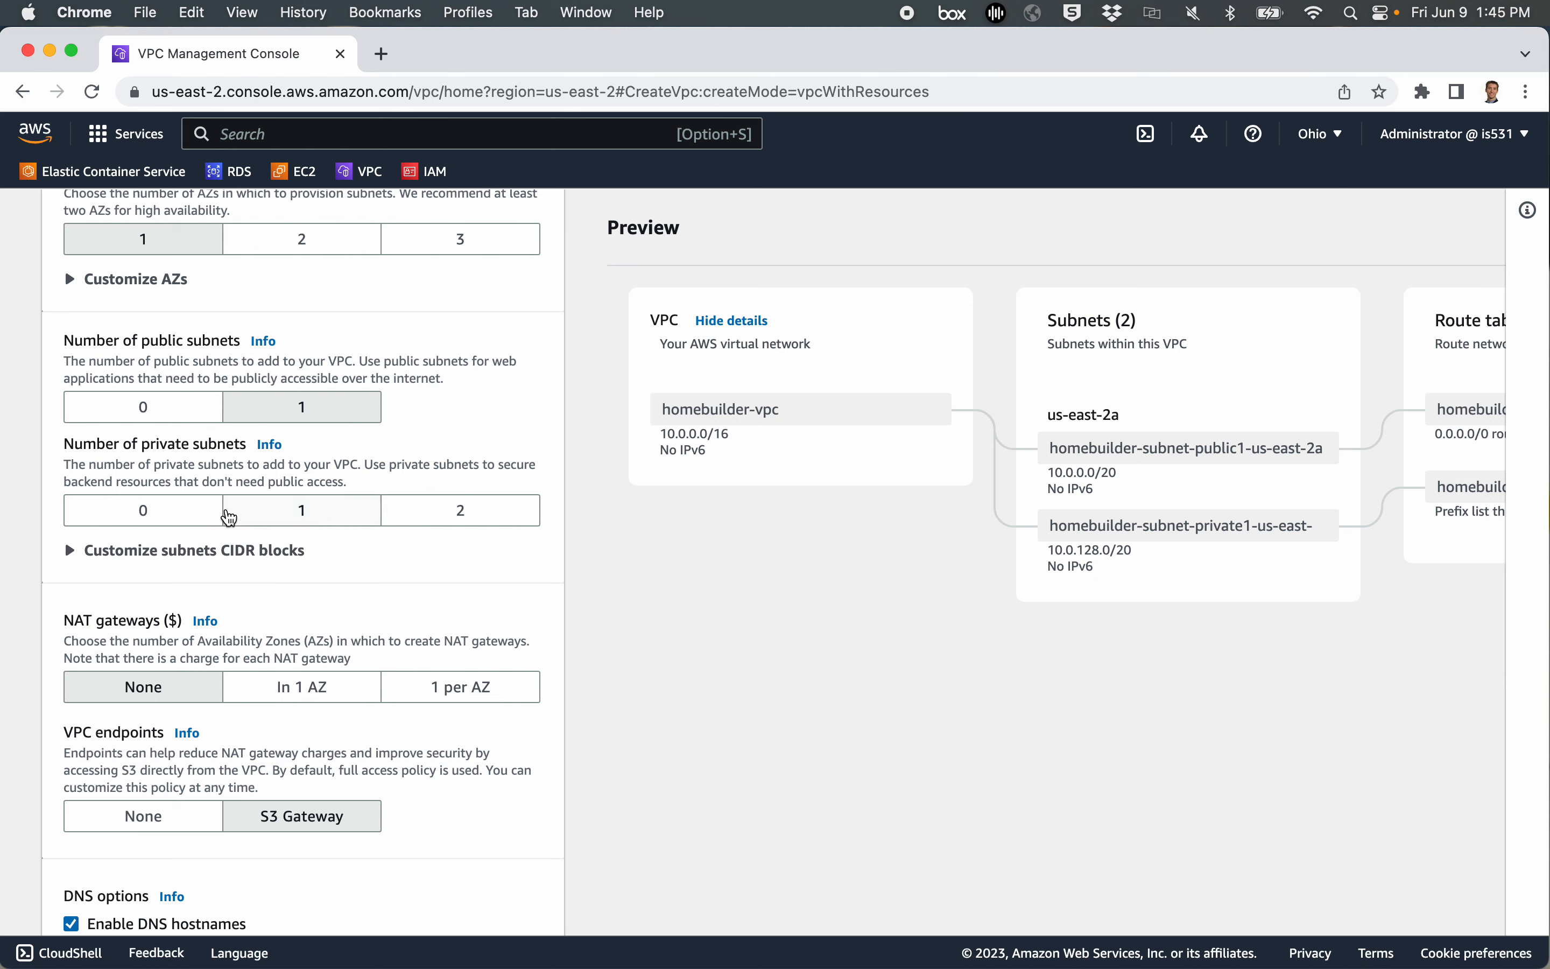
left_click(176, 515)
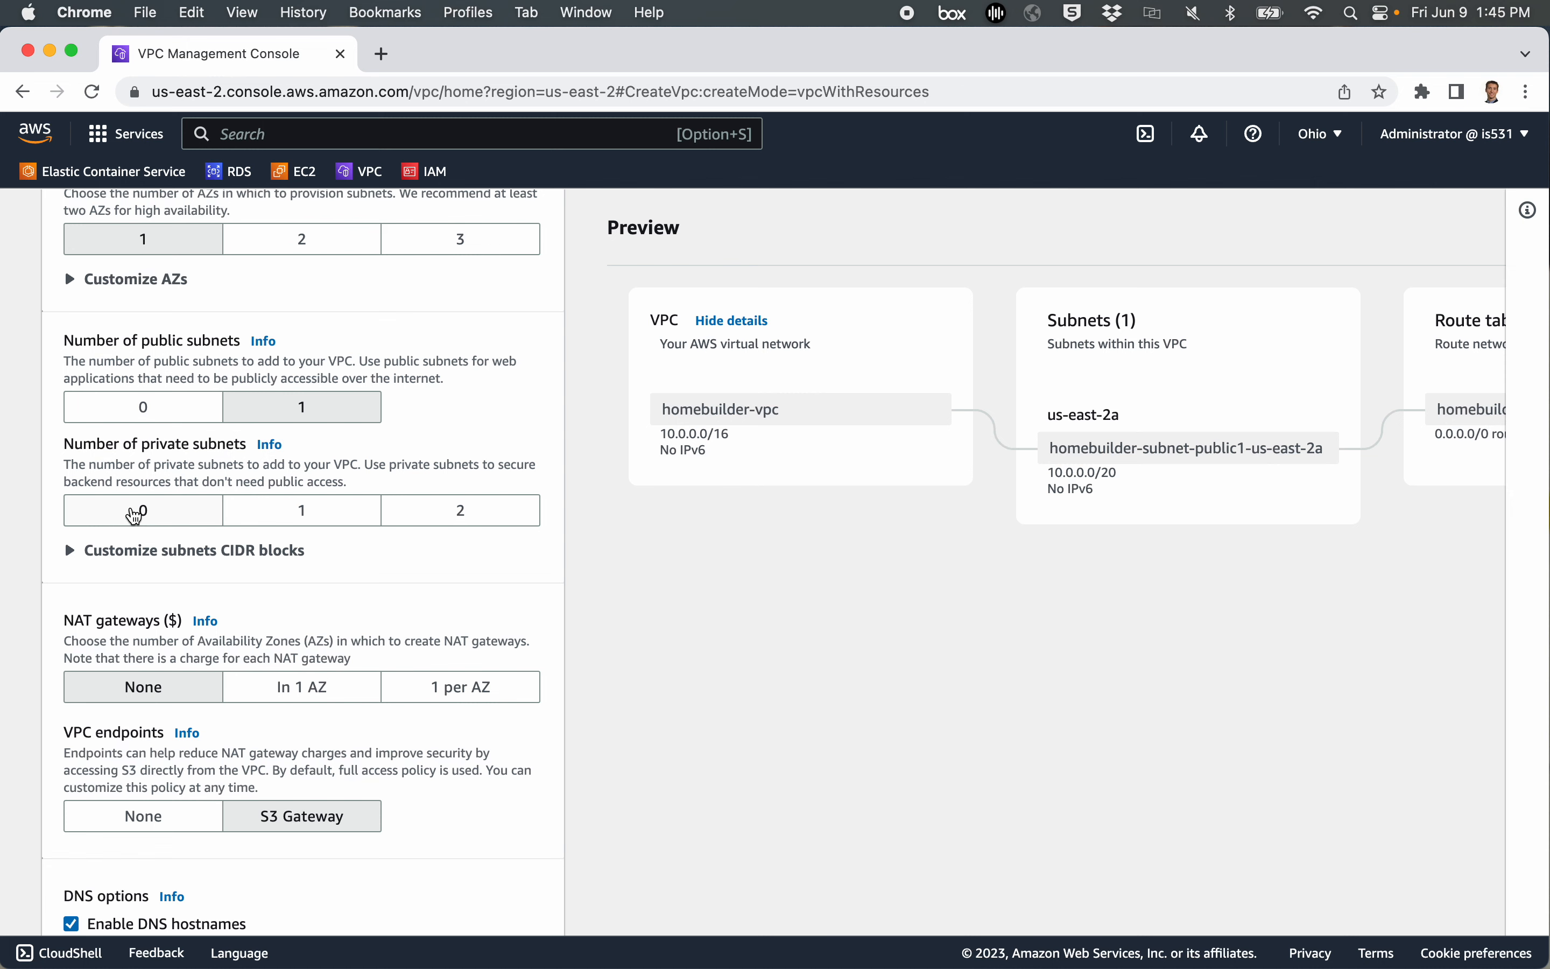
scroll(1132, 766, "right", 10)
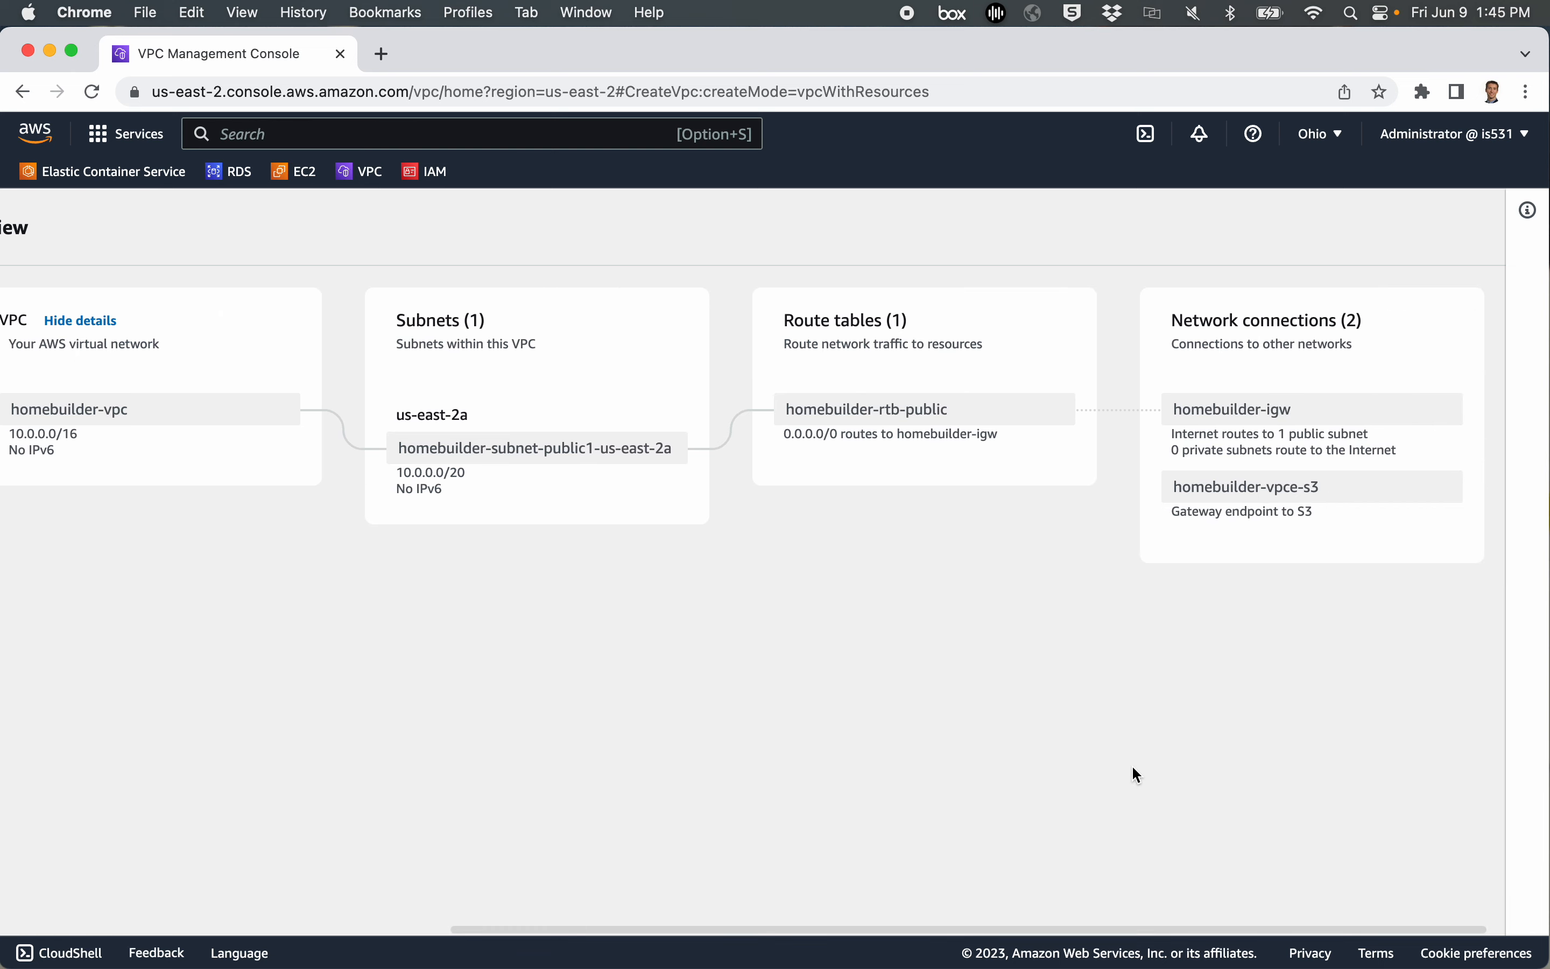
scroll(1133, 768, "left", 10)
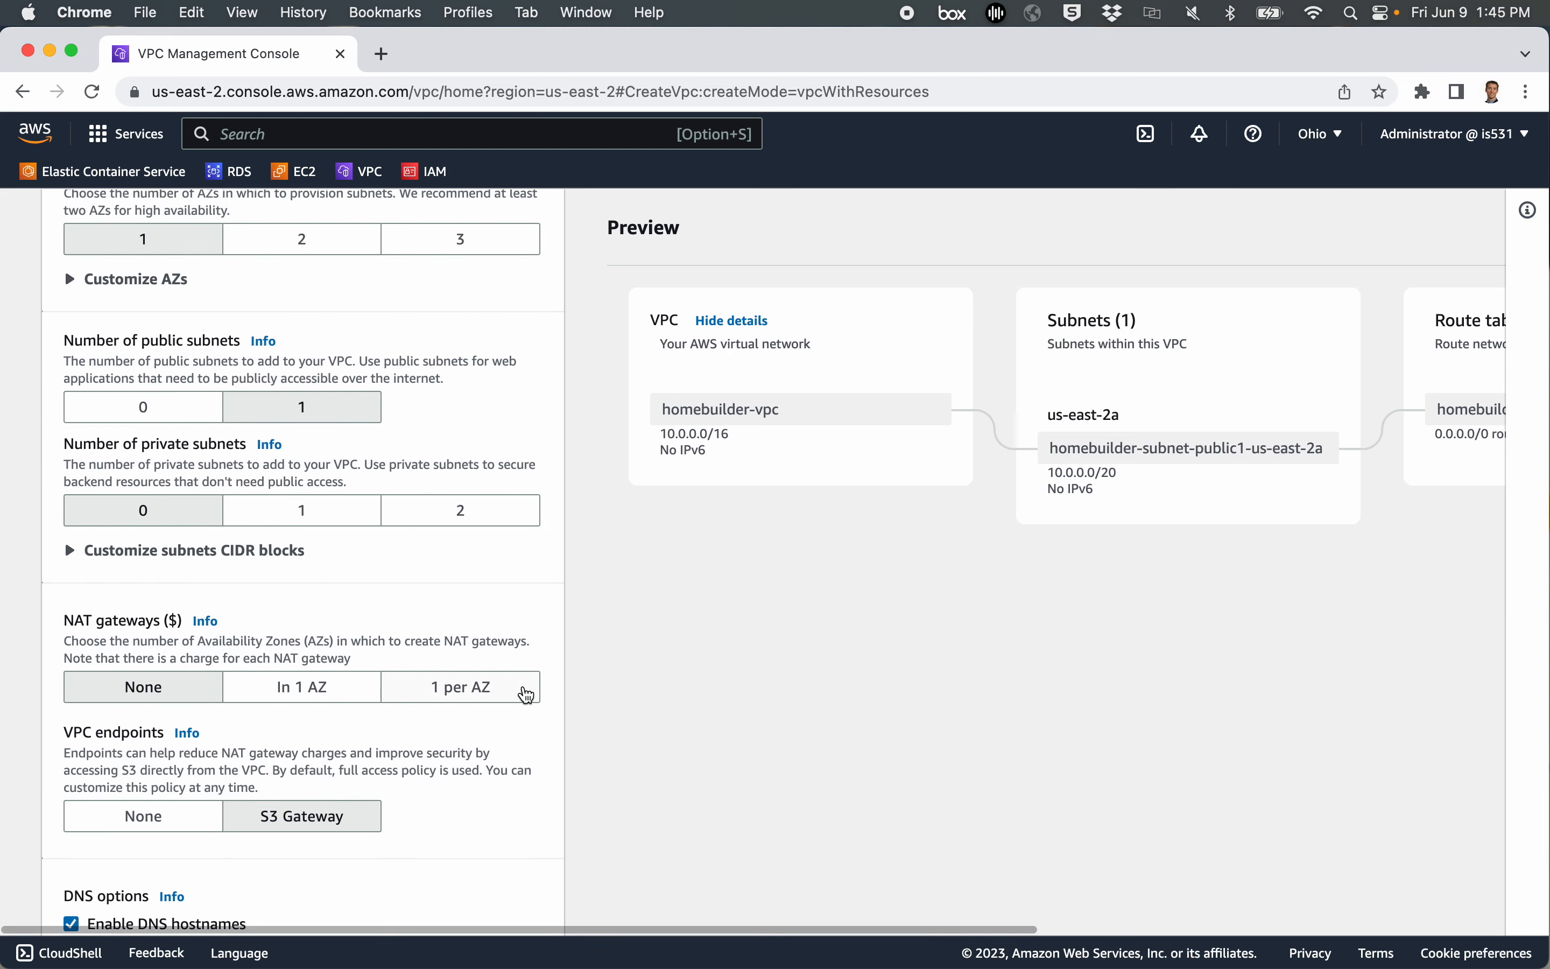
Set the VPC endpoints option to None
scroll(320, 684, "down", 2)
scroll(321, 684, "down", 4)
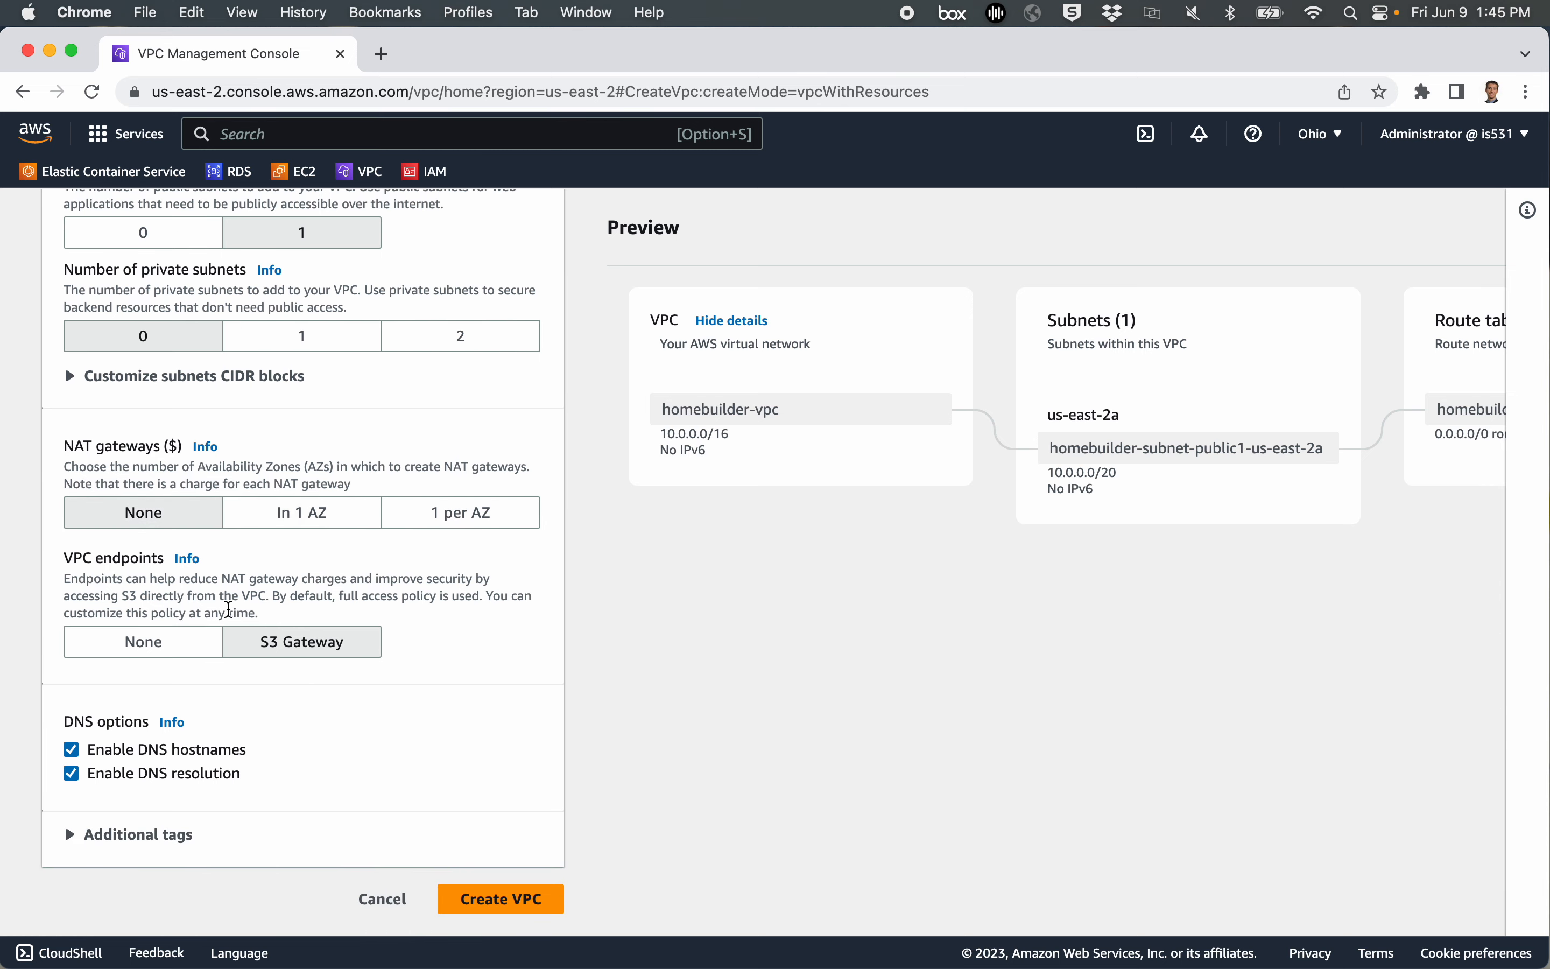
left_click(145, 655)
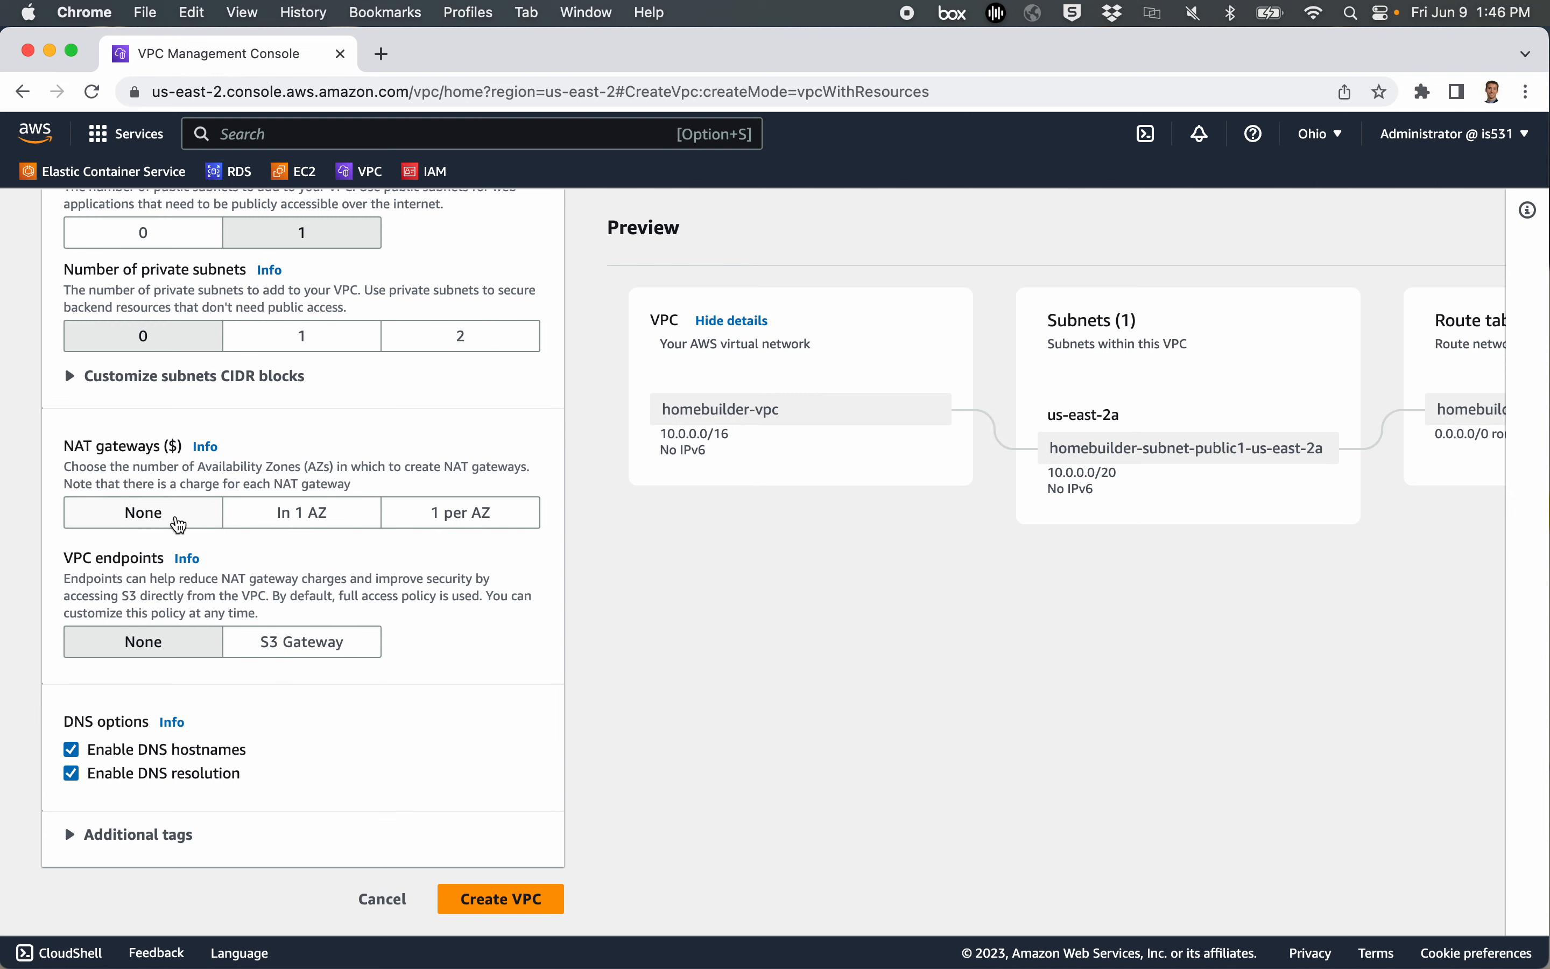
Examine the resource preview from the VPC and its subnet through the route table to the internet gateway, and review the remaining settings
scroll(209, 676, "up", 3)
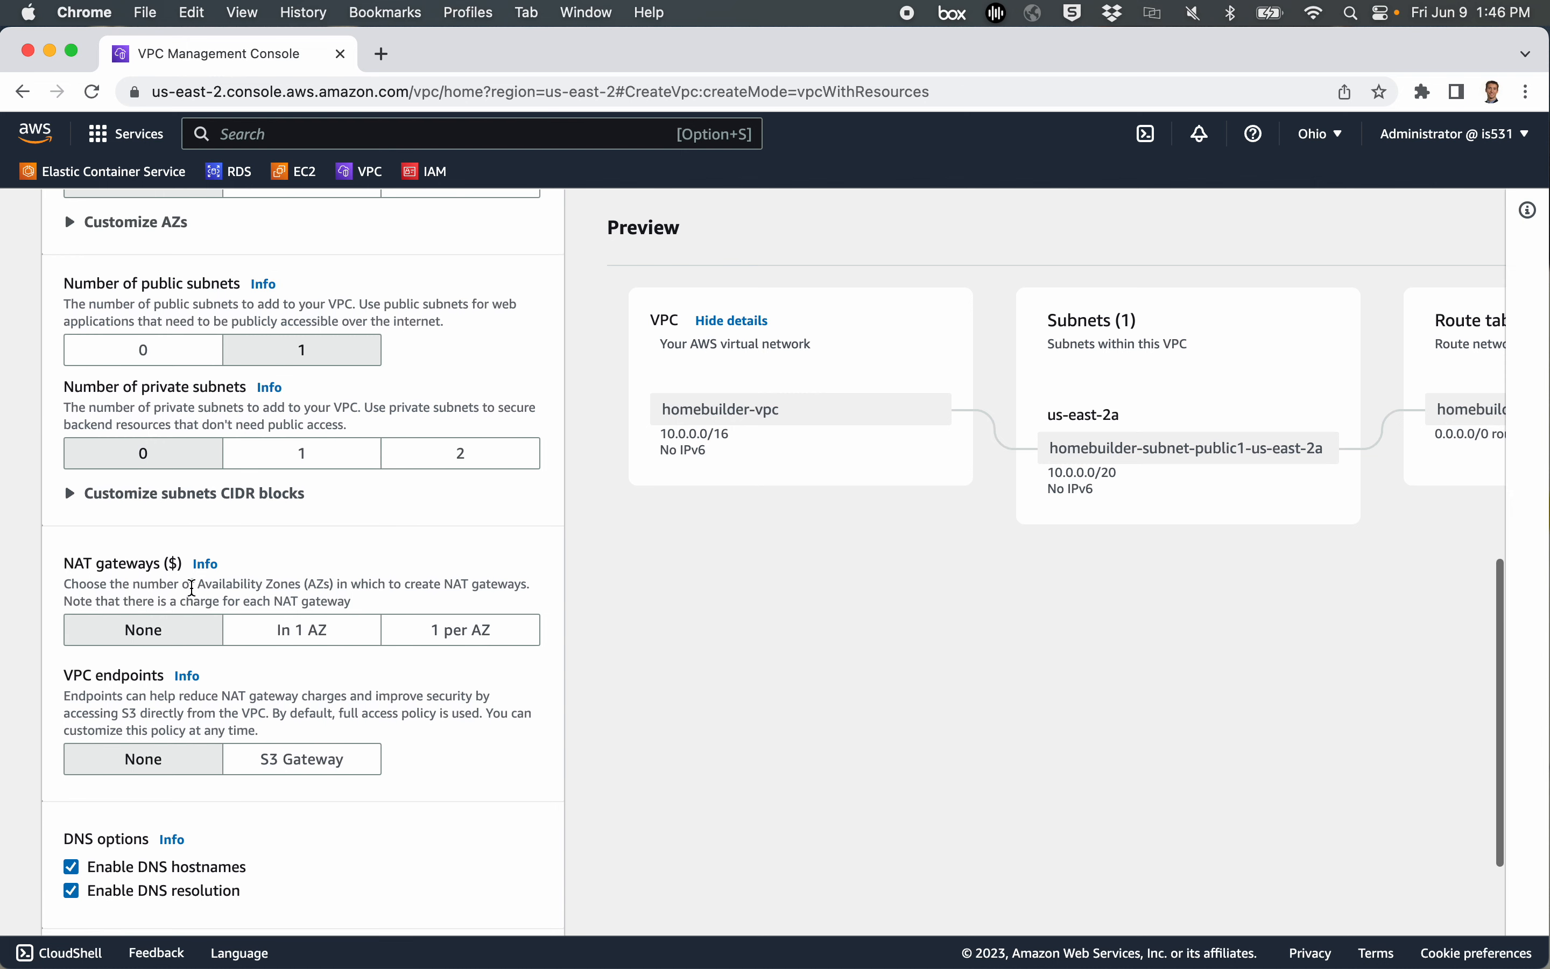
scroll(1213, 692, "right", 3)
scroll(1208, 685, "right", 5)
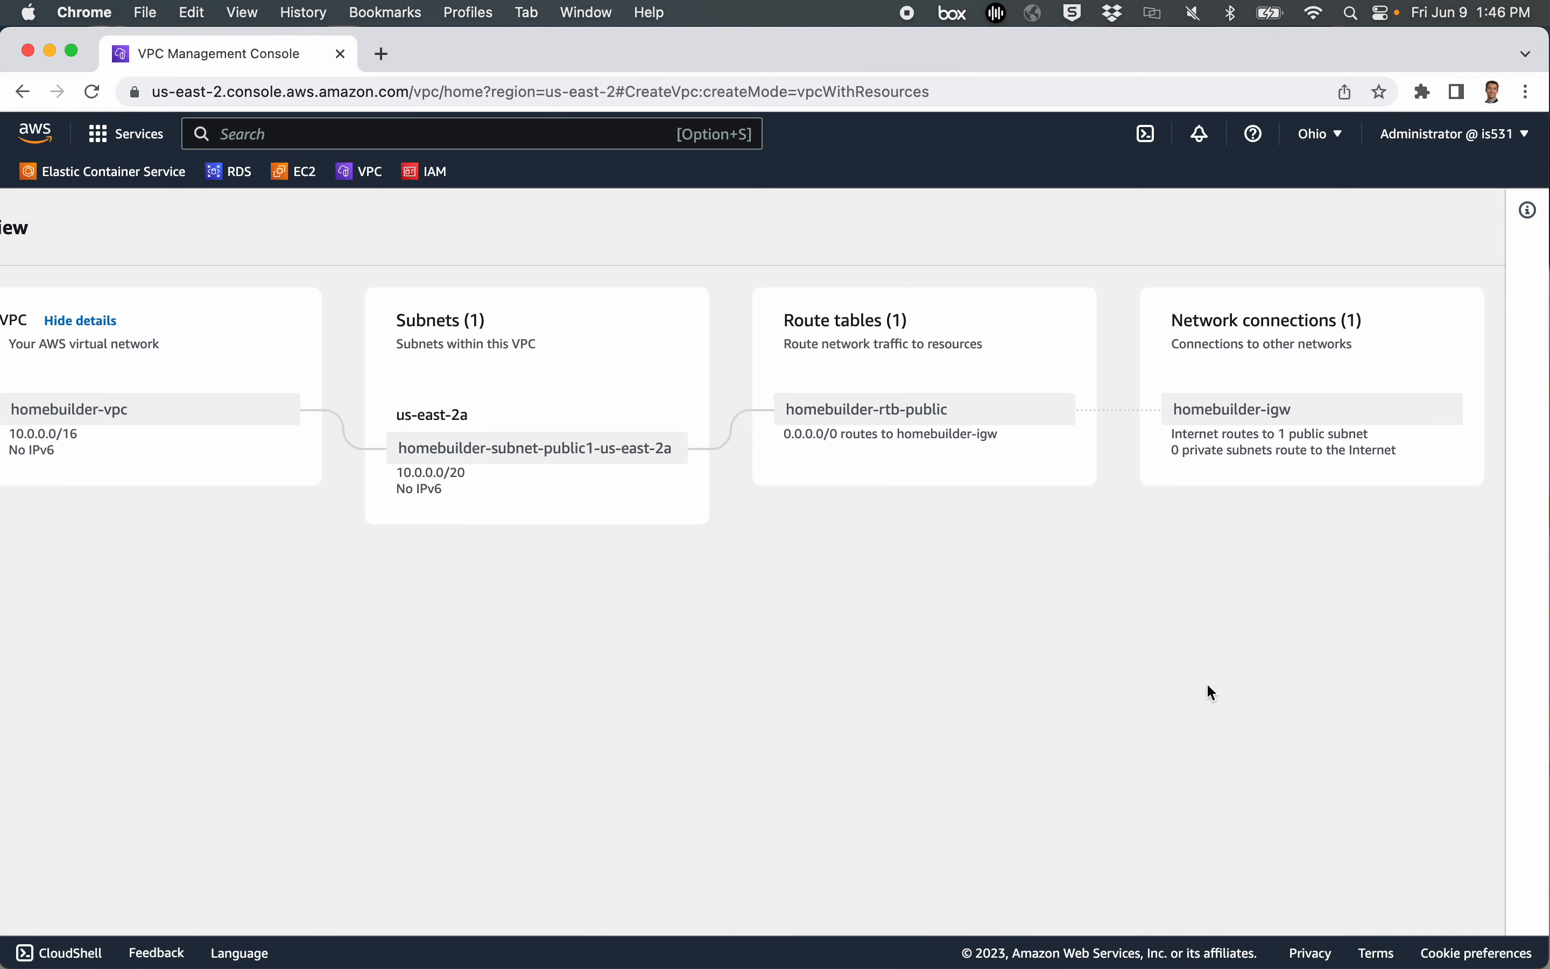
scroll(1207, 685, "left", 3)
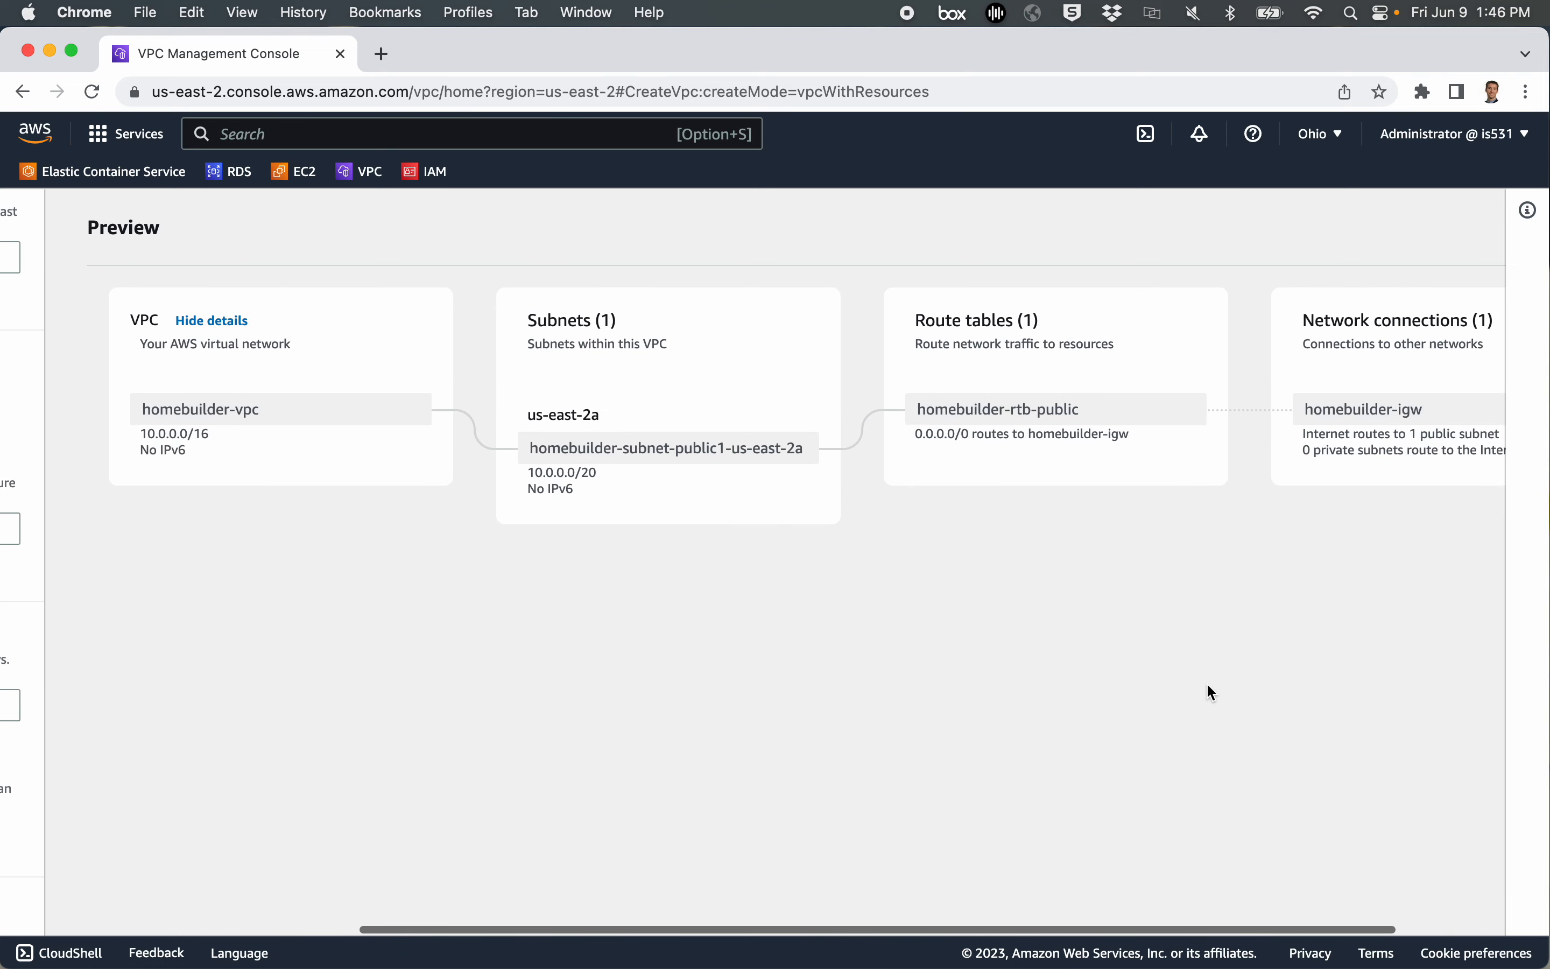
scroll(1206, 682, "right", 2)
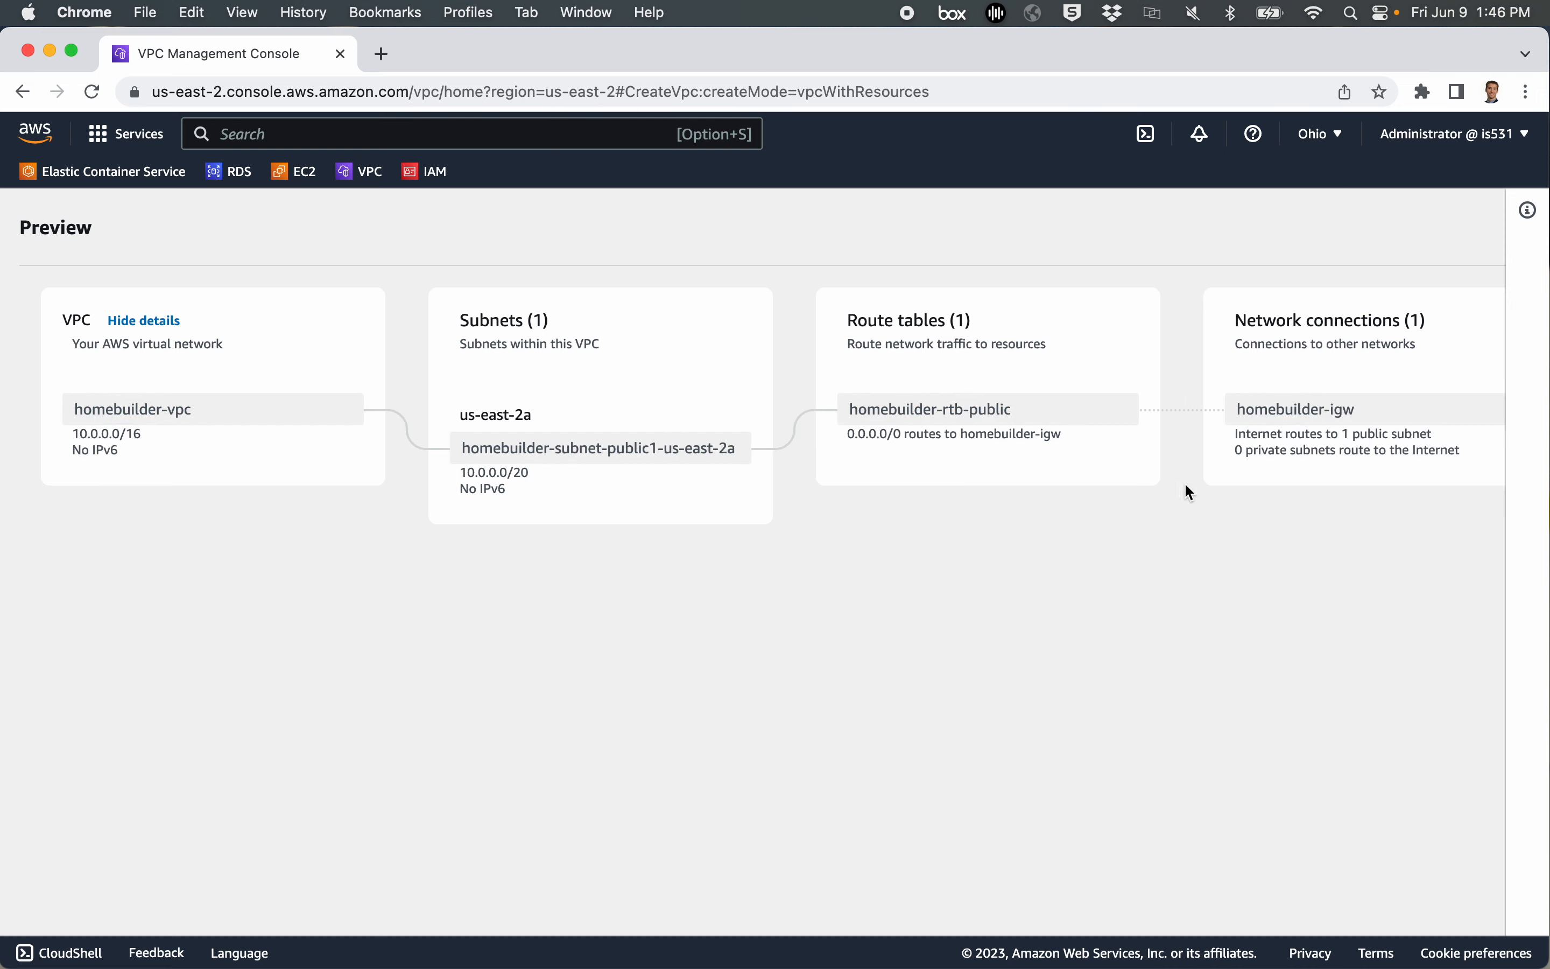
scroll(304, 692, "left", 10)
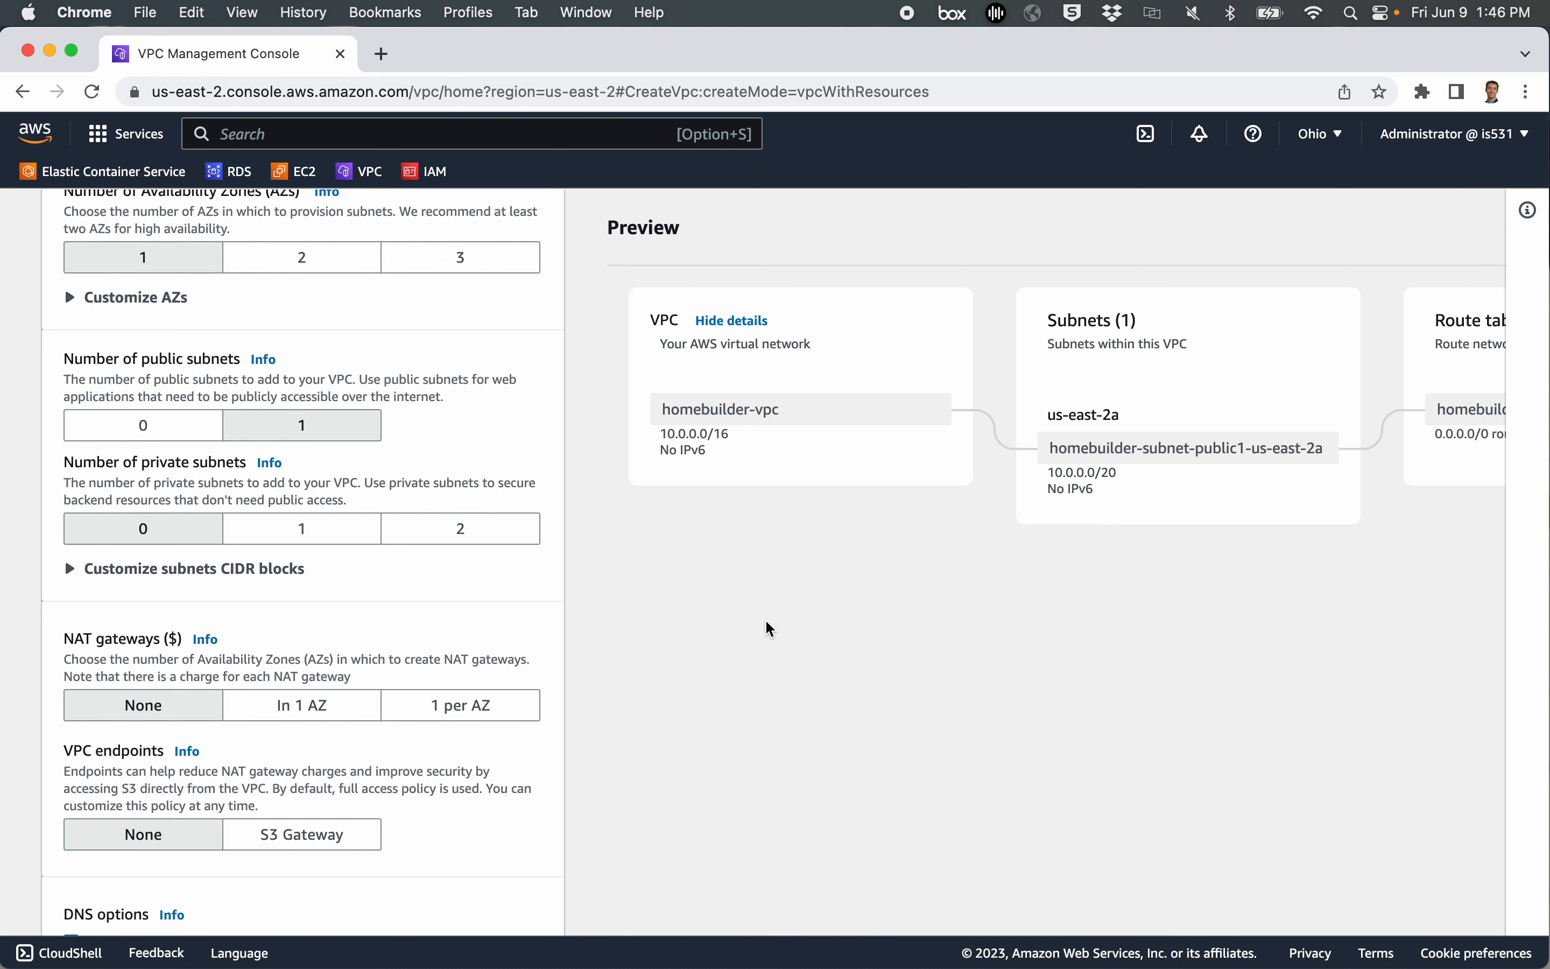
scroll(769, 628, "down", 3)
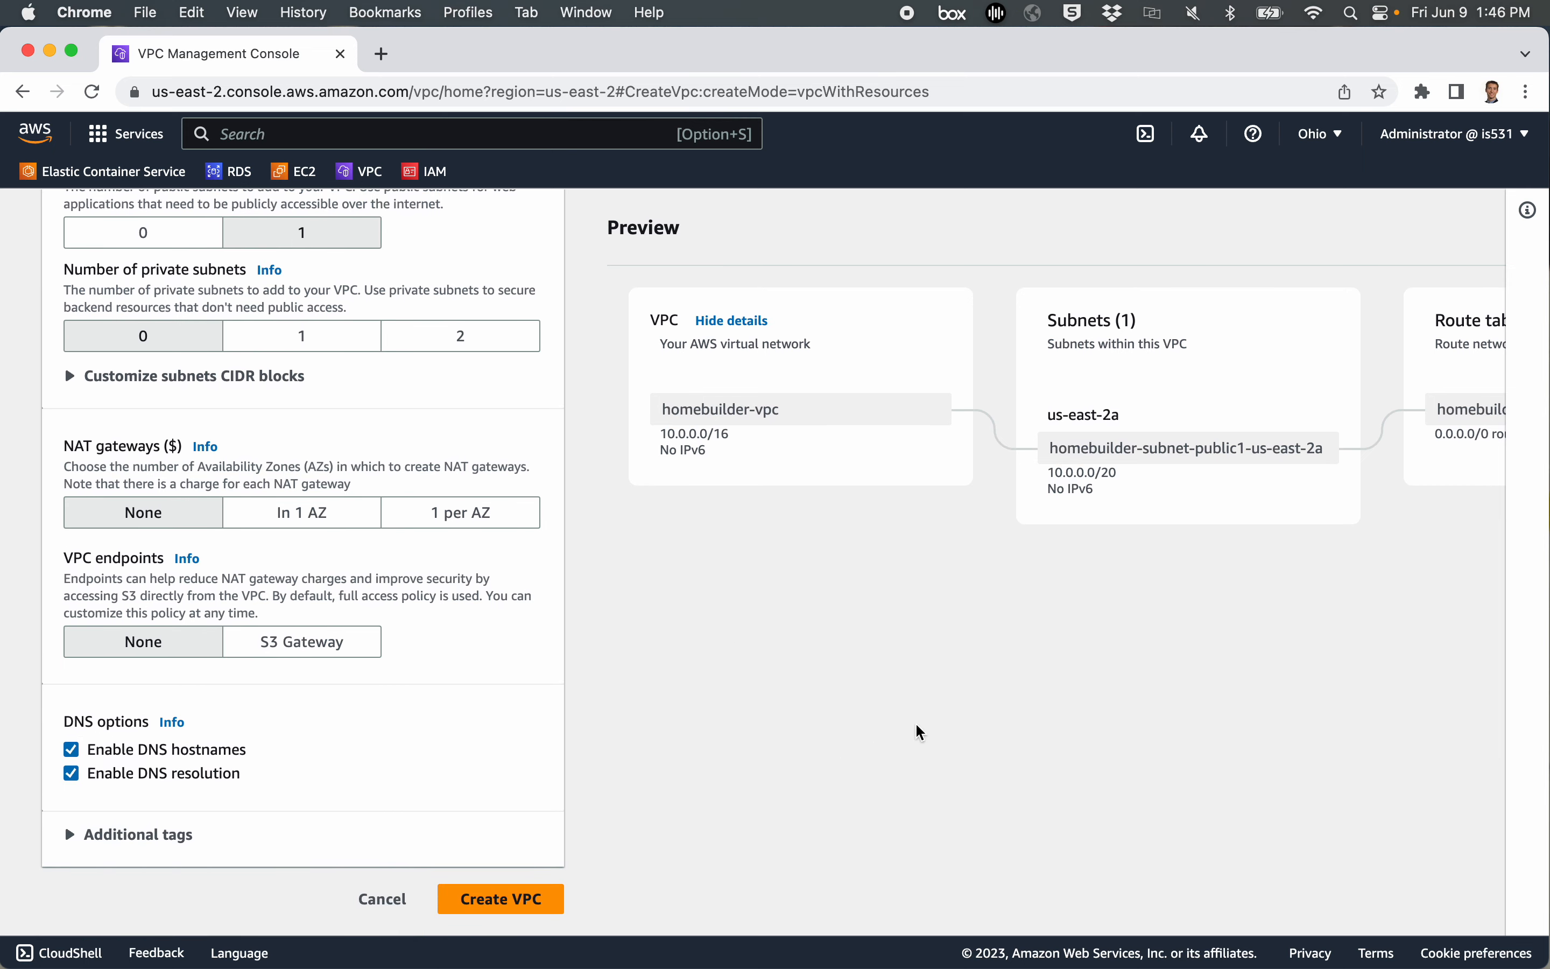
scroll(917, 726, "right", 10)
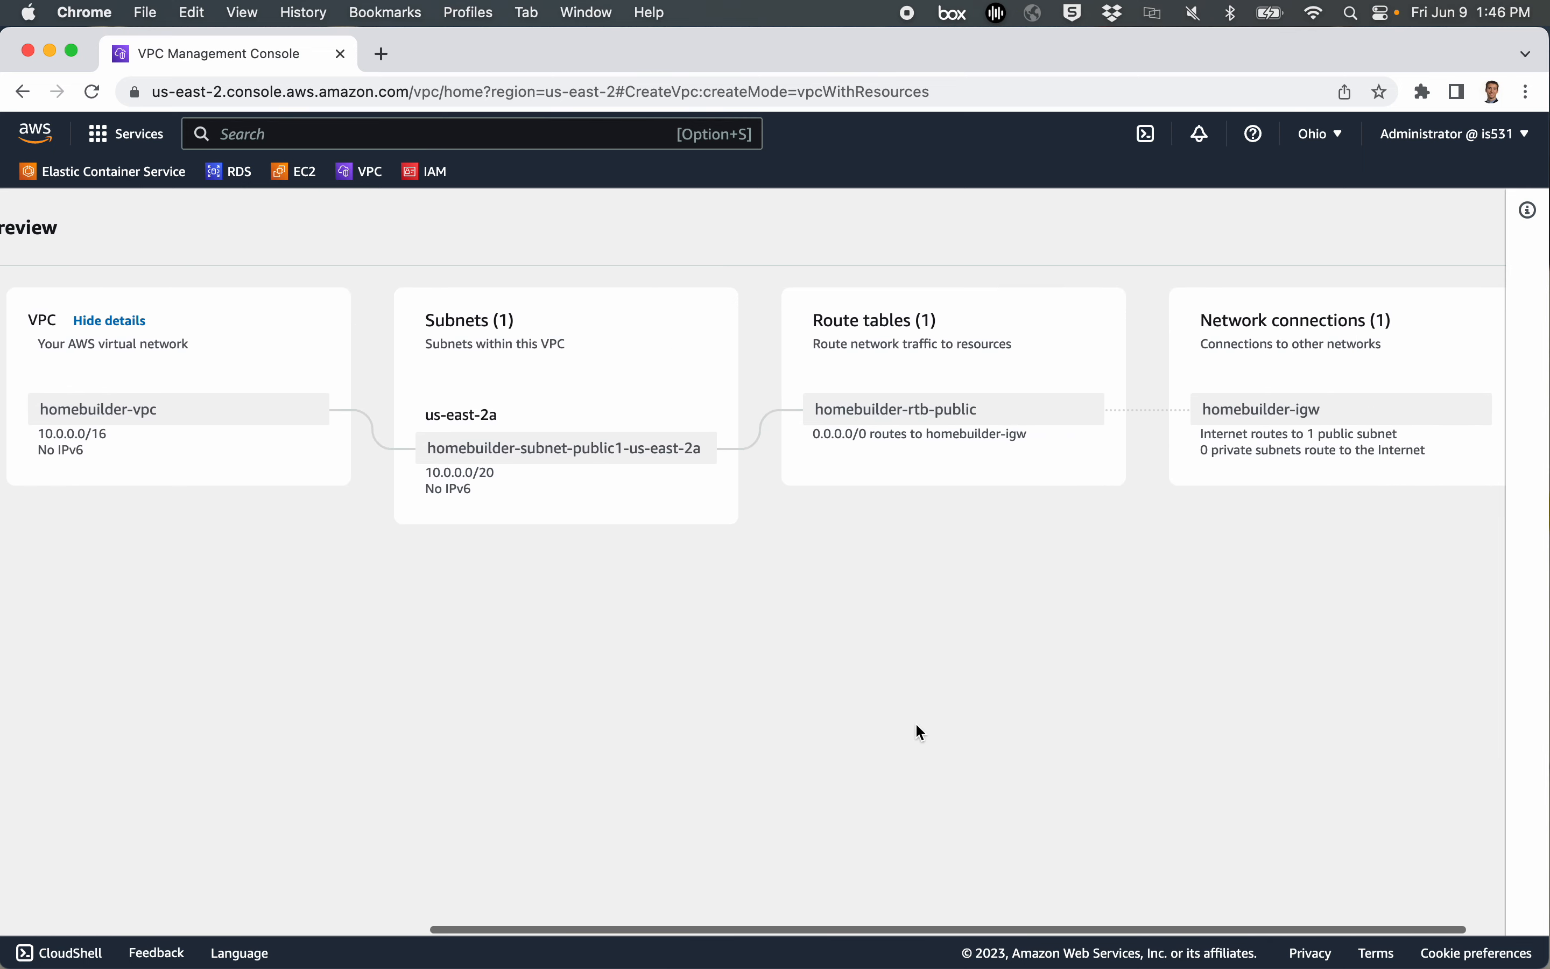
scroll(916, 723, "left", 10)
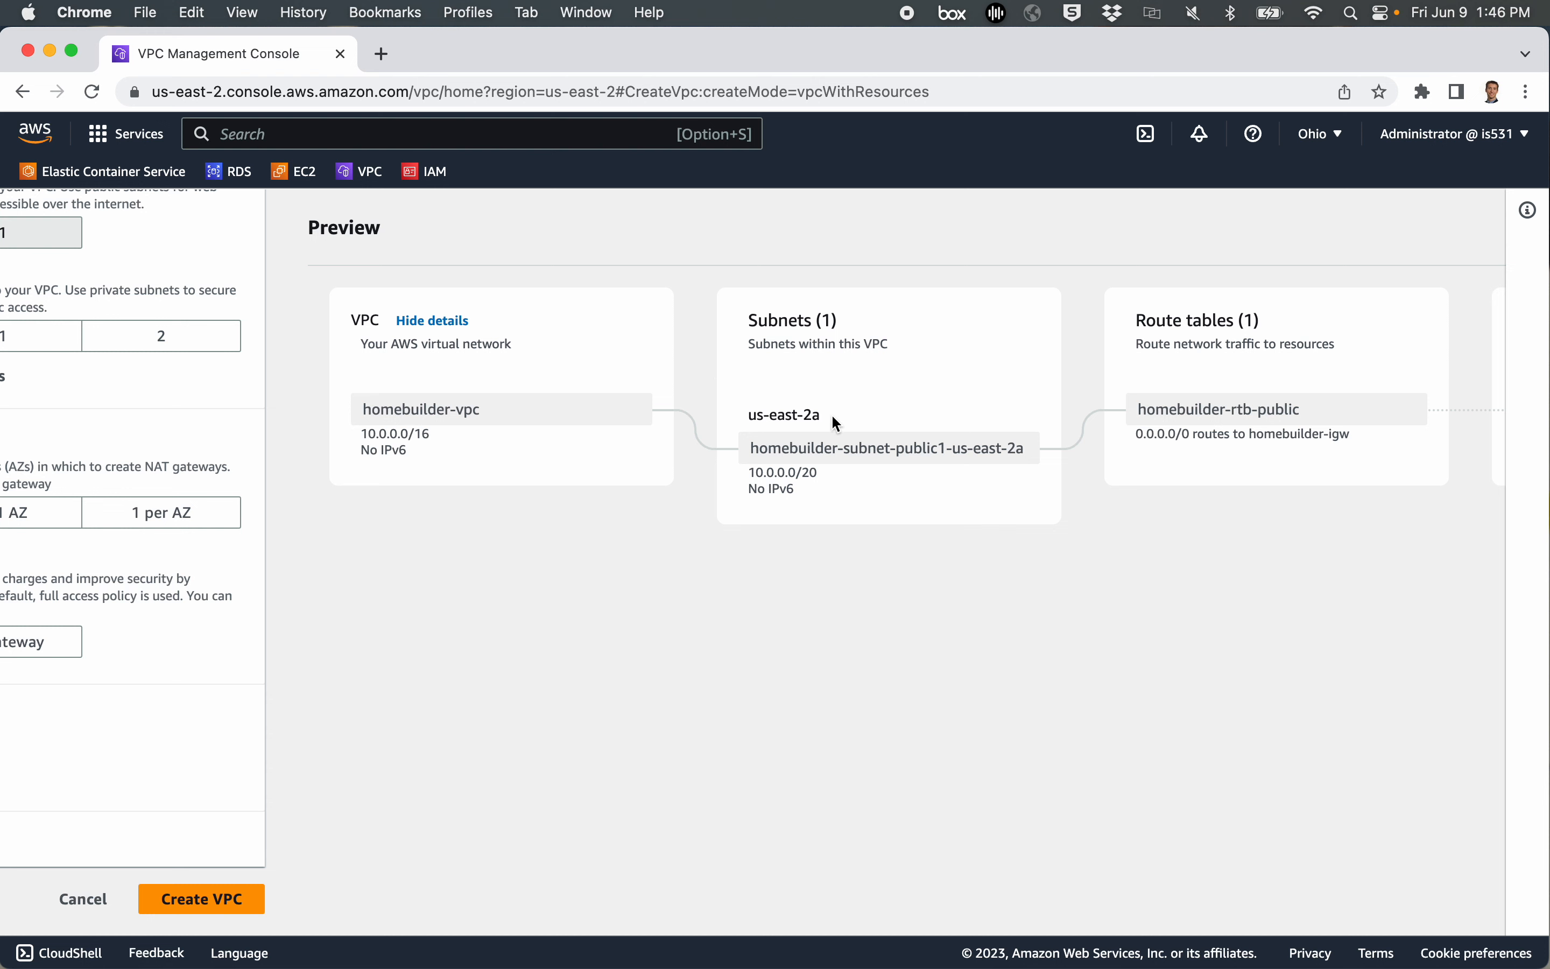
scroll(459, 629, "left", 2)
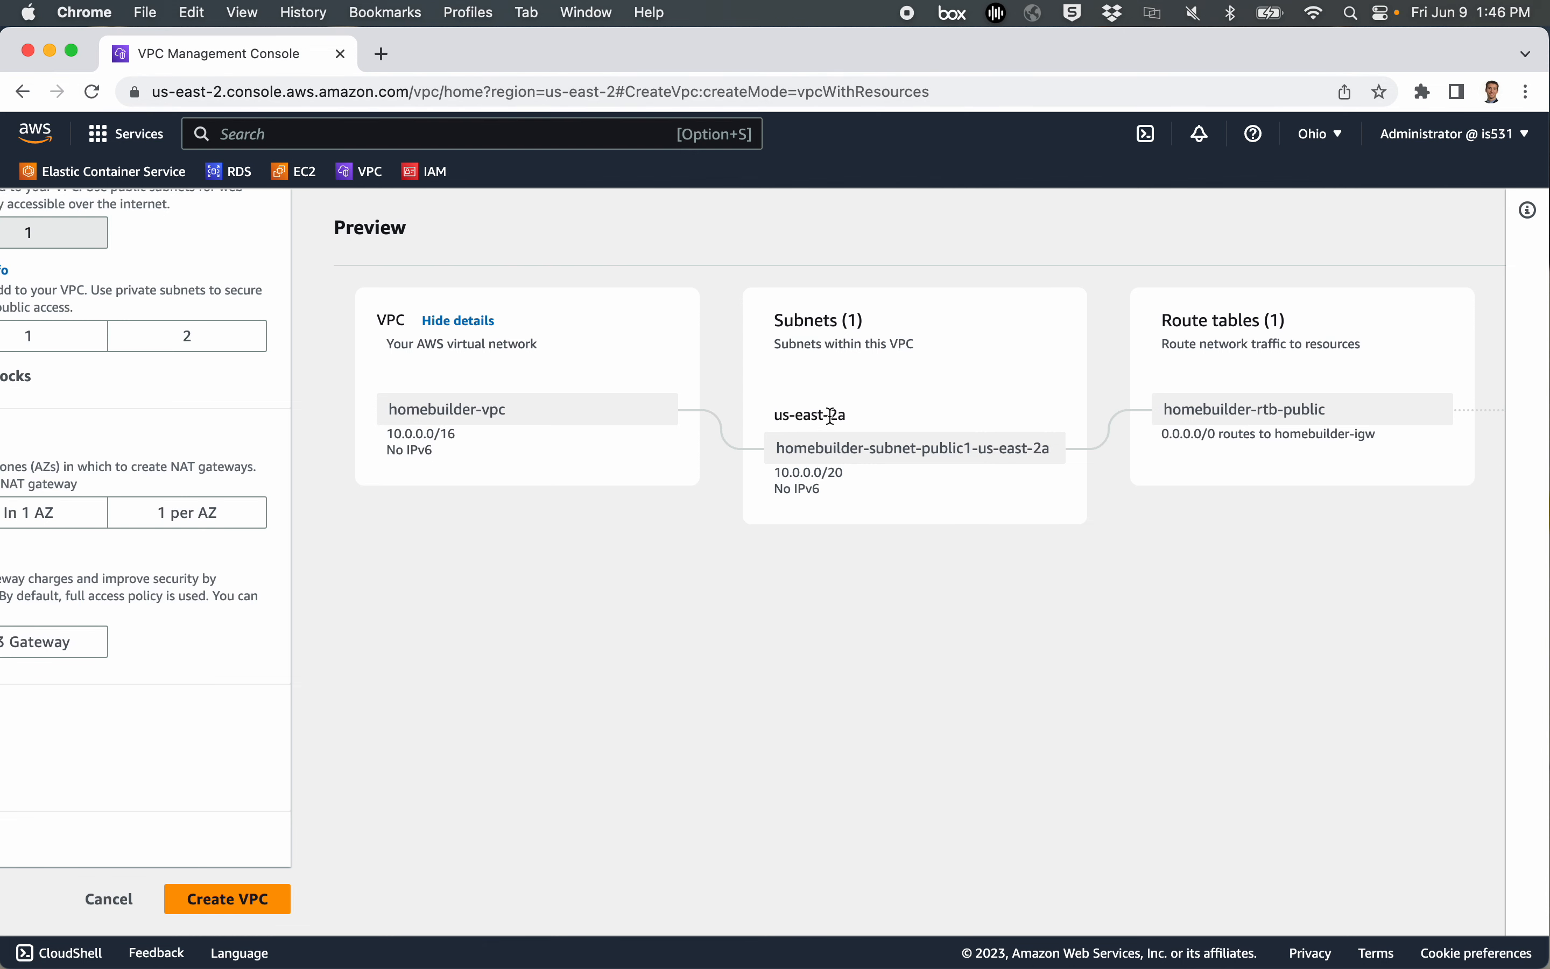
scroll(257, 583, "left", 10)
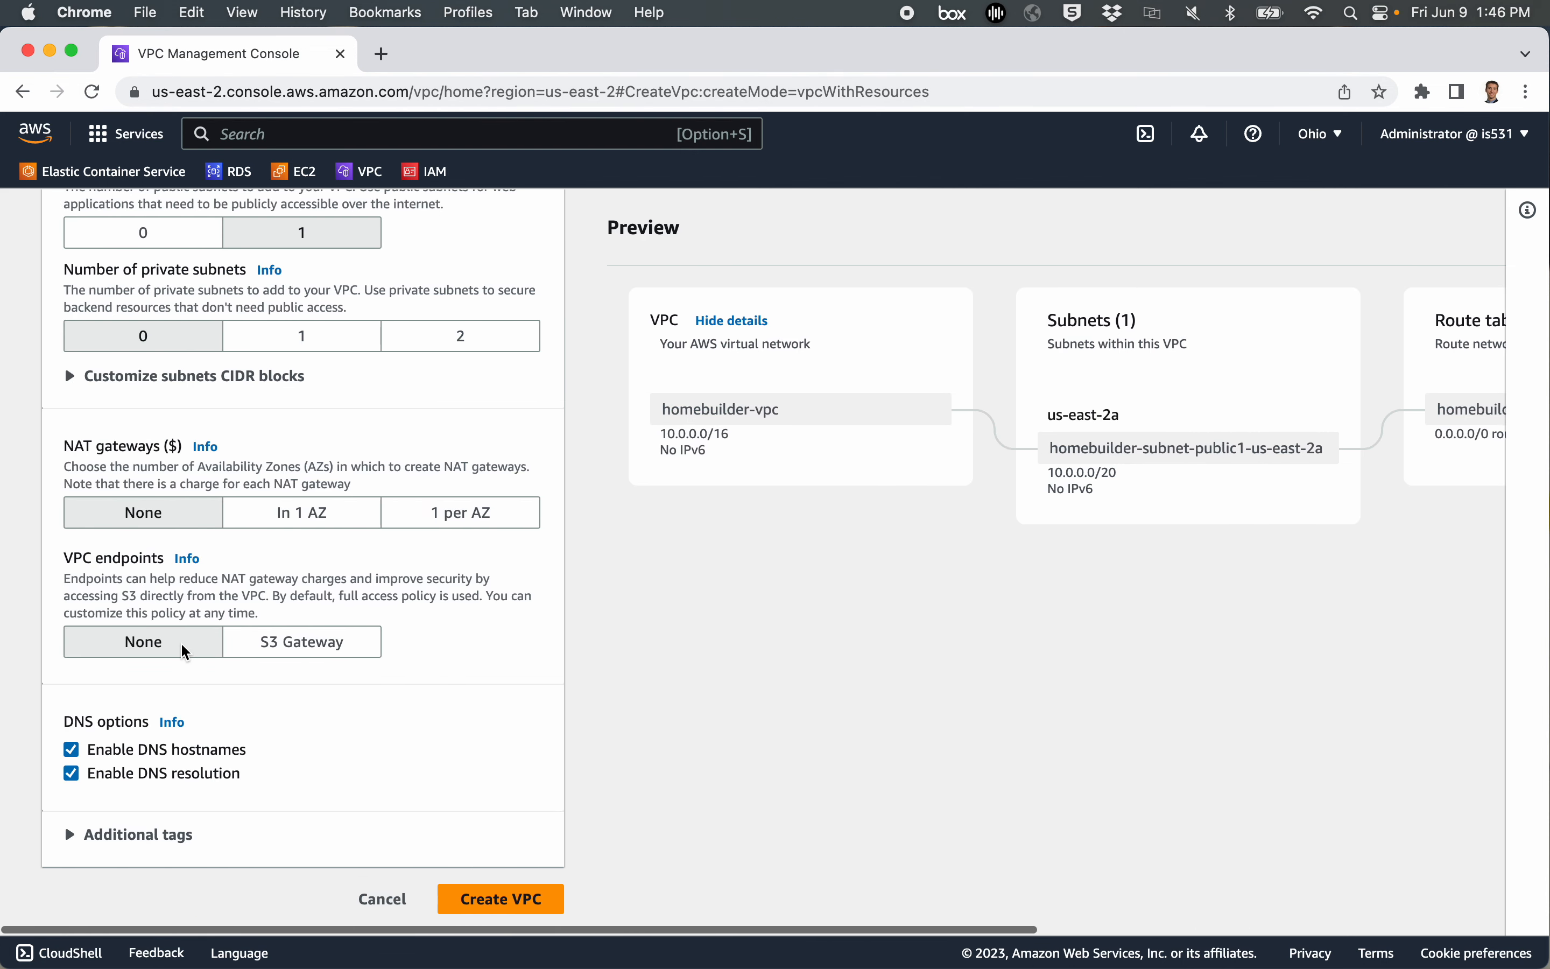
Expand the Availability Zone customization and examine the choices for the first availability zone
scroll(246, 626, "up", 5)
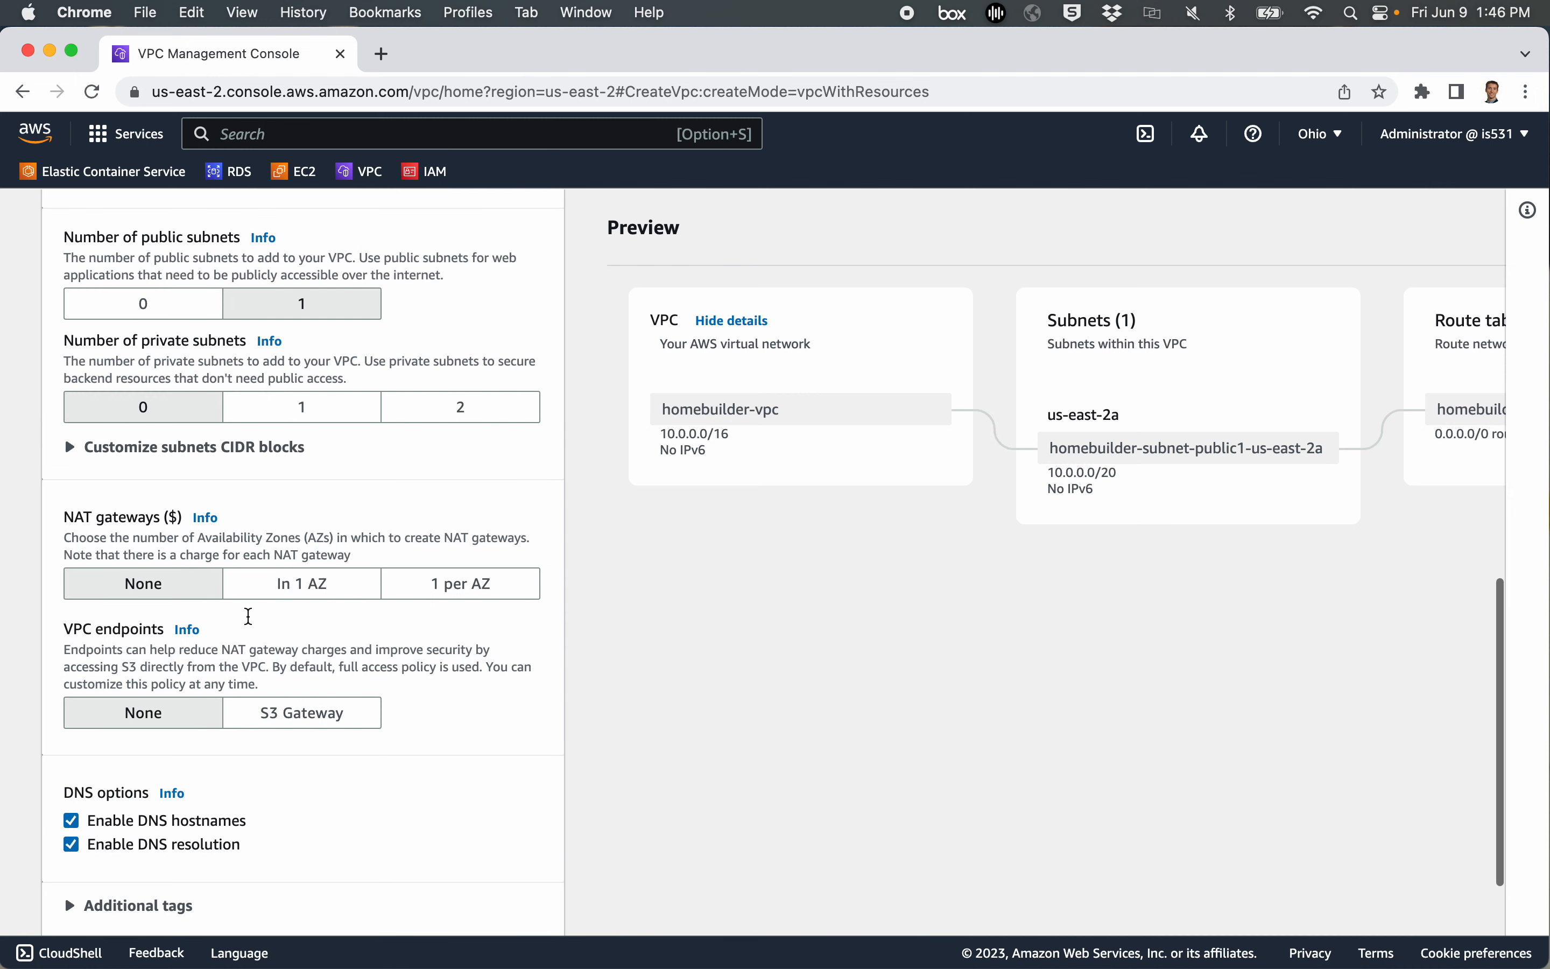
scroll(251, 625, "down", 1)
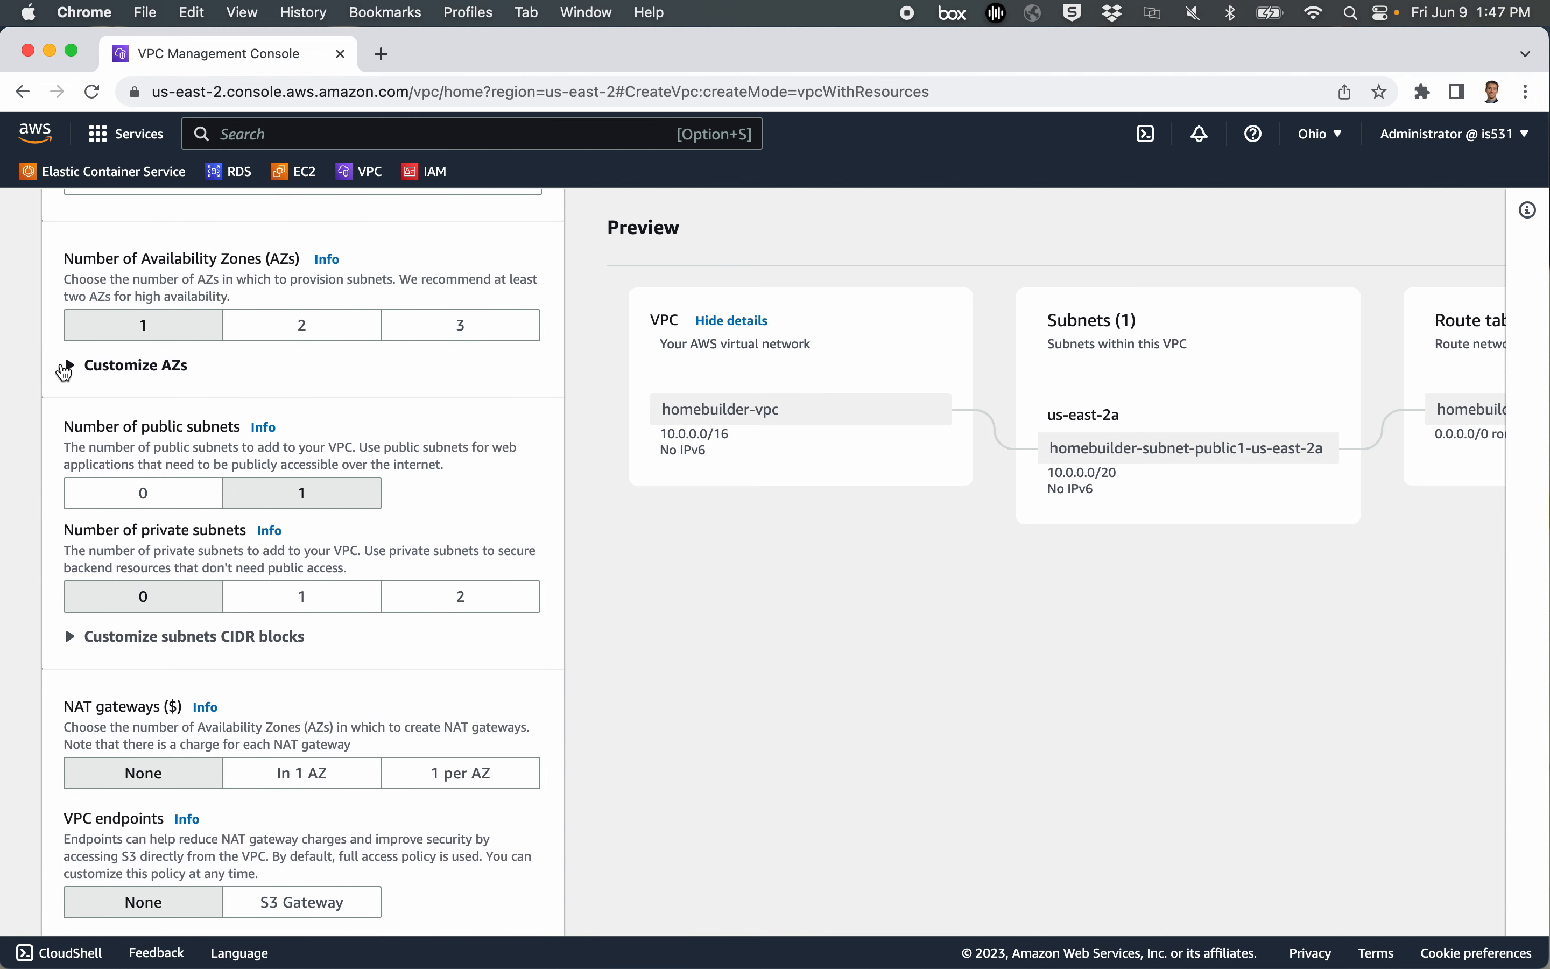
left_click(74, 368)
left_click(131, 431)
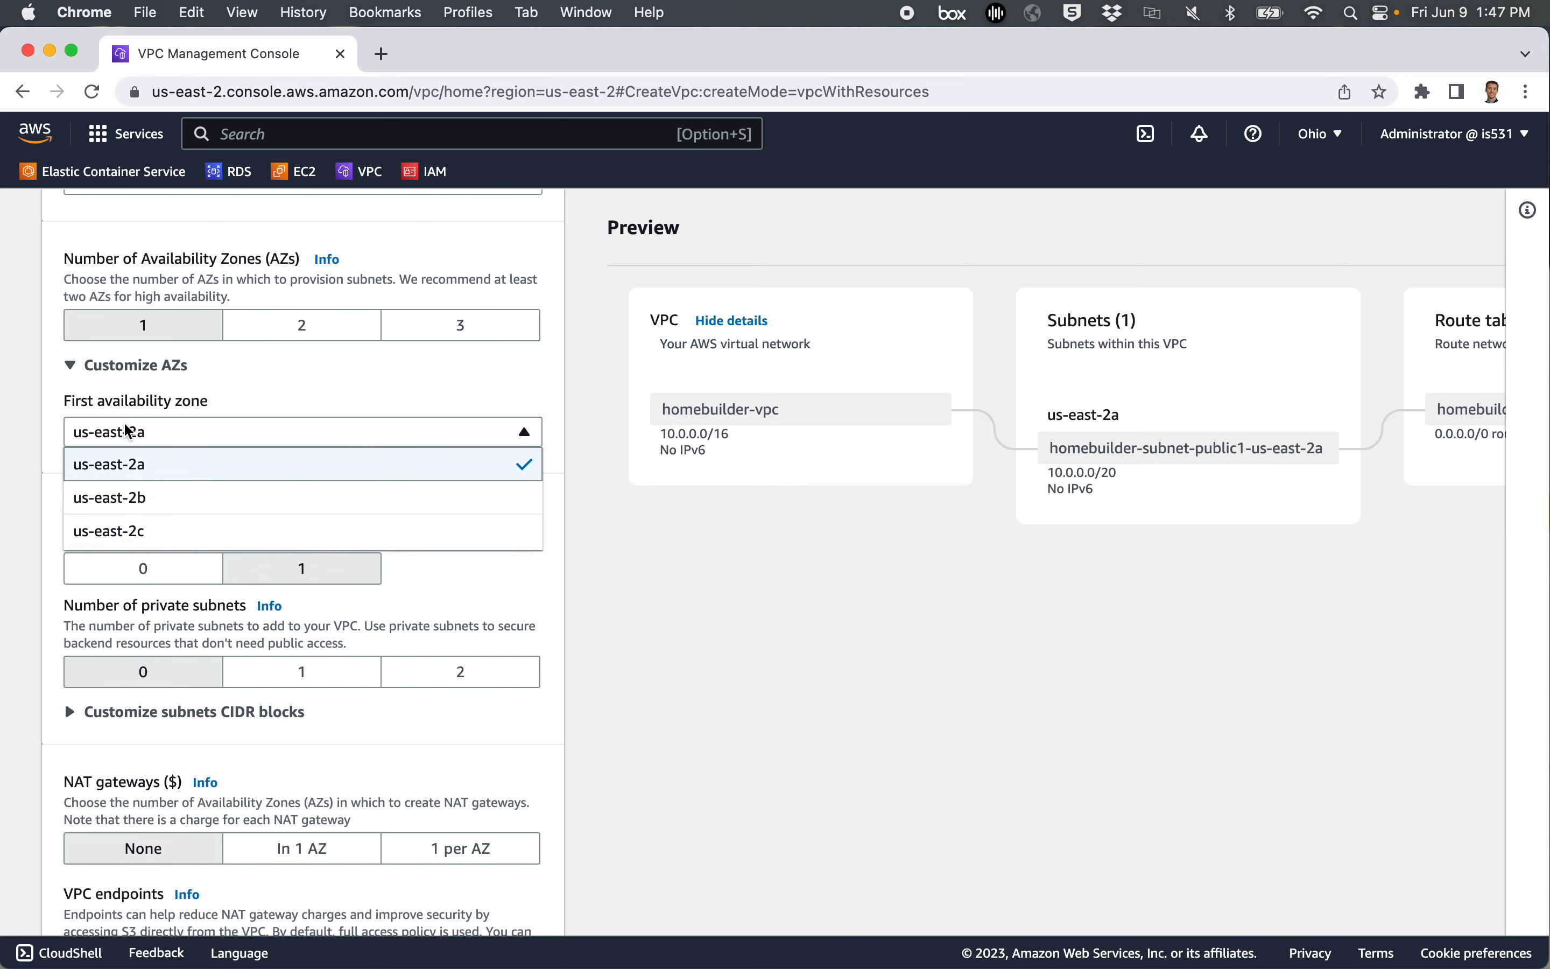
left_click(57, 394)
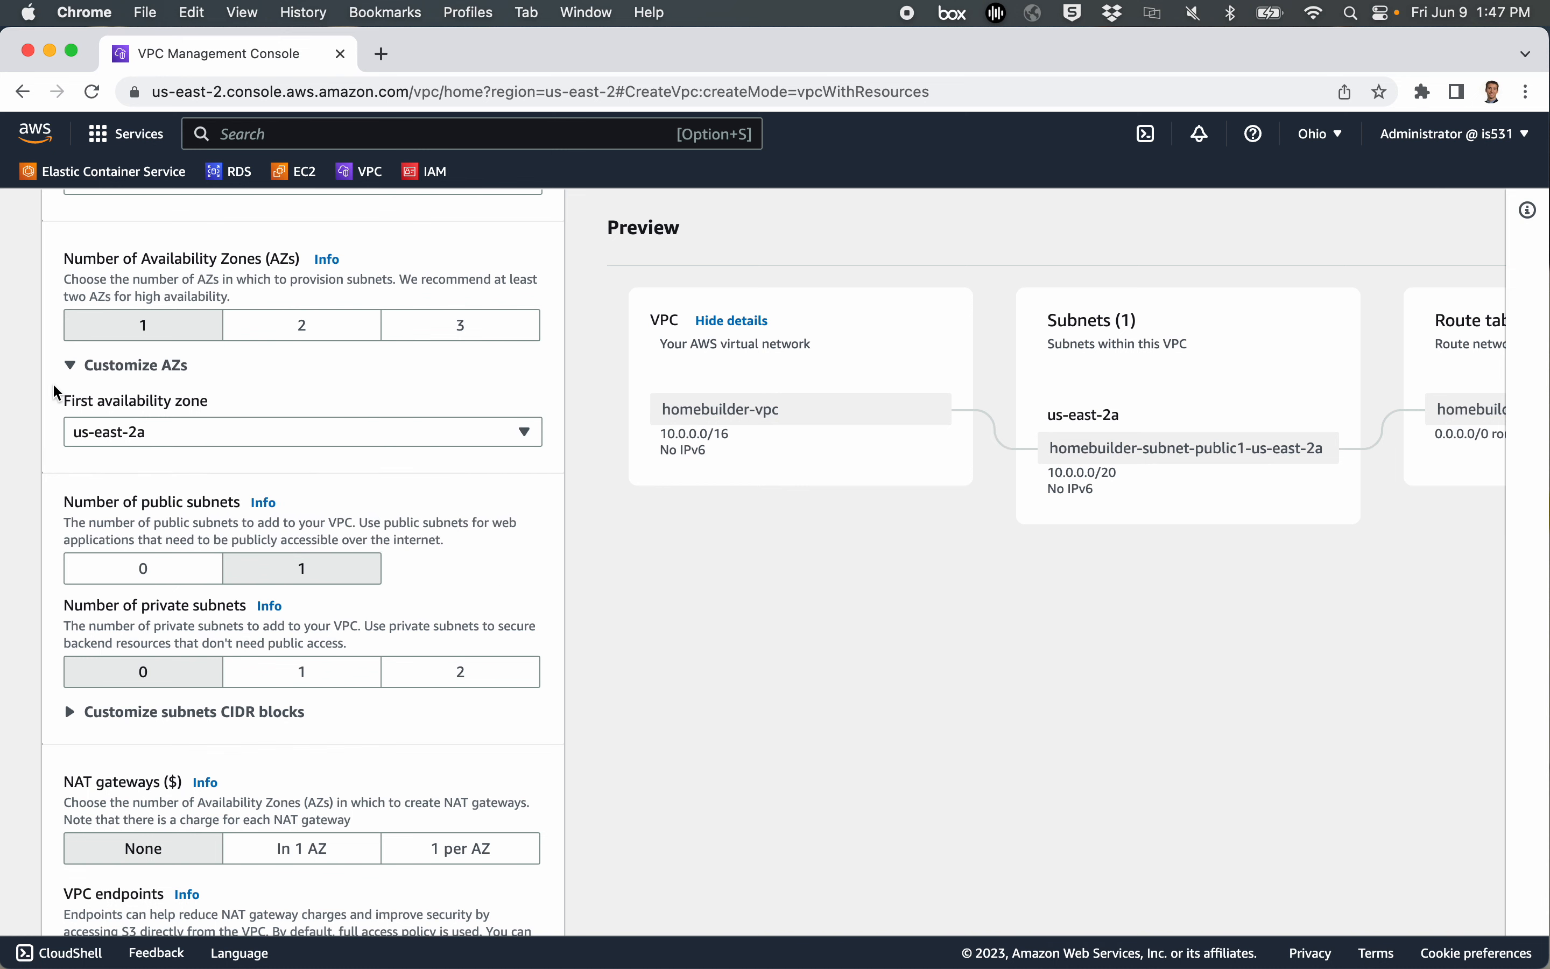
Examine the public subnet's CIDR block customization, and collapse both the CIDR block and Availability Zone customization sections
scroll(236, 492, "down", 3)
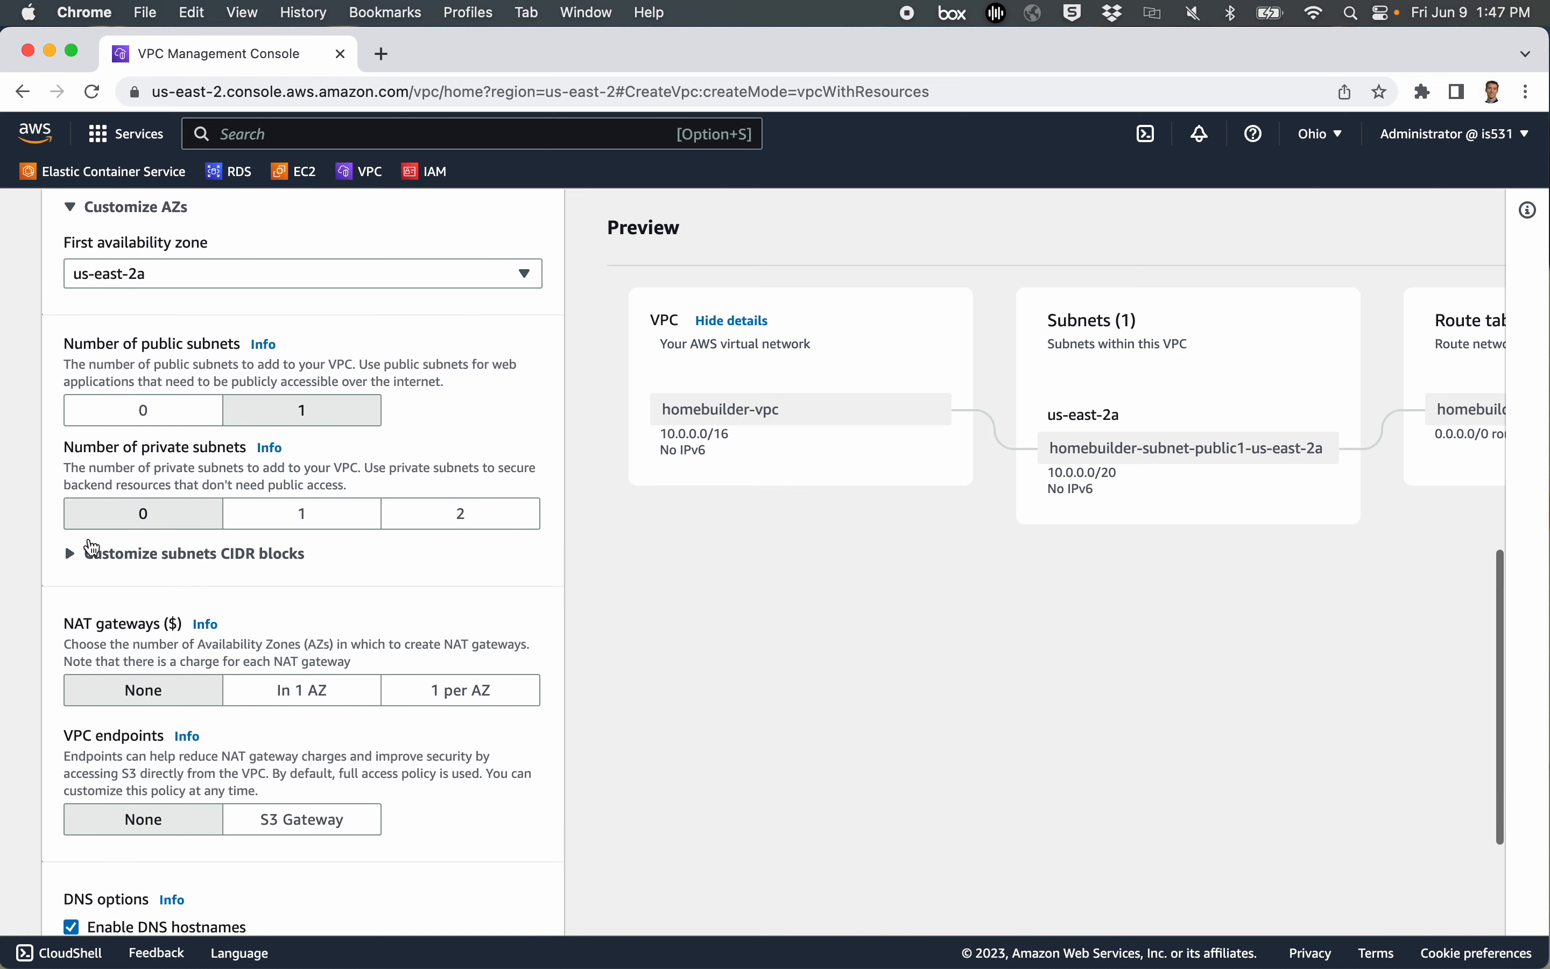
left_click(71, 555)
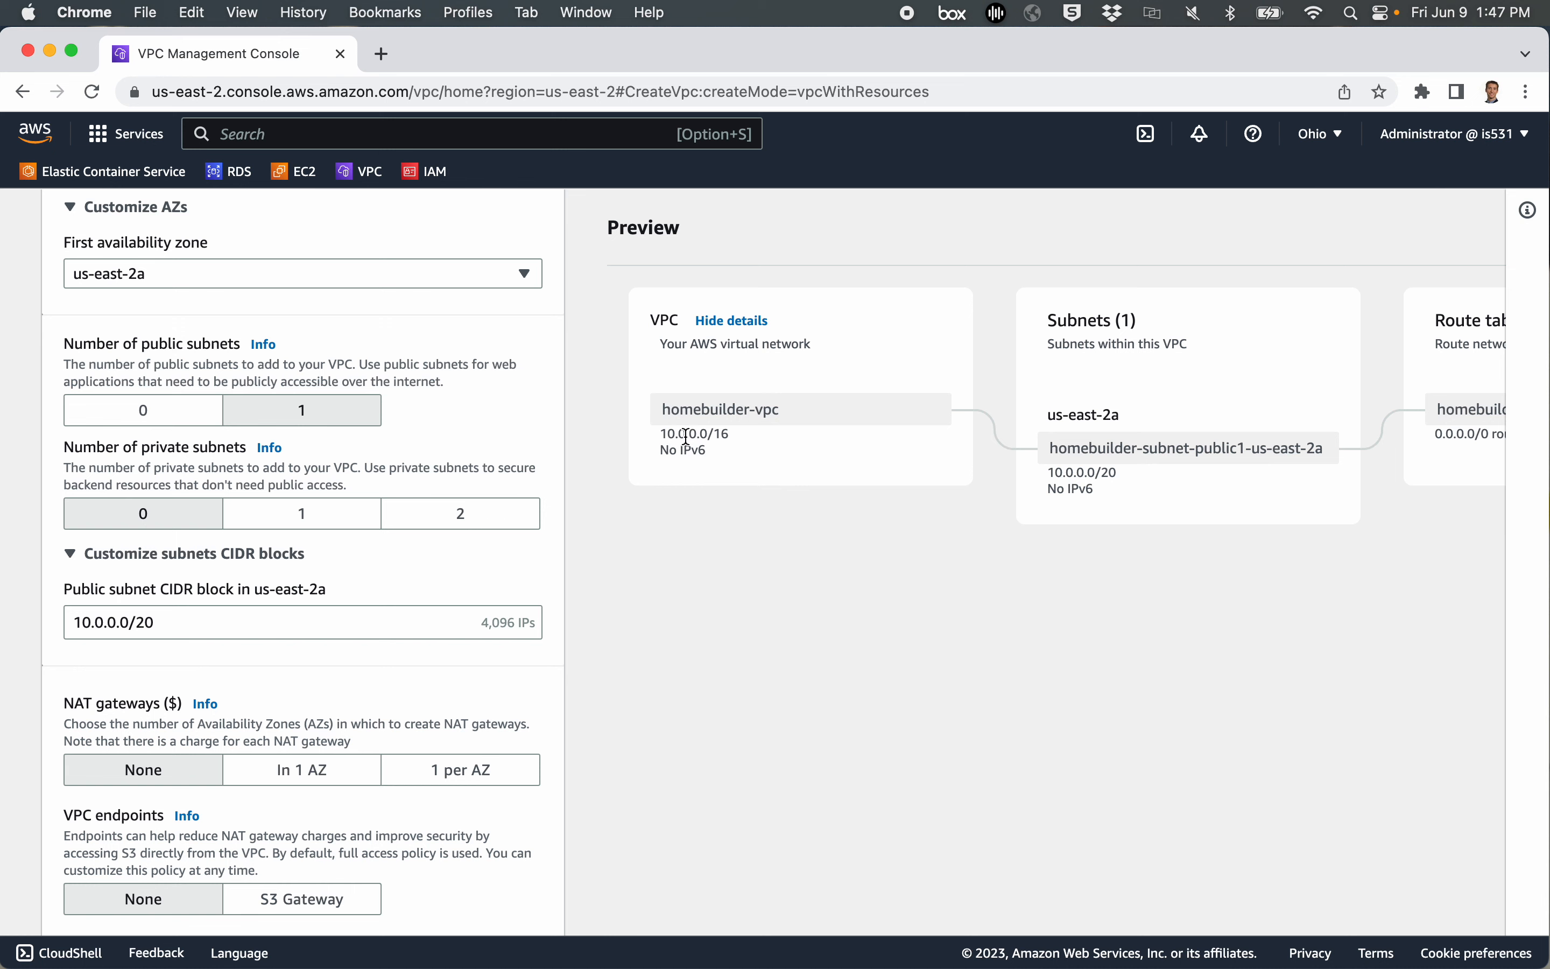
left_click(94, 555)
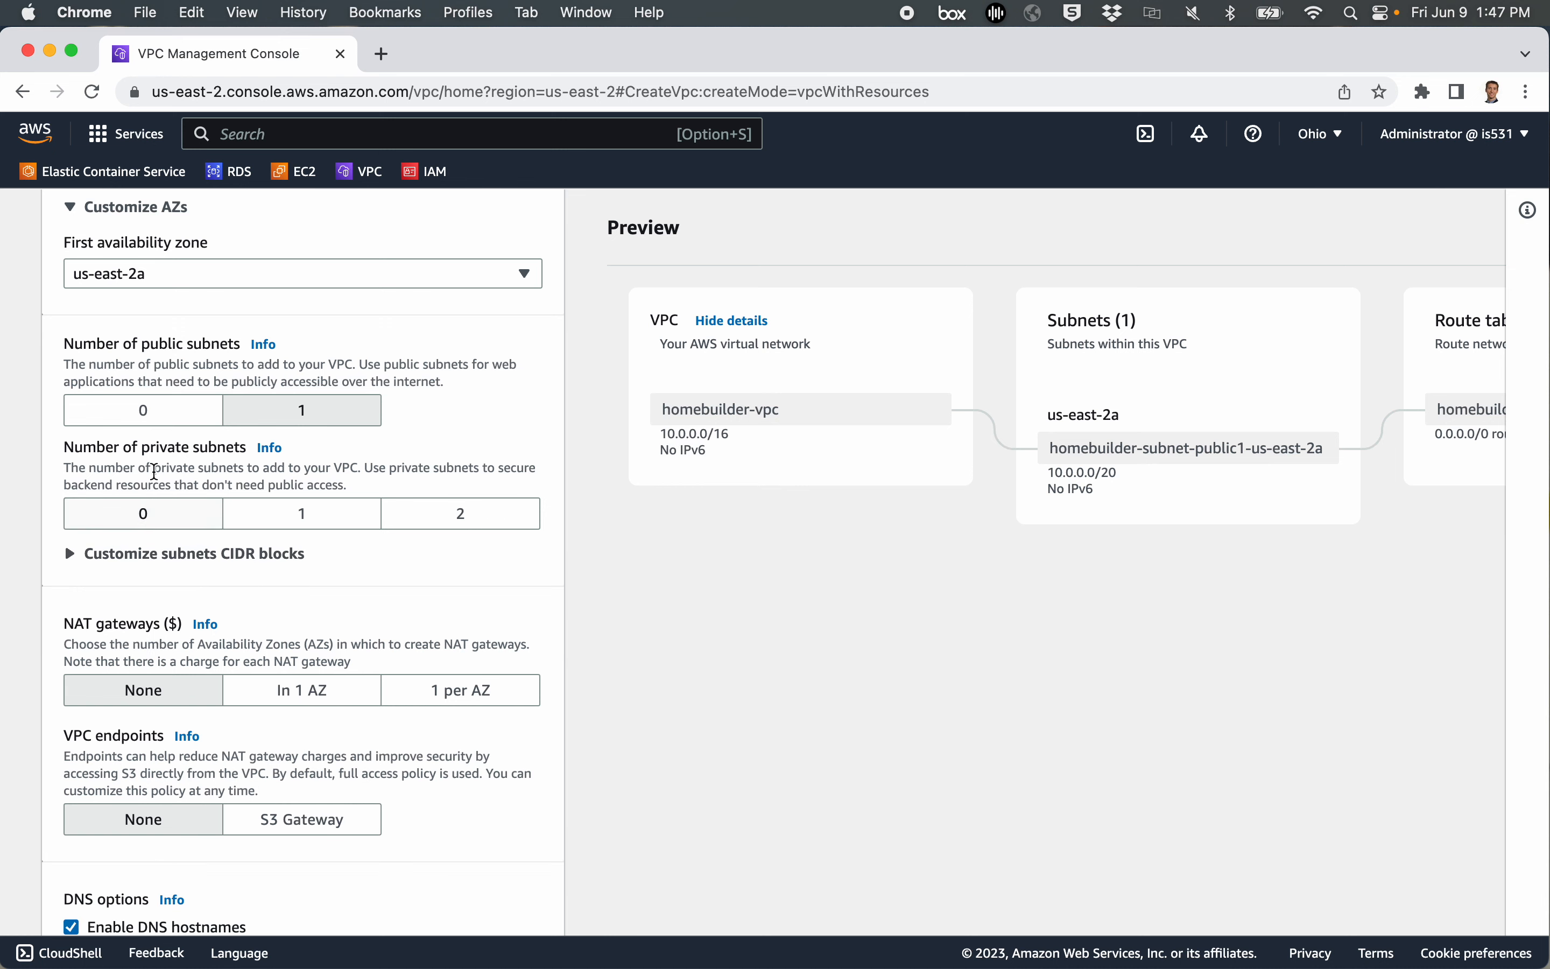
scroll(102, 317, "up", 2)
left_click(80, 296)
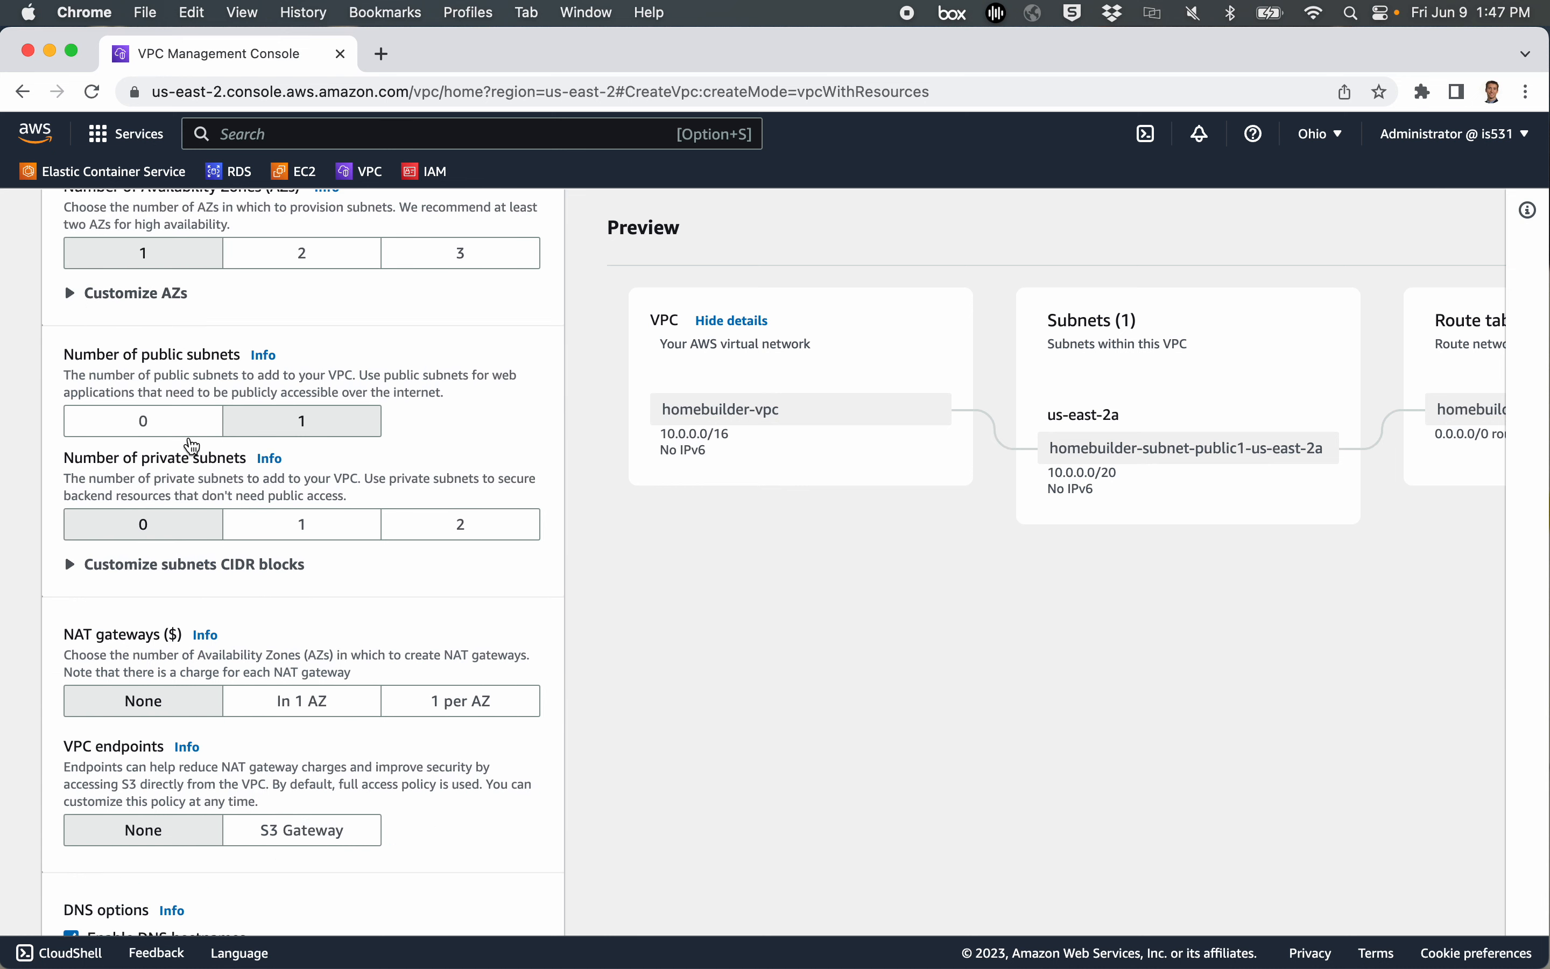
Create the VPC with the configured resources and open its details page
scroll(192, 462, "down", 3)
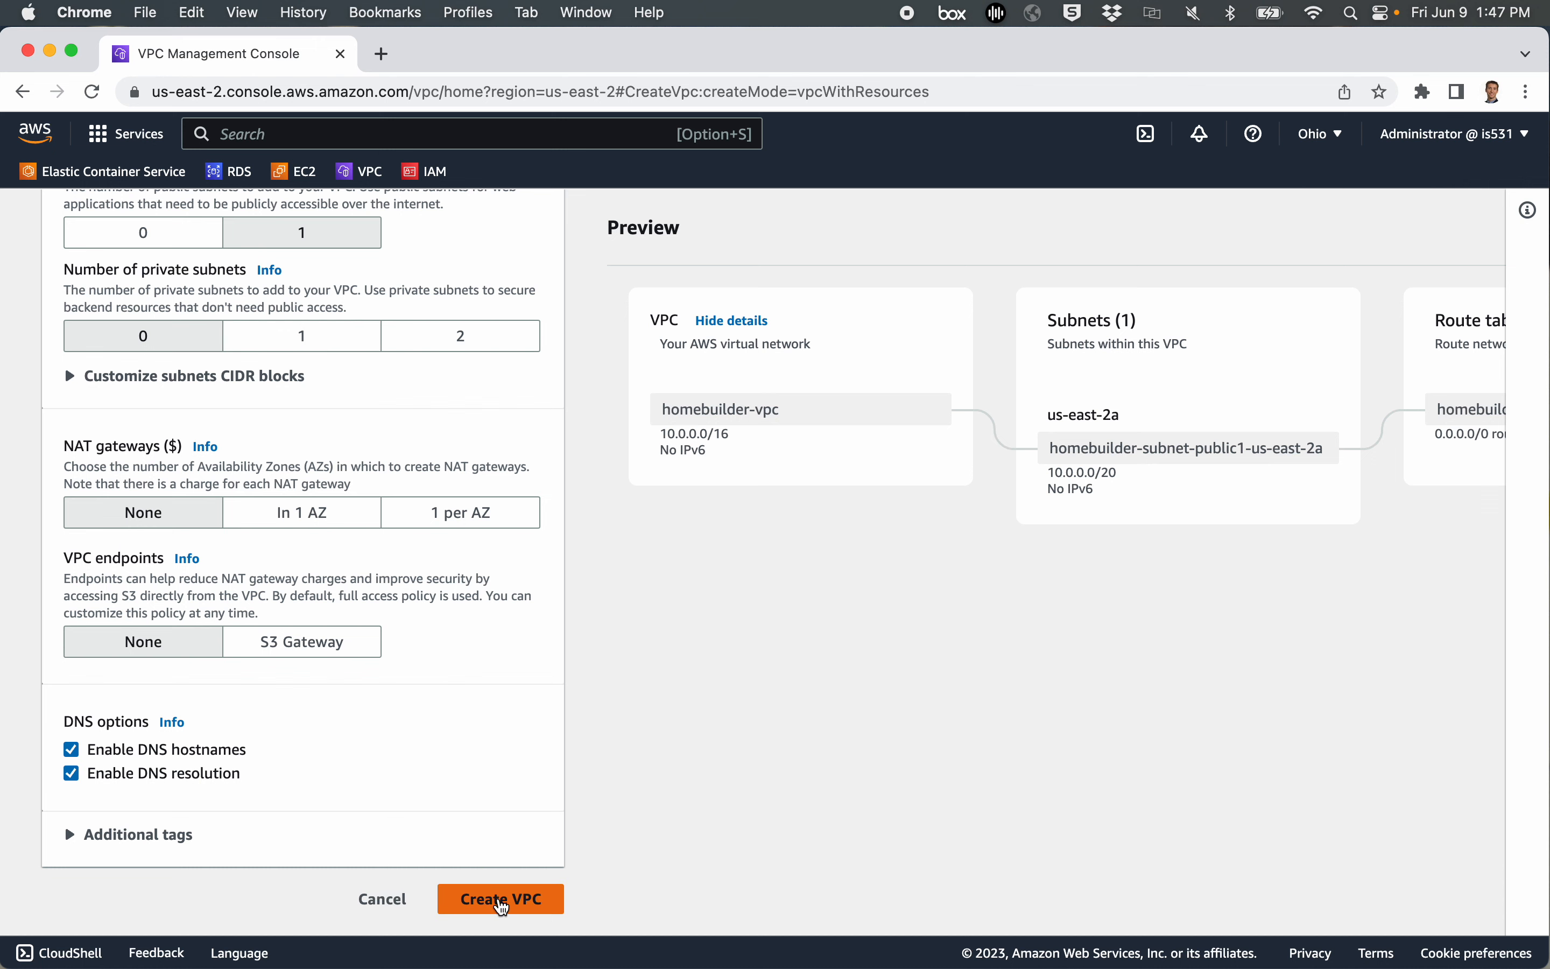
left_click(502, 903)
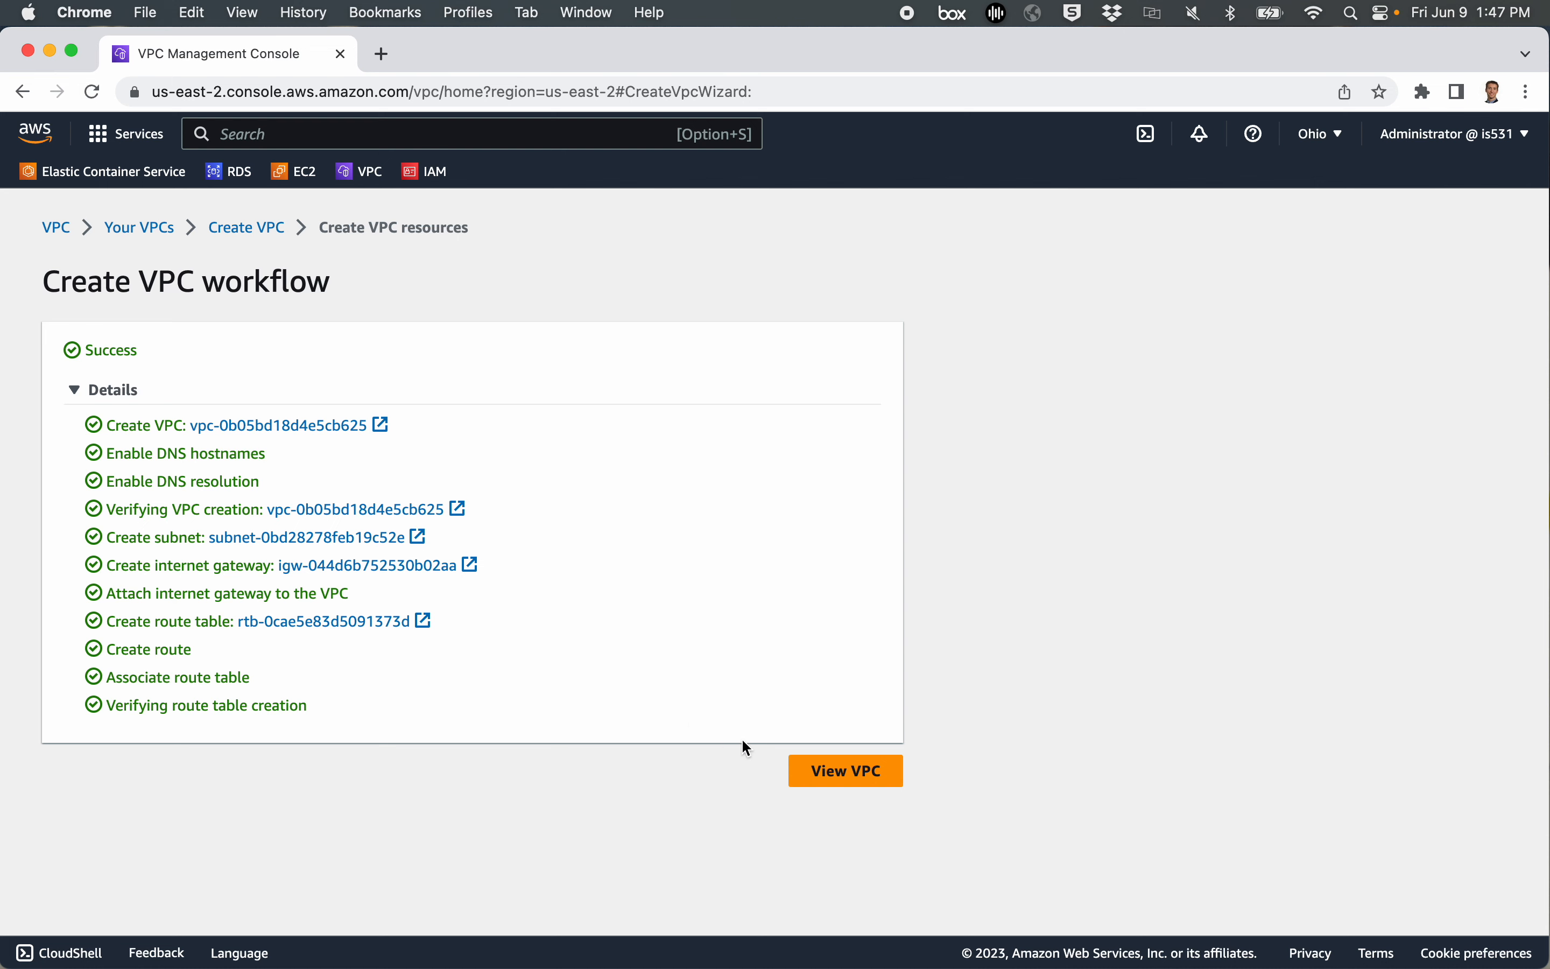
left_click(843, 766)
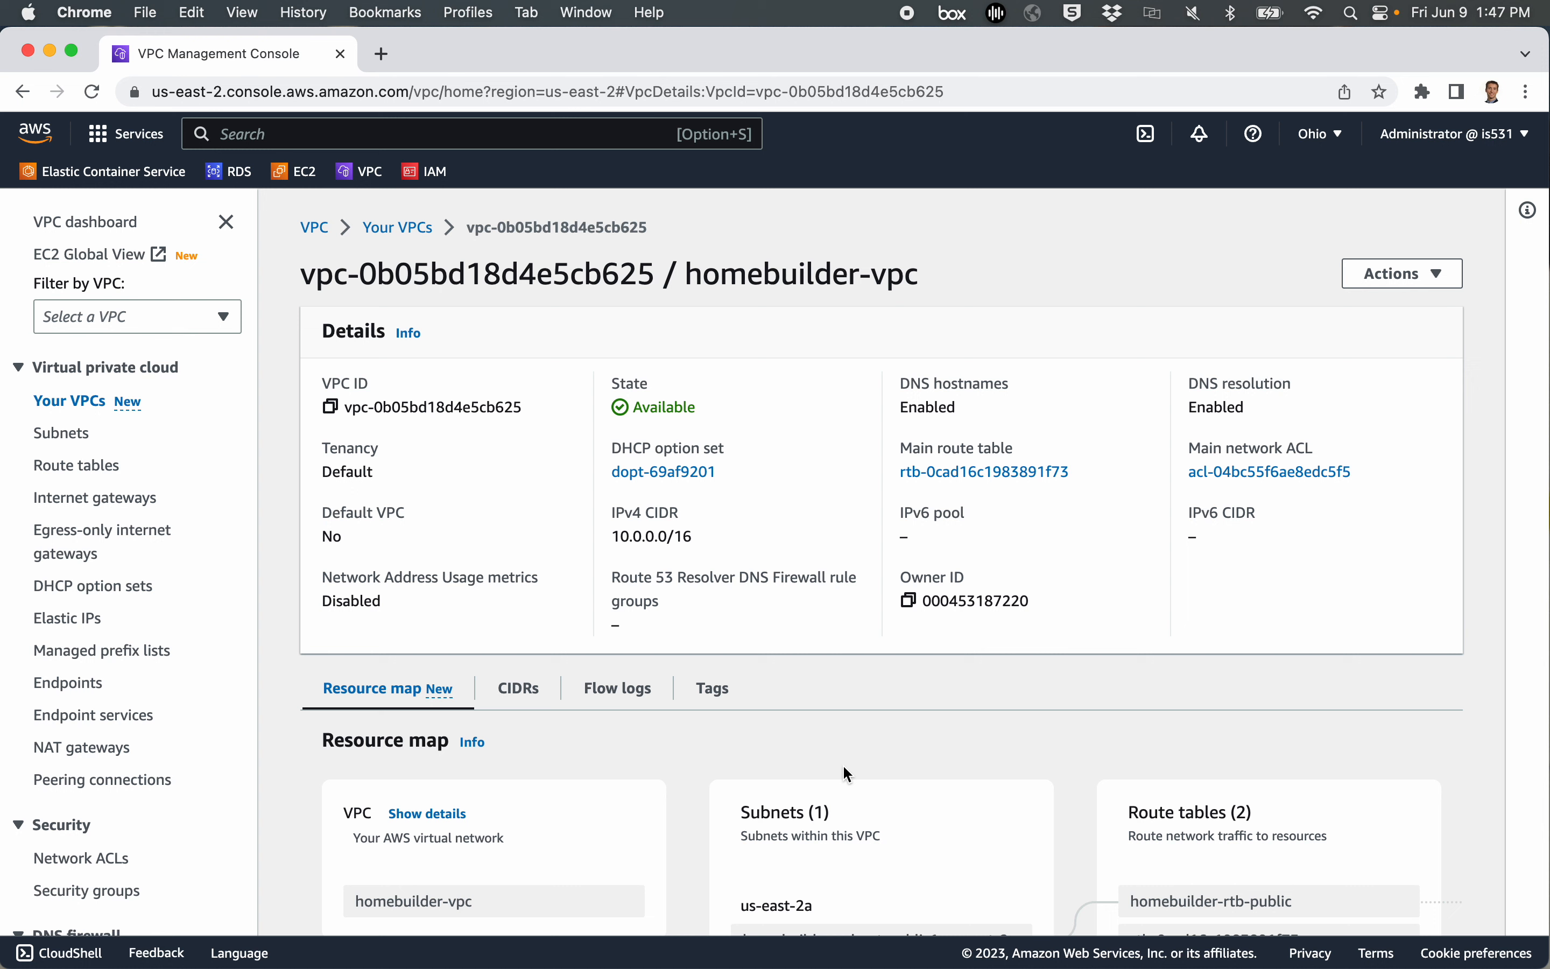
Start launching a new EC2 instance from the EC2 dashboard and name it homebuildersite
left_click(297, 186)
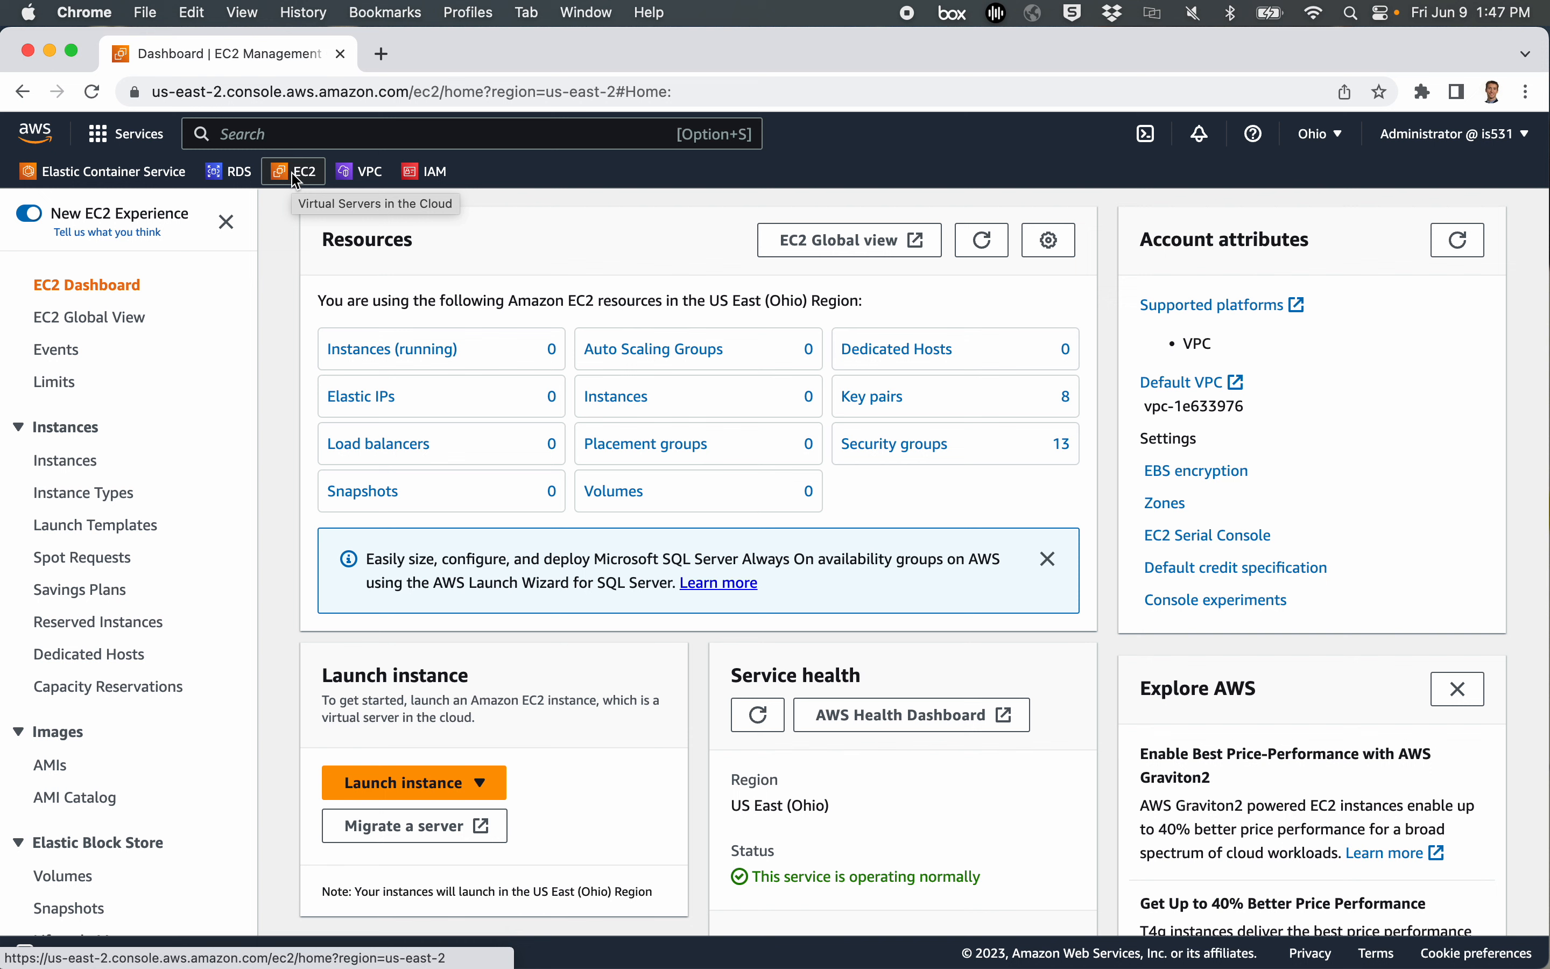
left_click(426, 783)
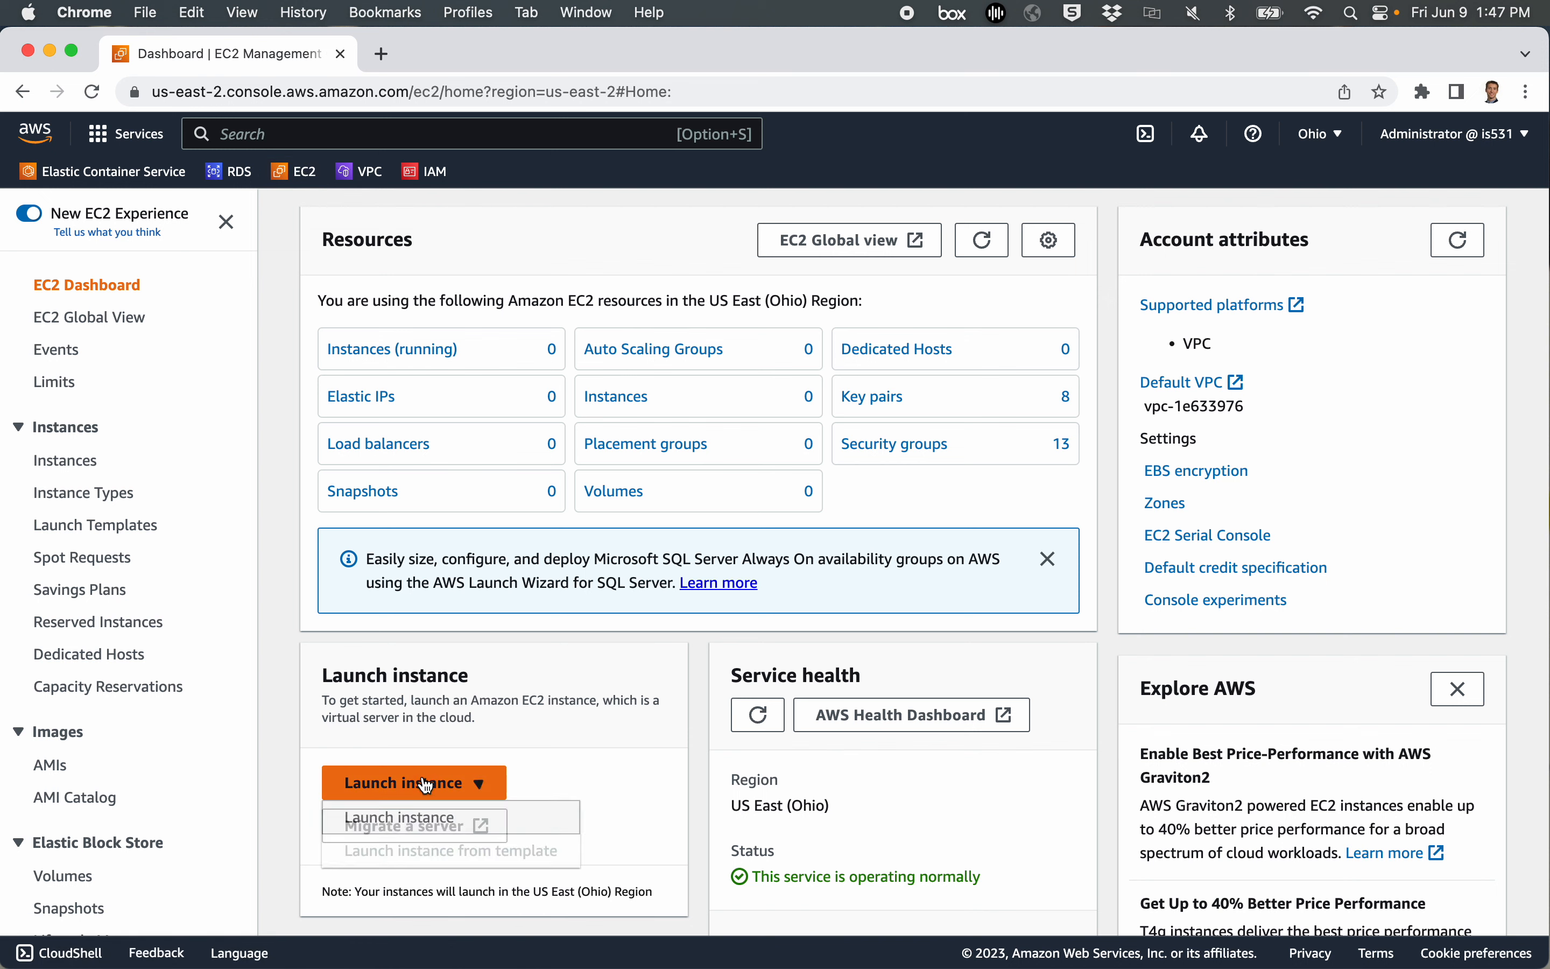
left_click(414, 819)
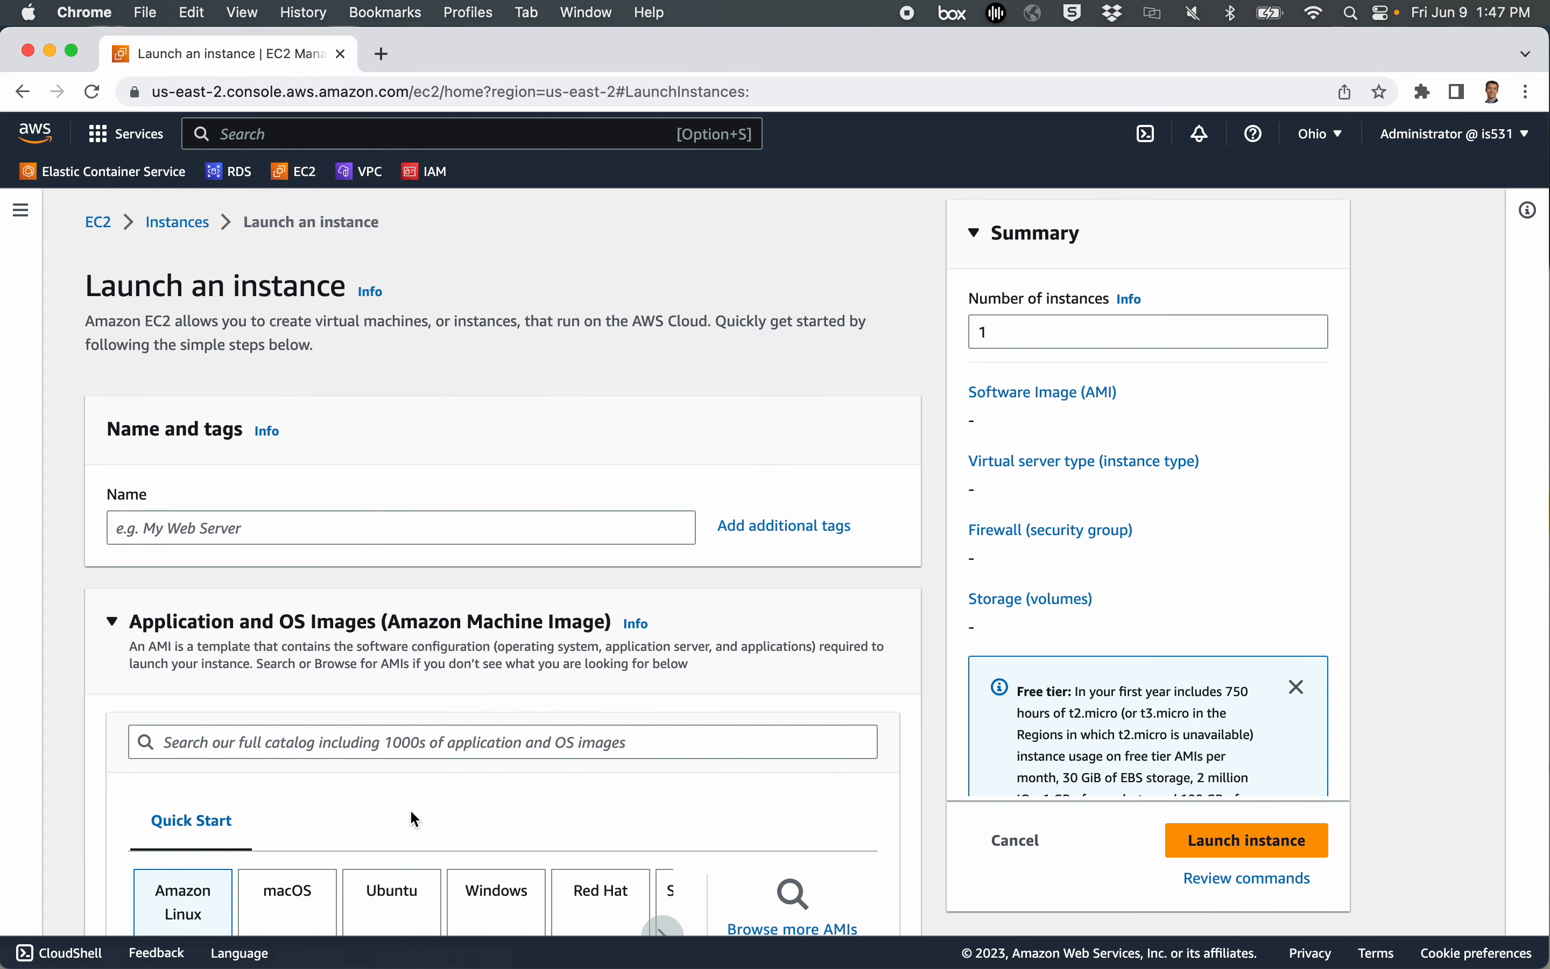
left_click(311, 526)
type("h")
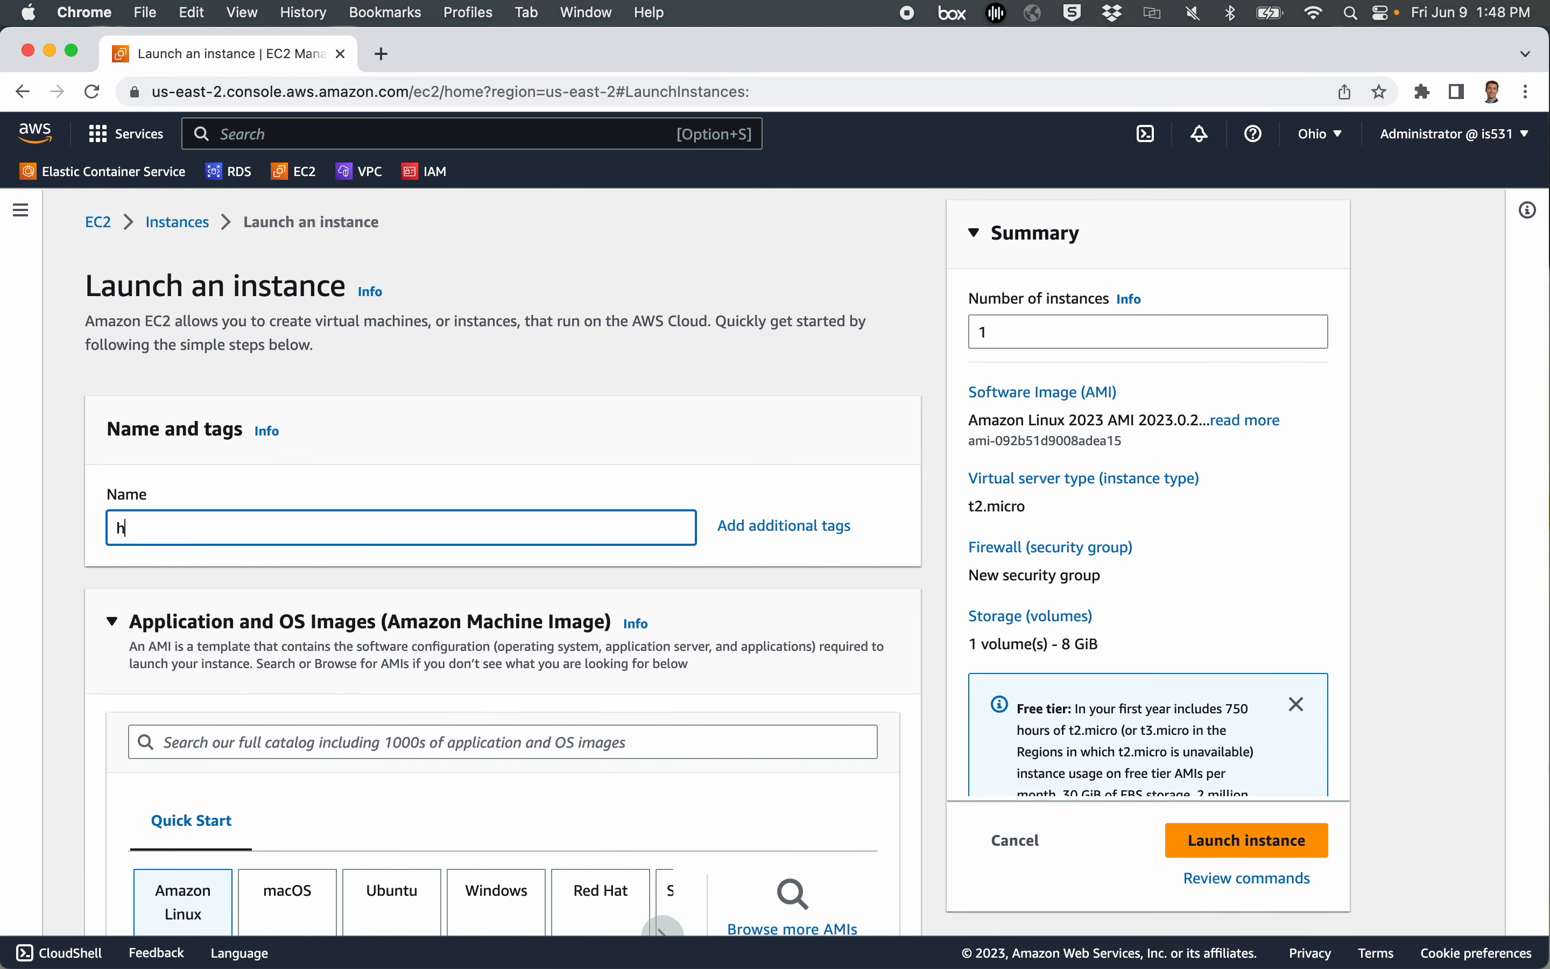
type("omebuildersite")
Keep the Amazon Linux 2023 AMI and t2.micro instance type, and choose IS531Test1 as the login key pair
scroll(350, 564, "down", 7)
scroll(350, 567, "down", 1)
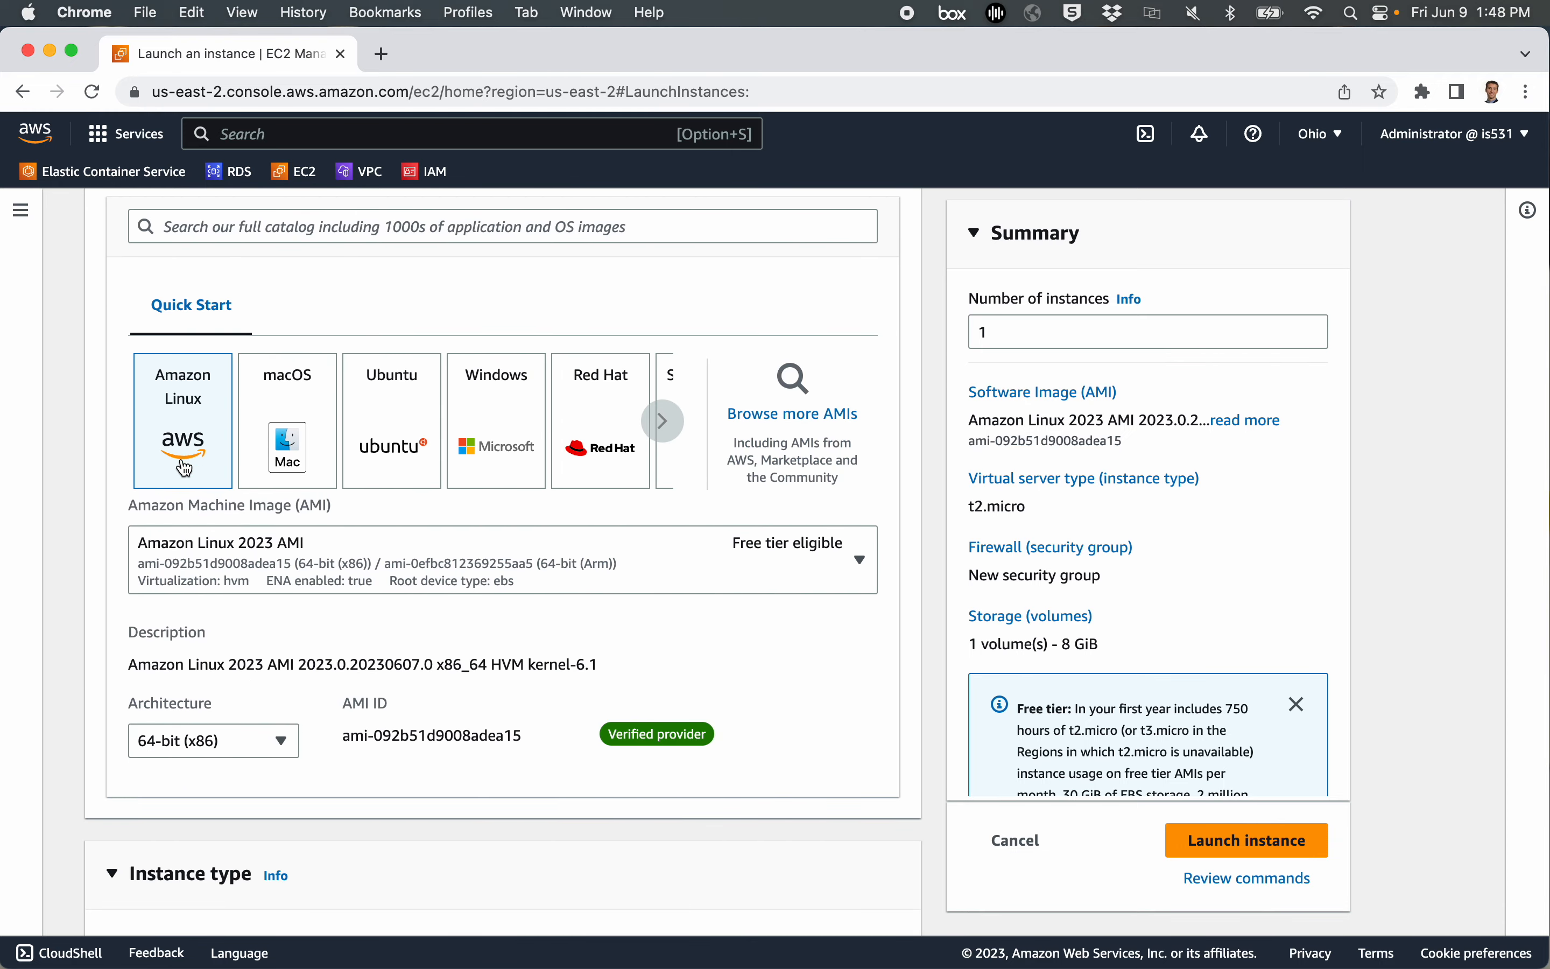
scroll(285, 571, "down", 15)
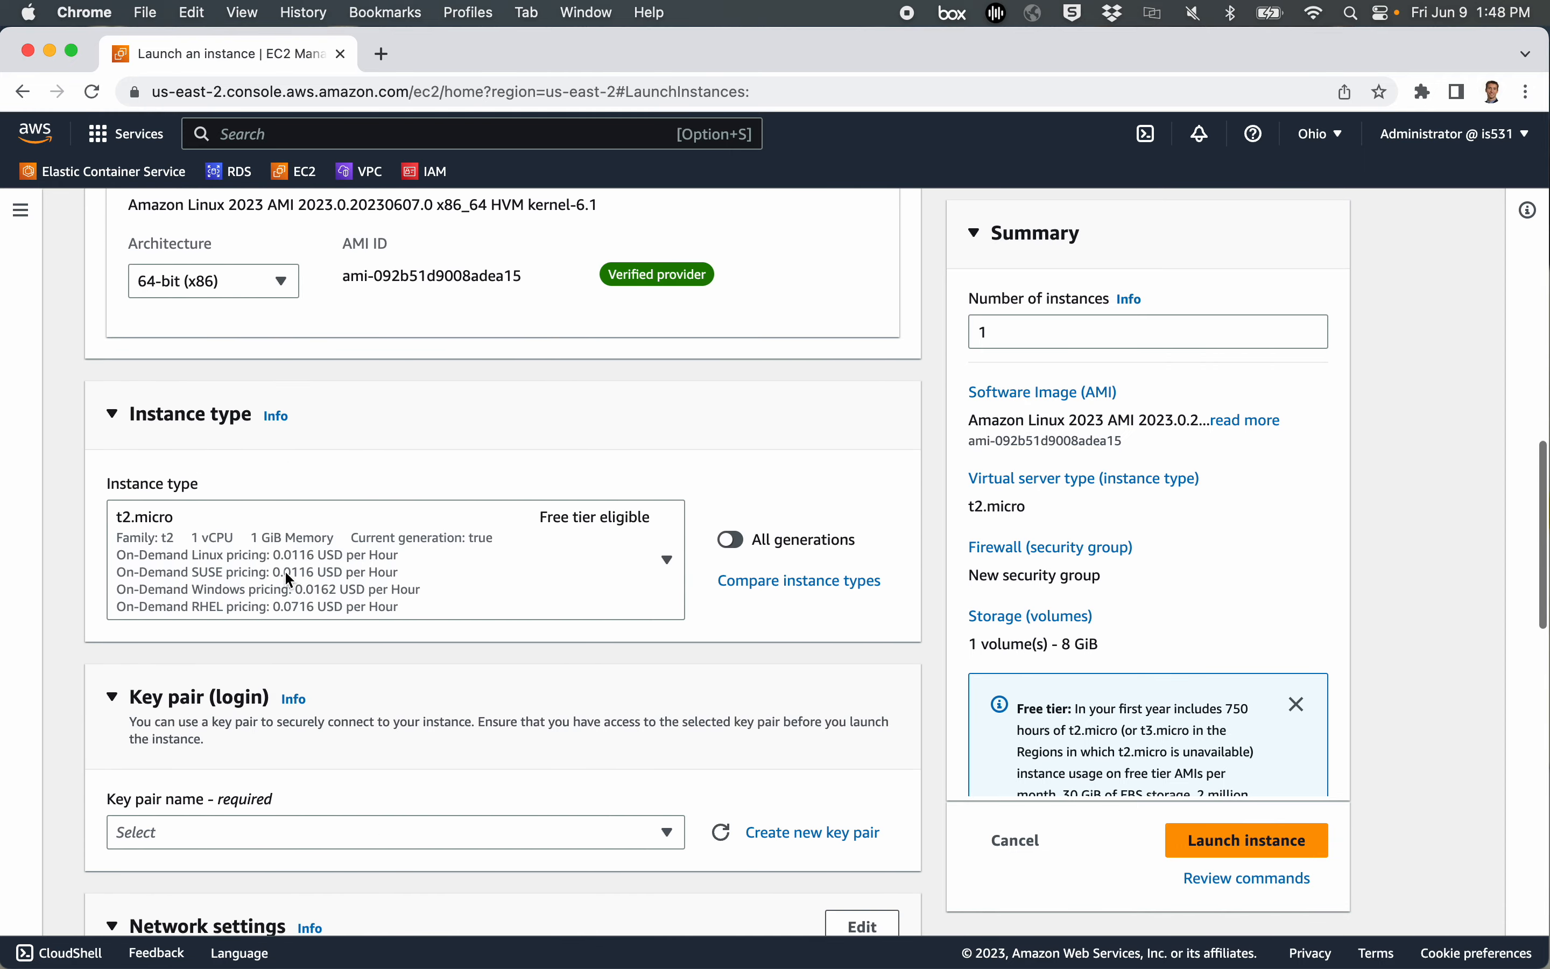
scroll(335, 608, "down", 5)
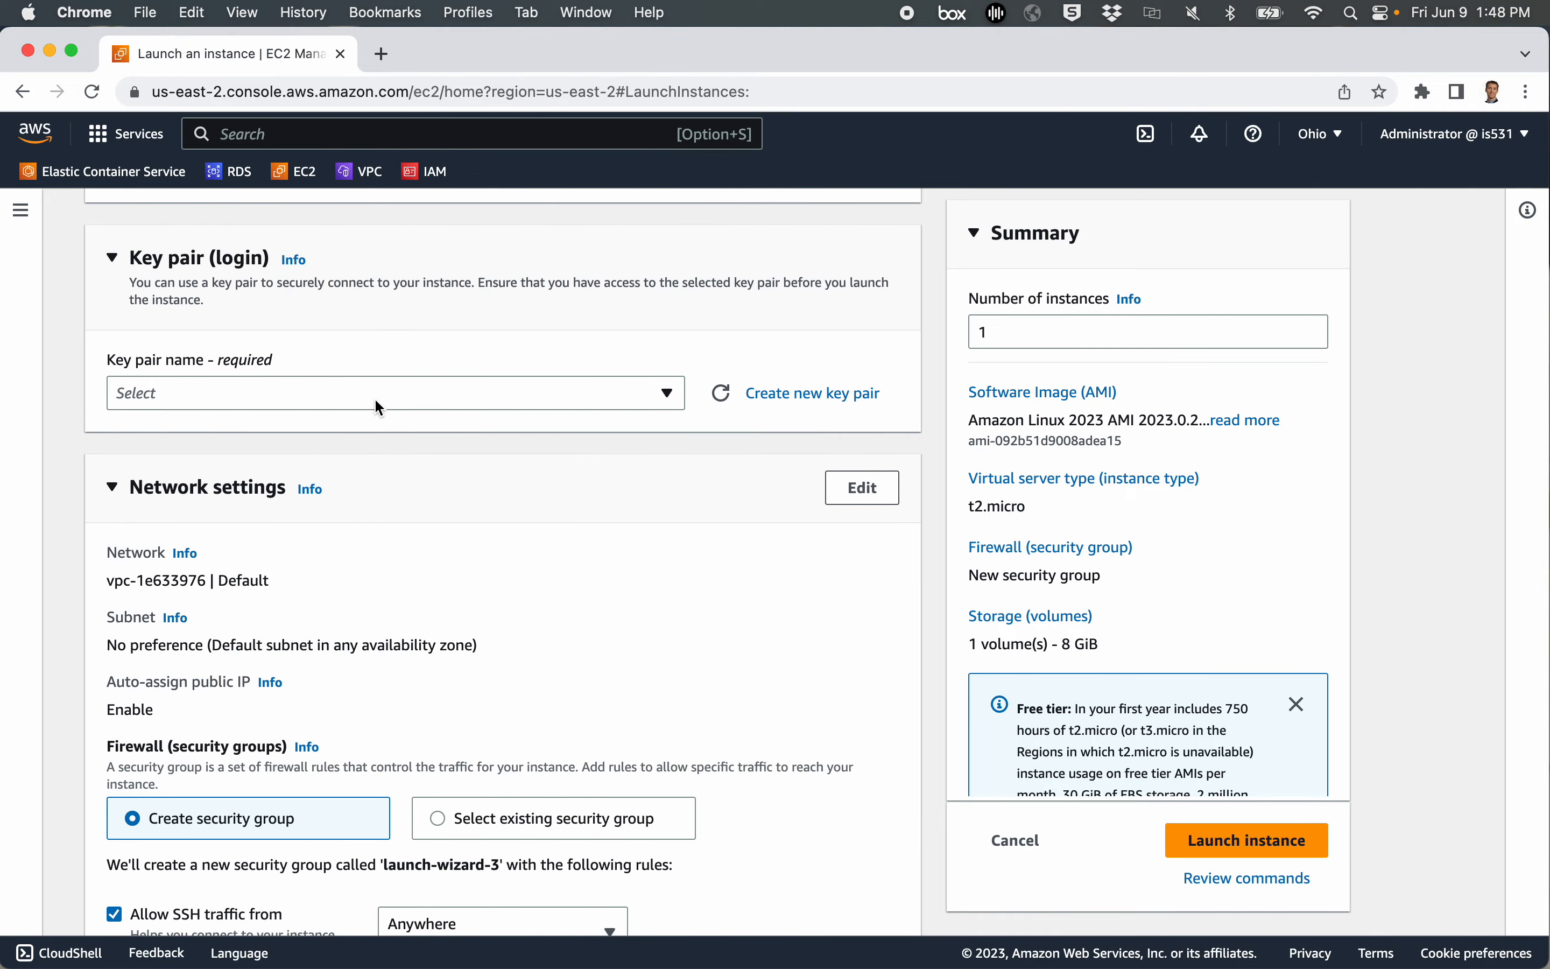
left_click(378, 407)
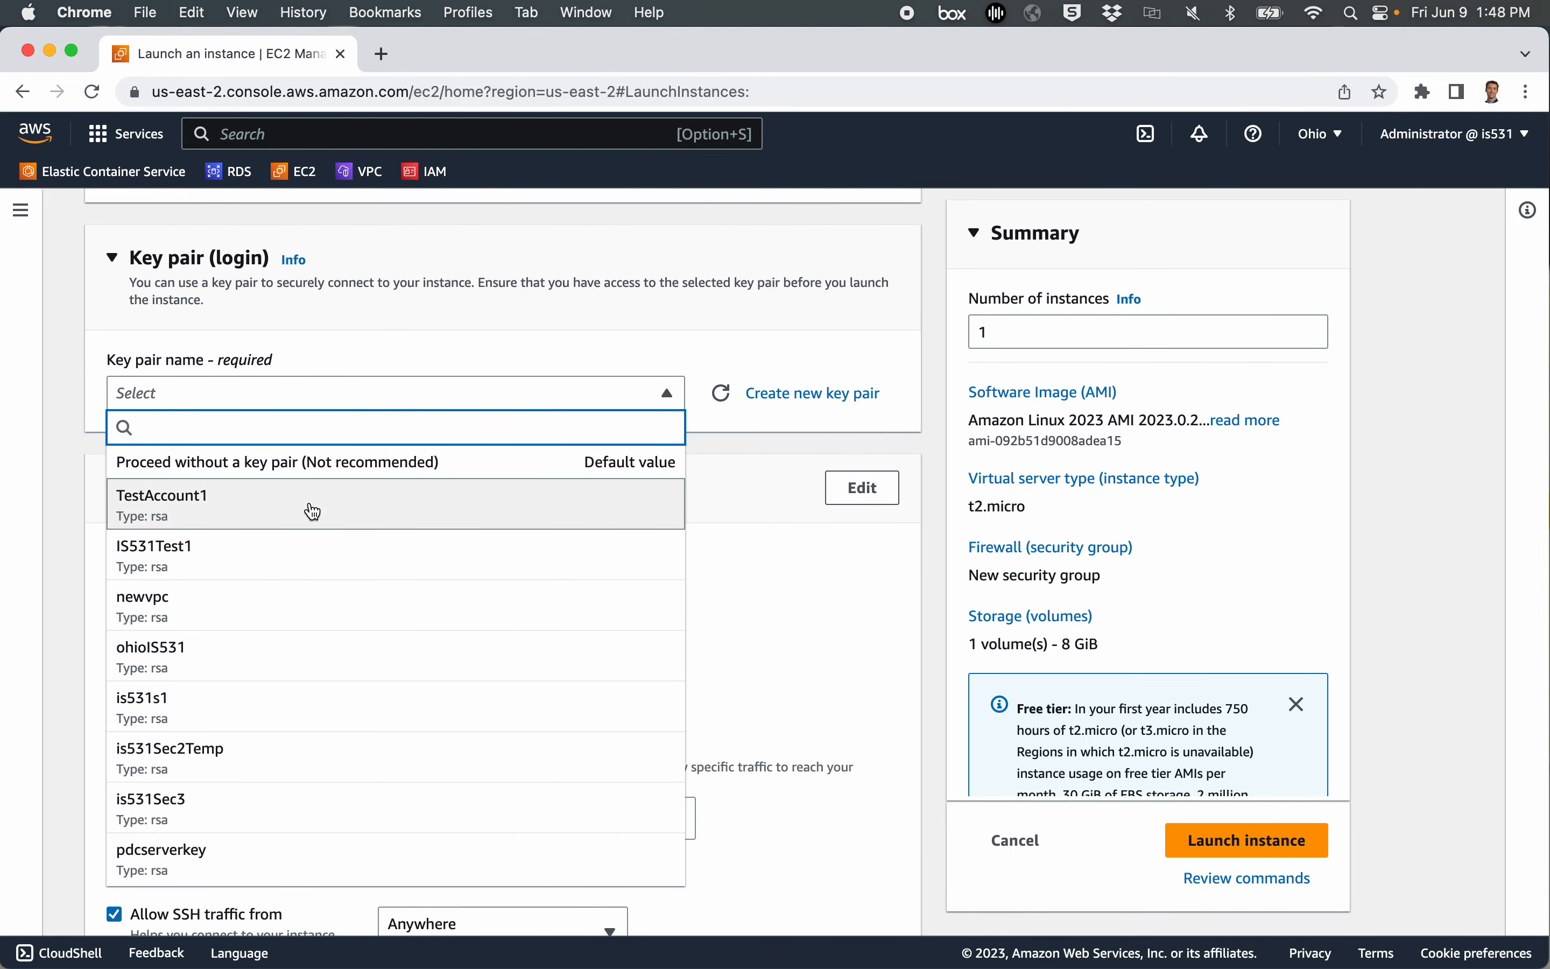
left_click(287, 554)
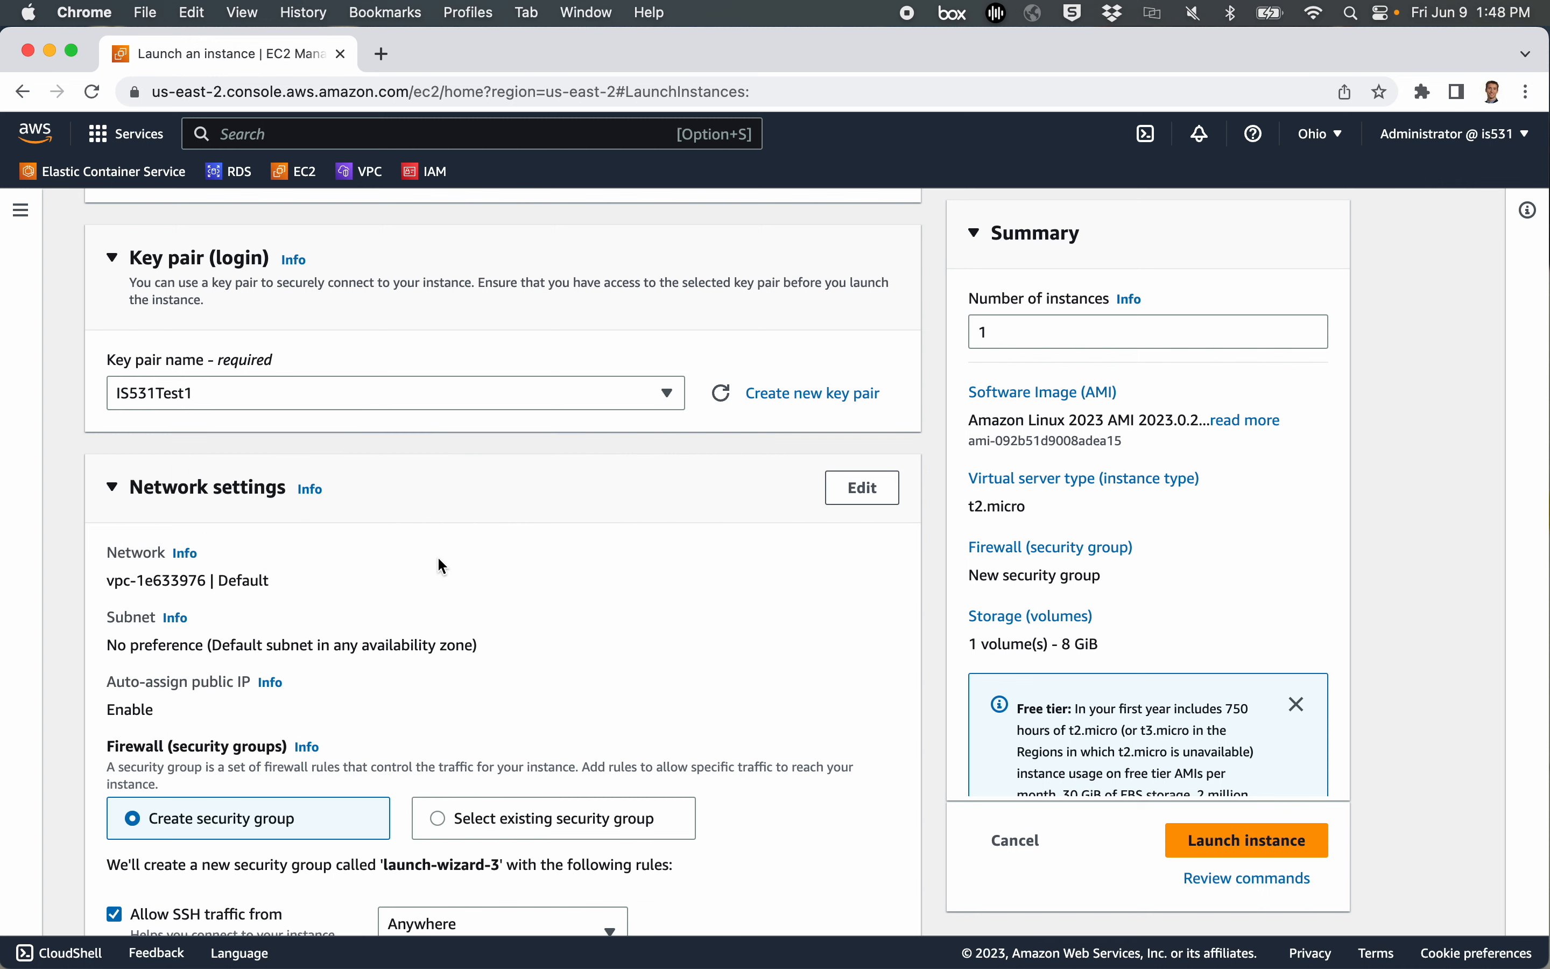
Open the instance's network settings for editing and set the VPC to homebuilder-vpc
scroll(438, 558, "down", 4)
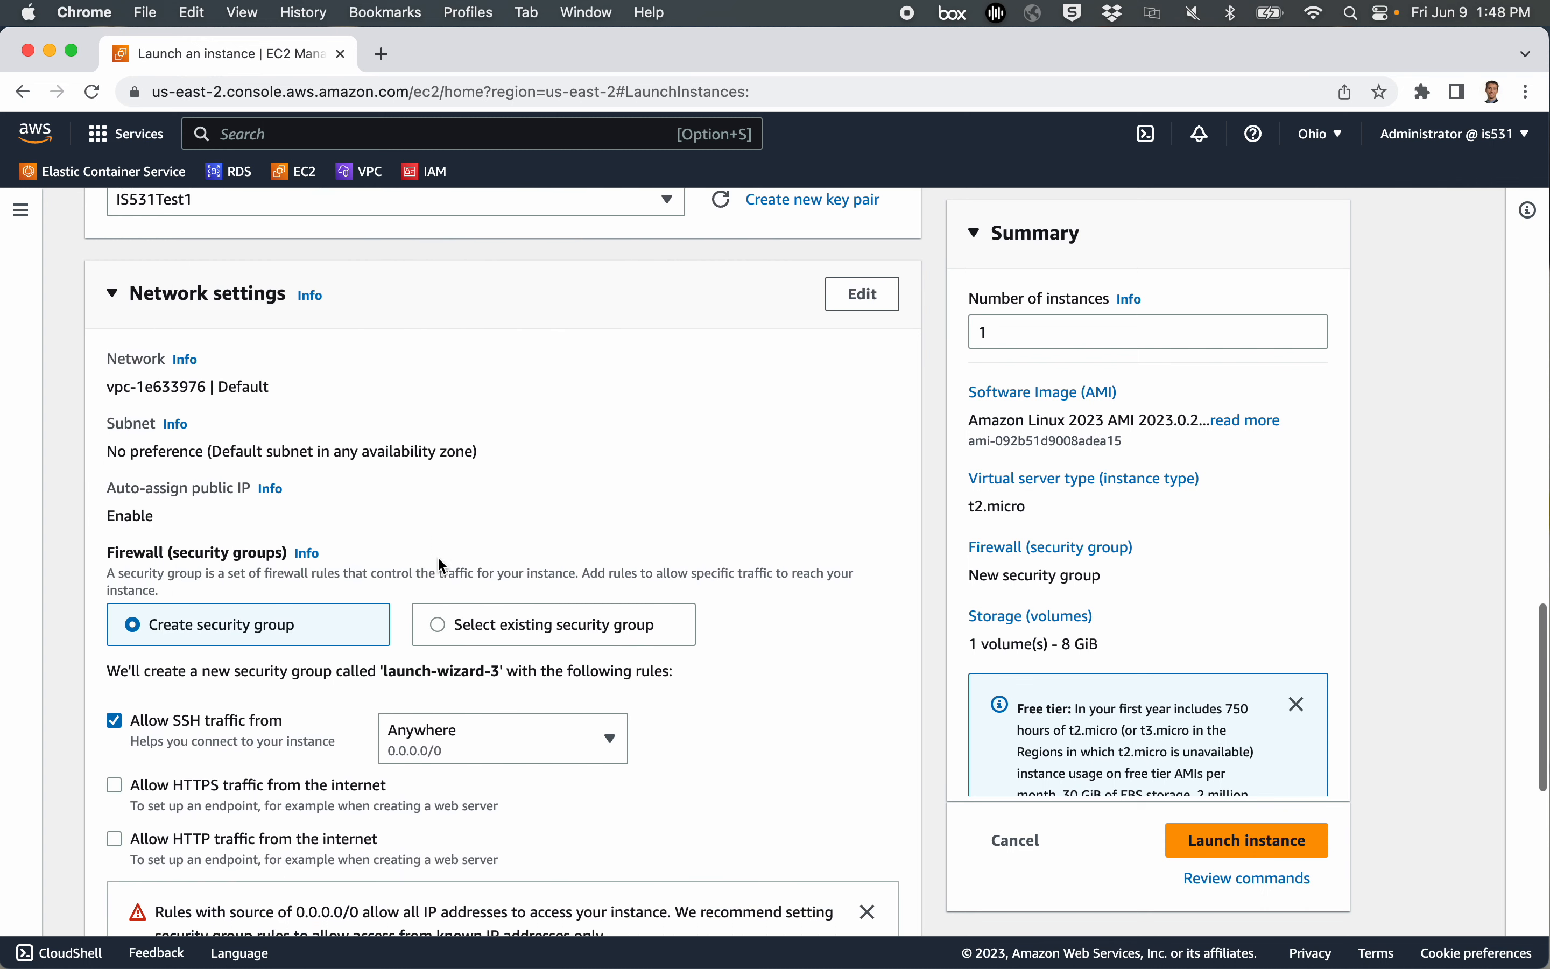
scroll(441, 564, "down", 1)
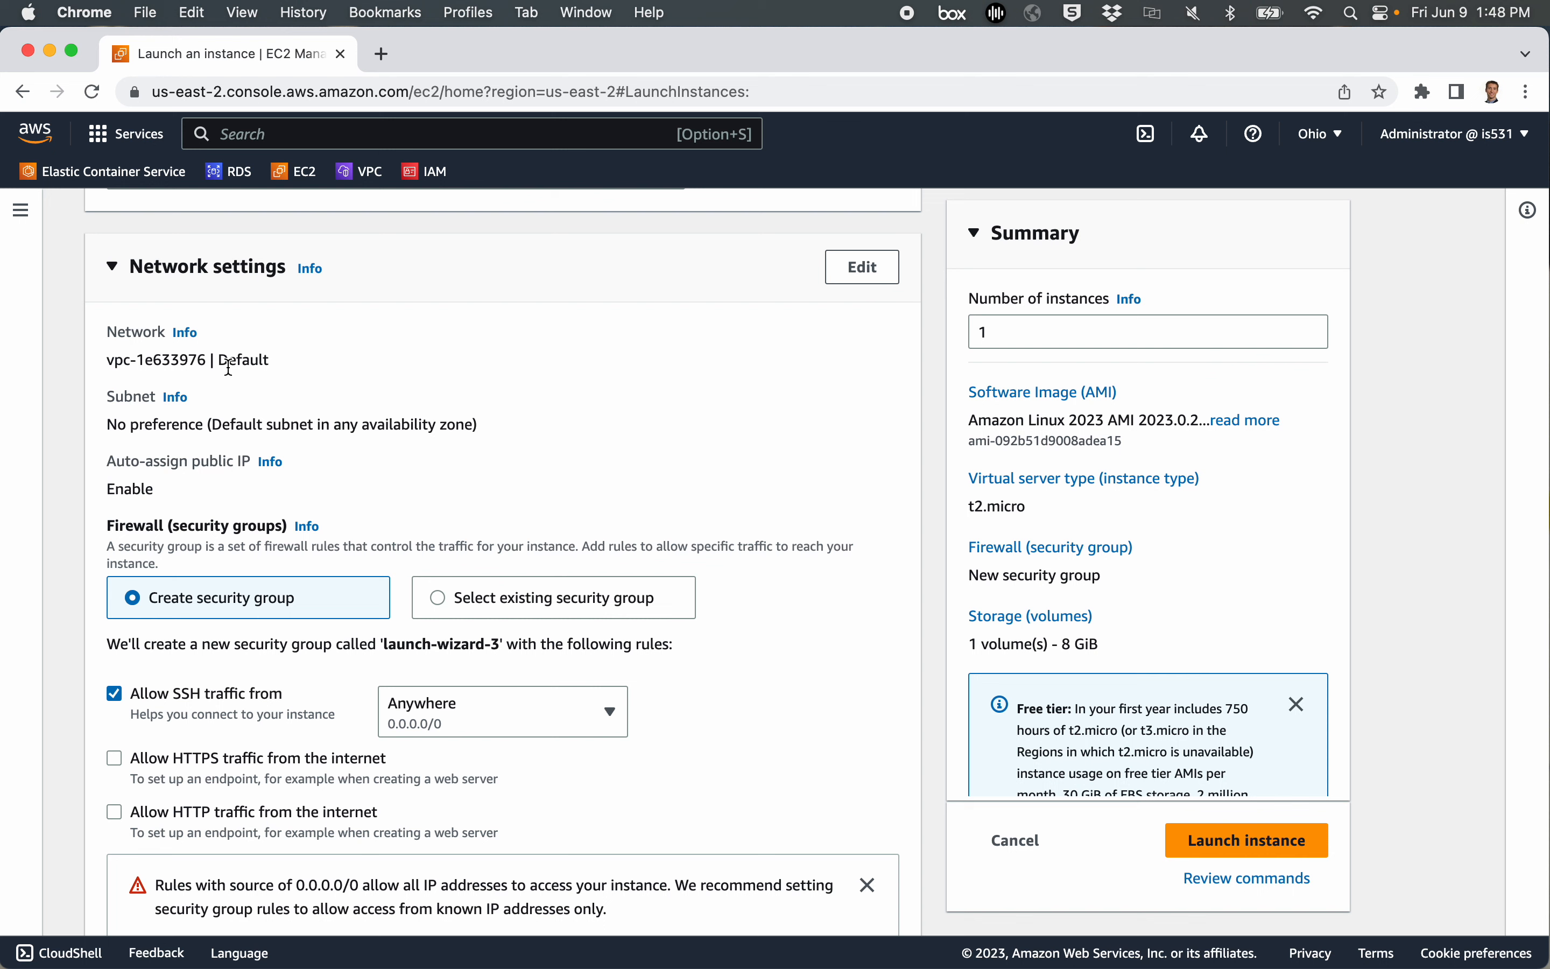
left_click(866, 268)
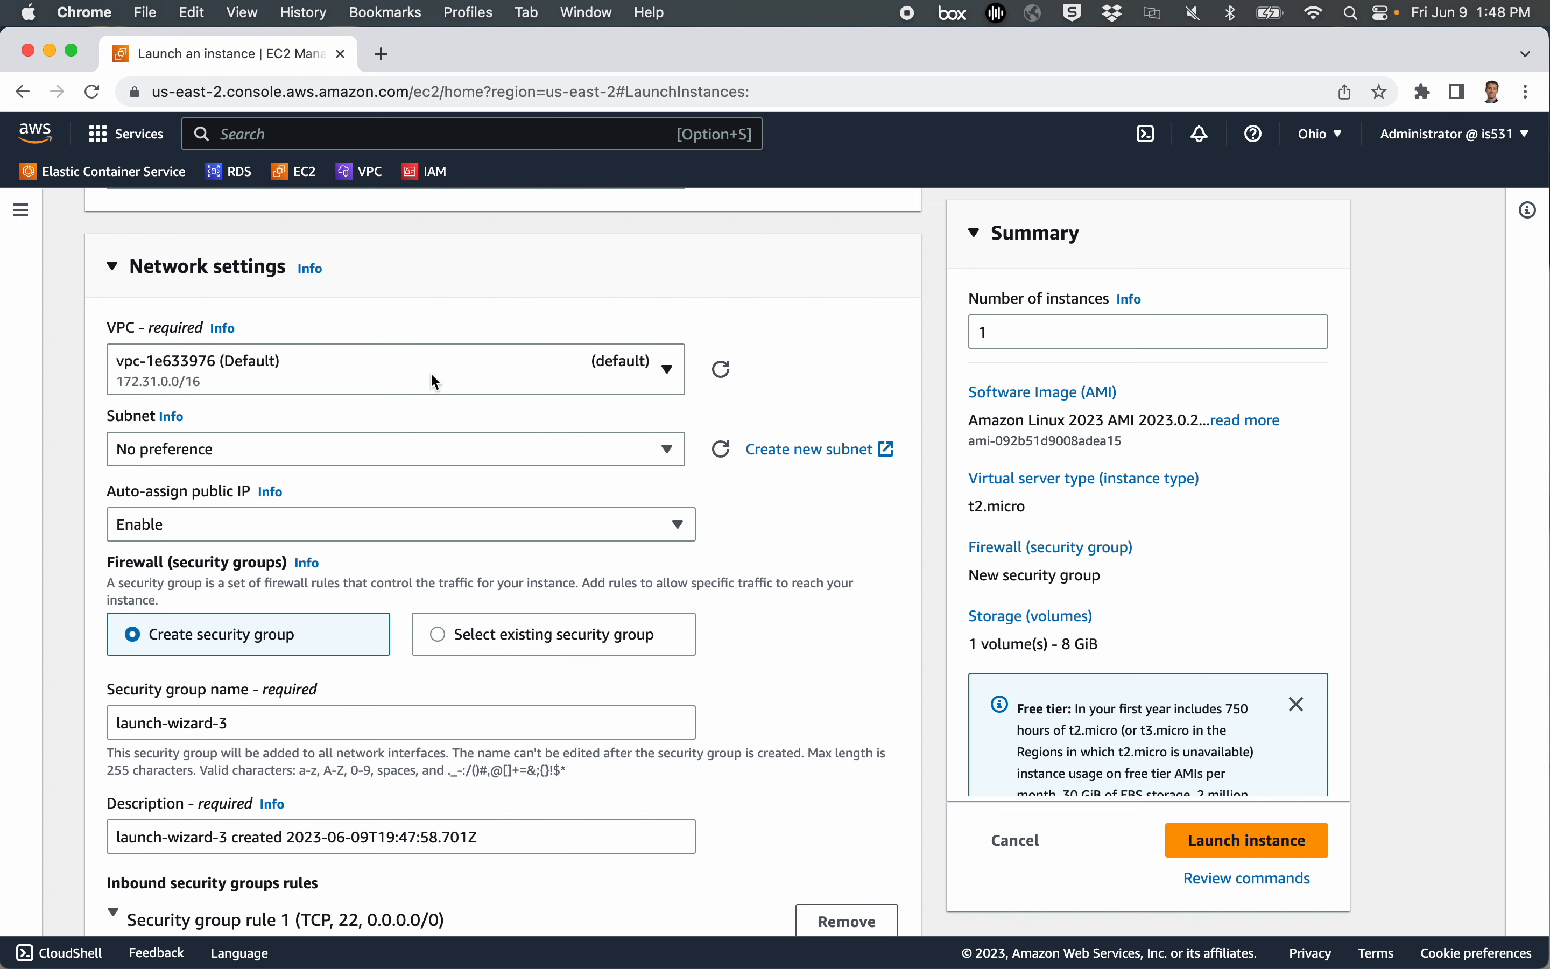
left_click(431, 375)
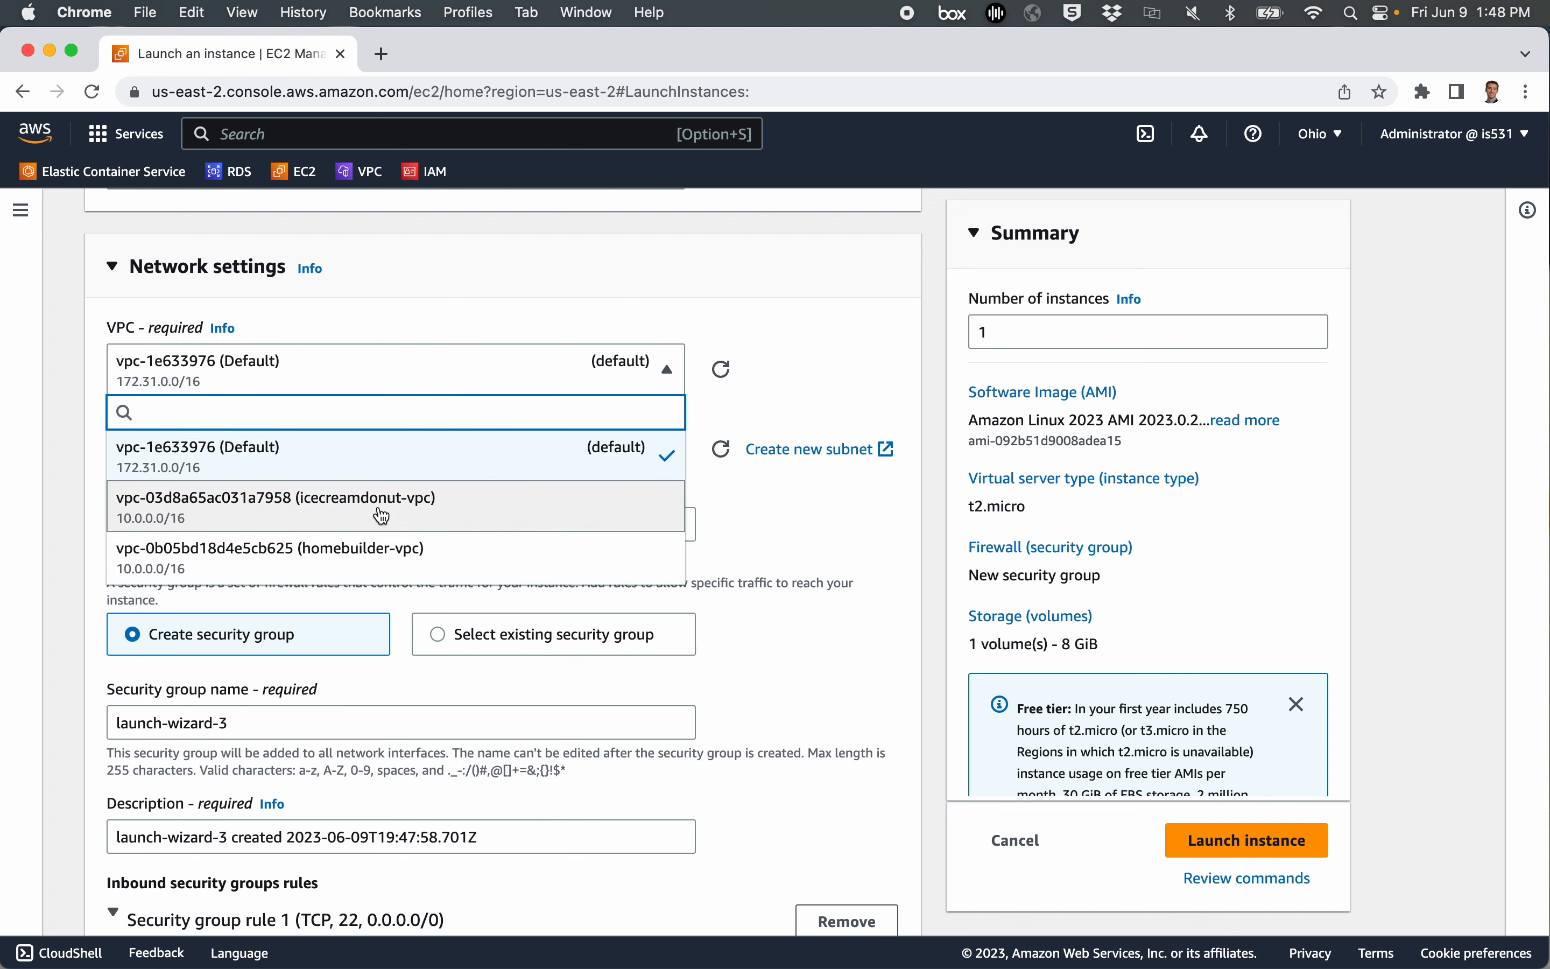
left_click(380, 546)
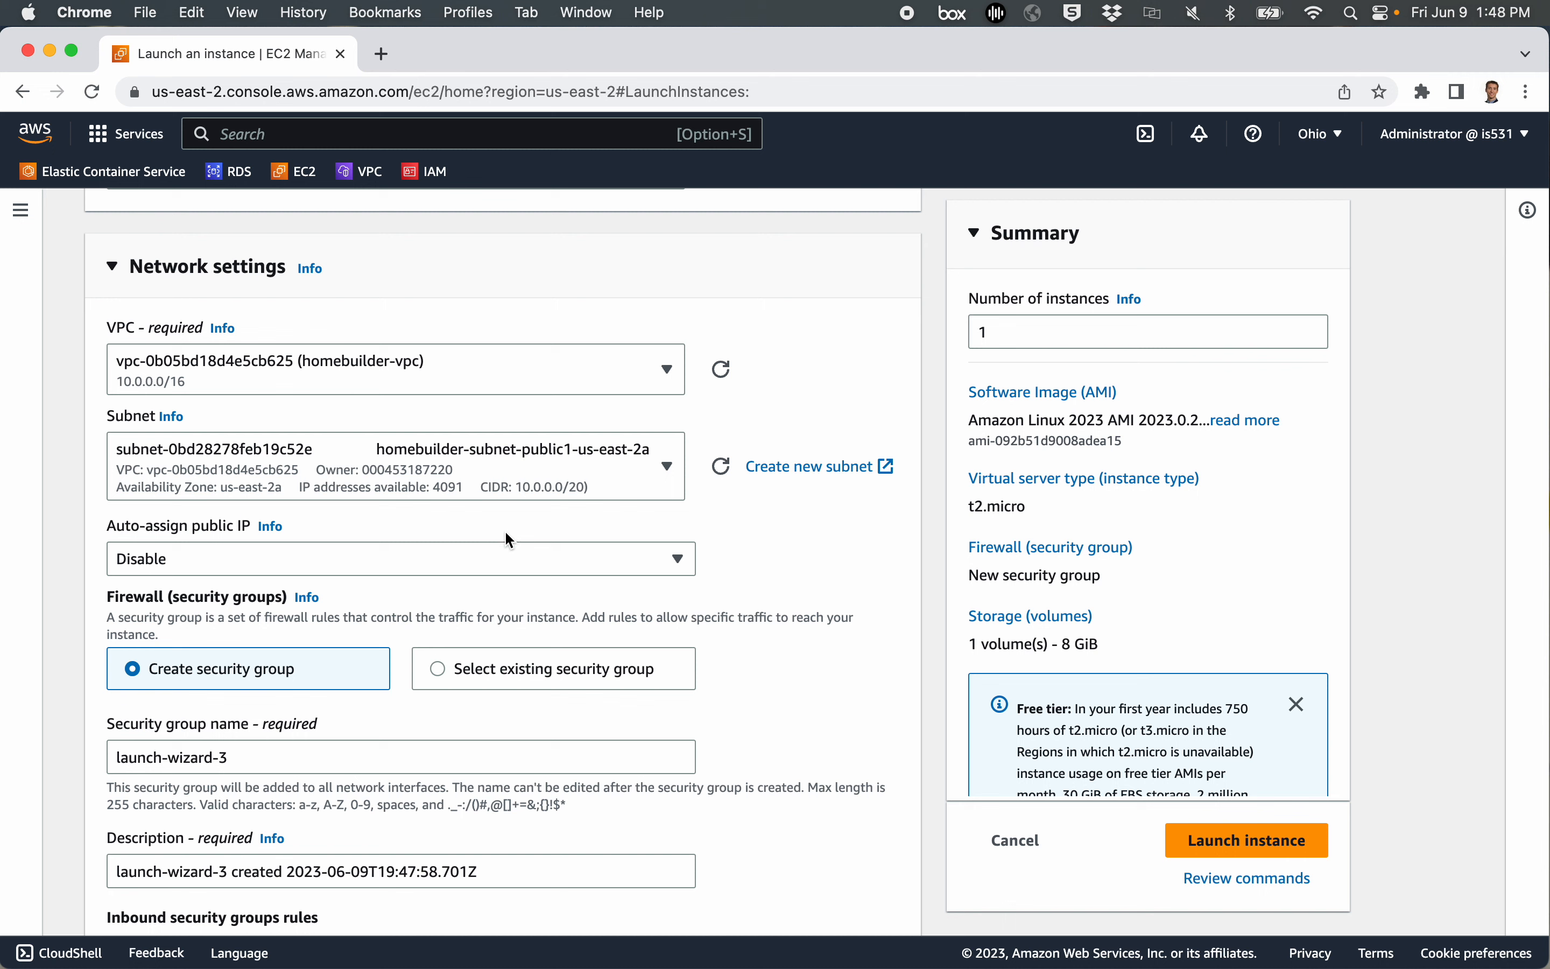
Keep the homebuilder-subnet-public1-us-east-2a subnet and enable auto-assignment of a public IP
scroll(506, 532, "down", 2)
left_click(461, 424)
left_click(461, 423)
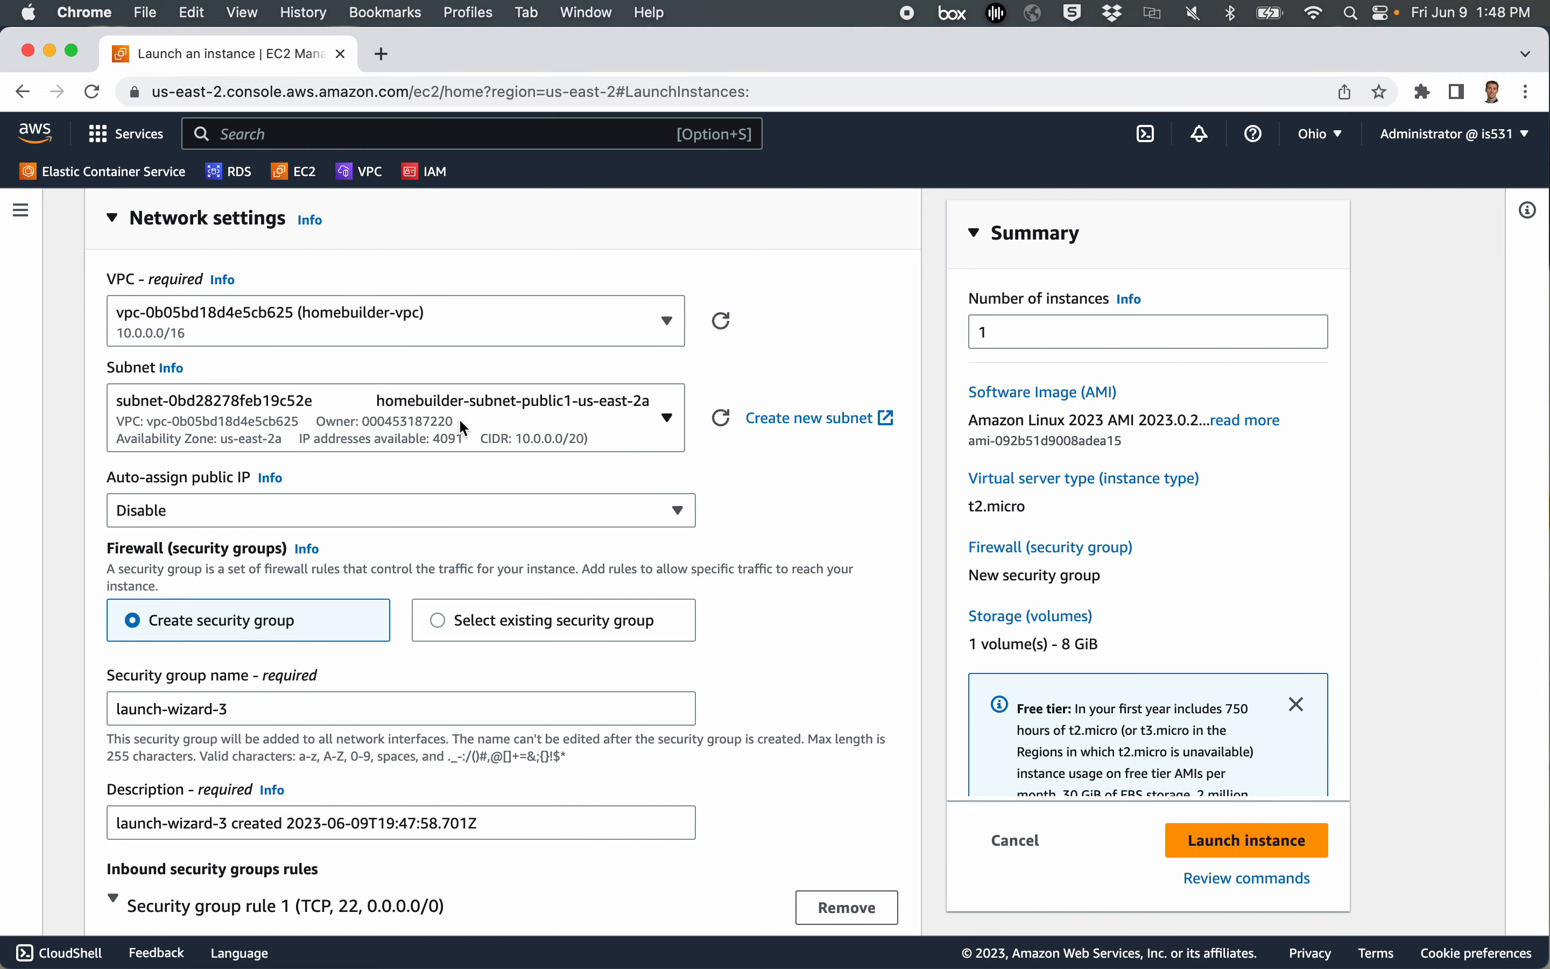
scroll(401, 430, "down", 2)
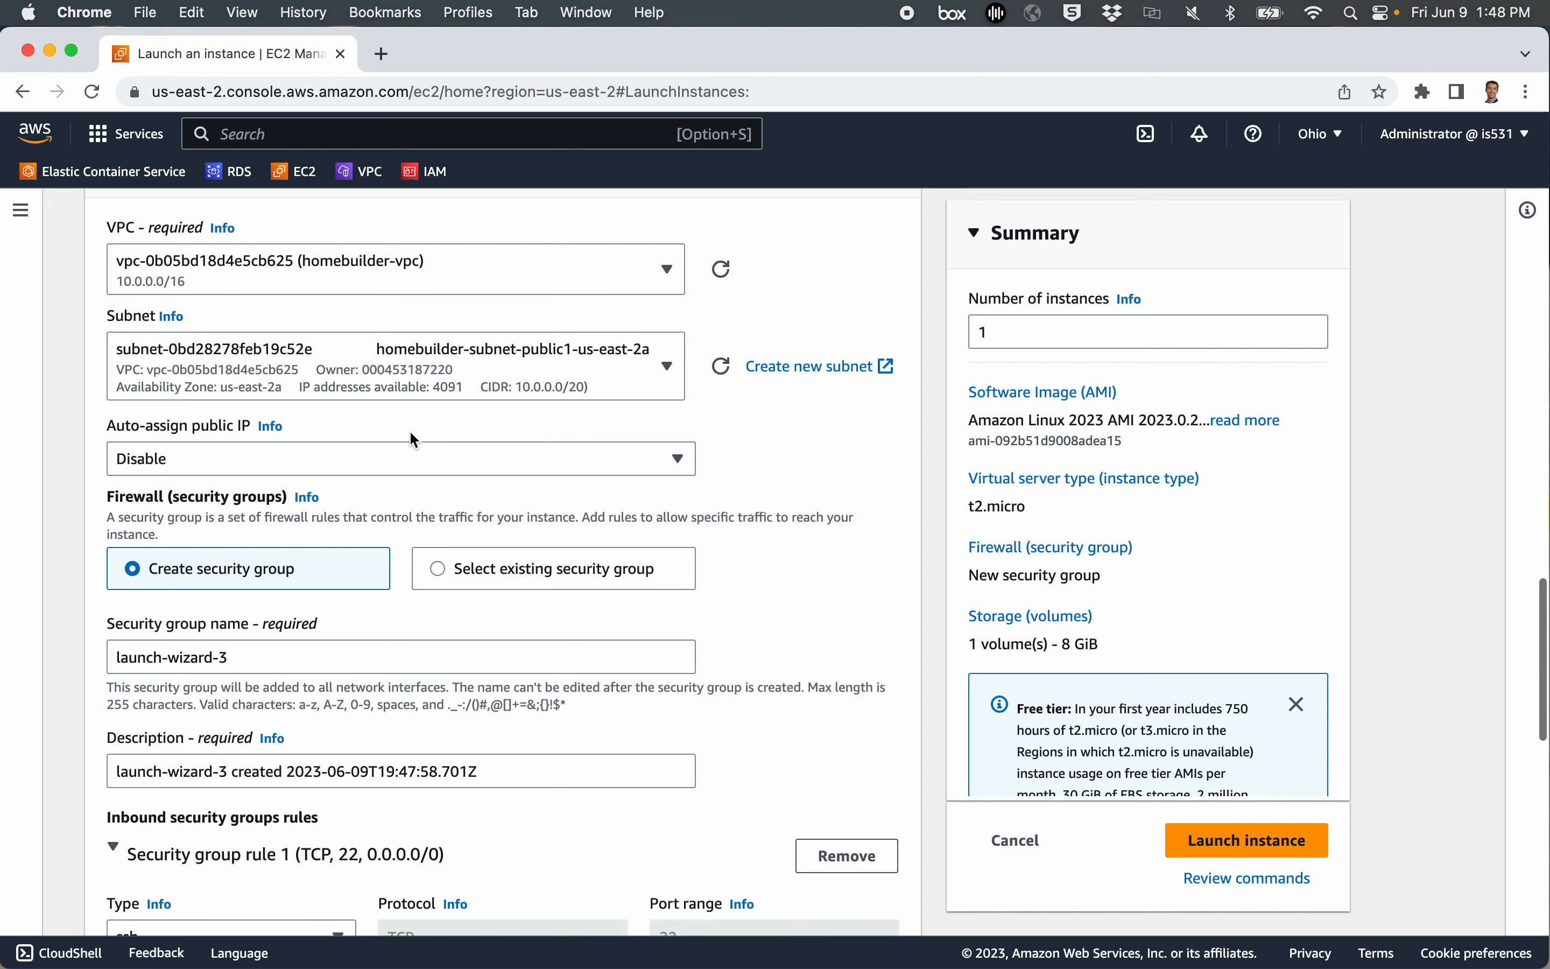
scroll(343, 477, "down", 1)
left_click(293, 424)
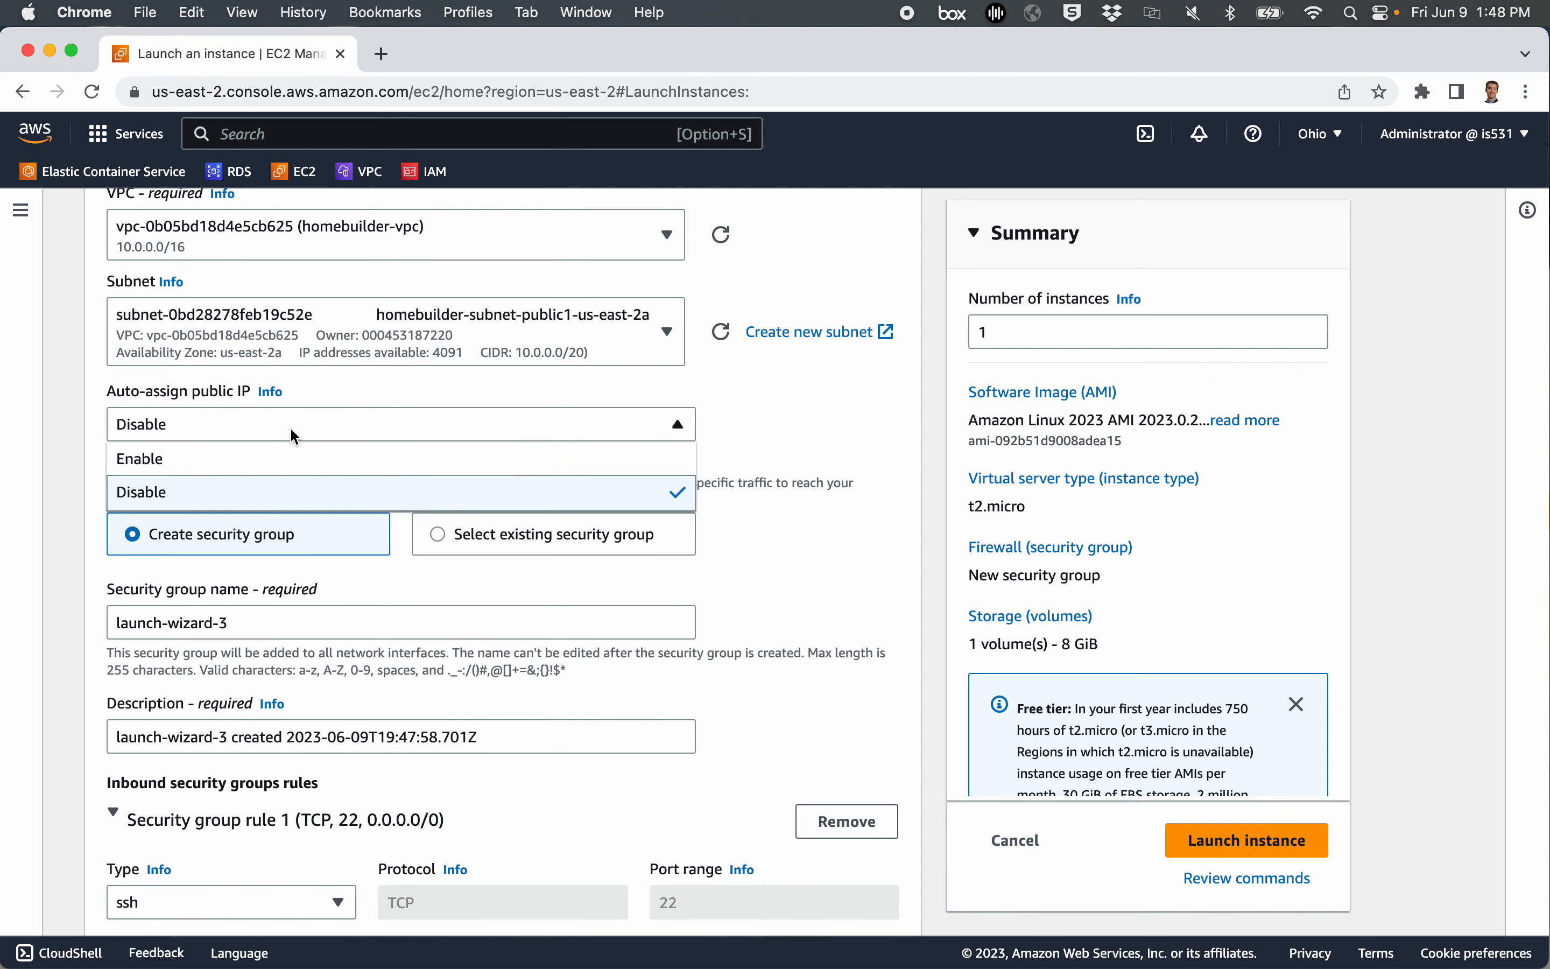
left_click(258, 469)
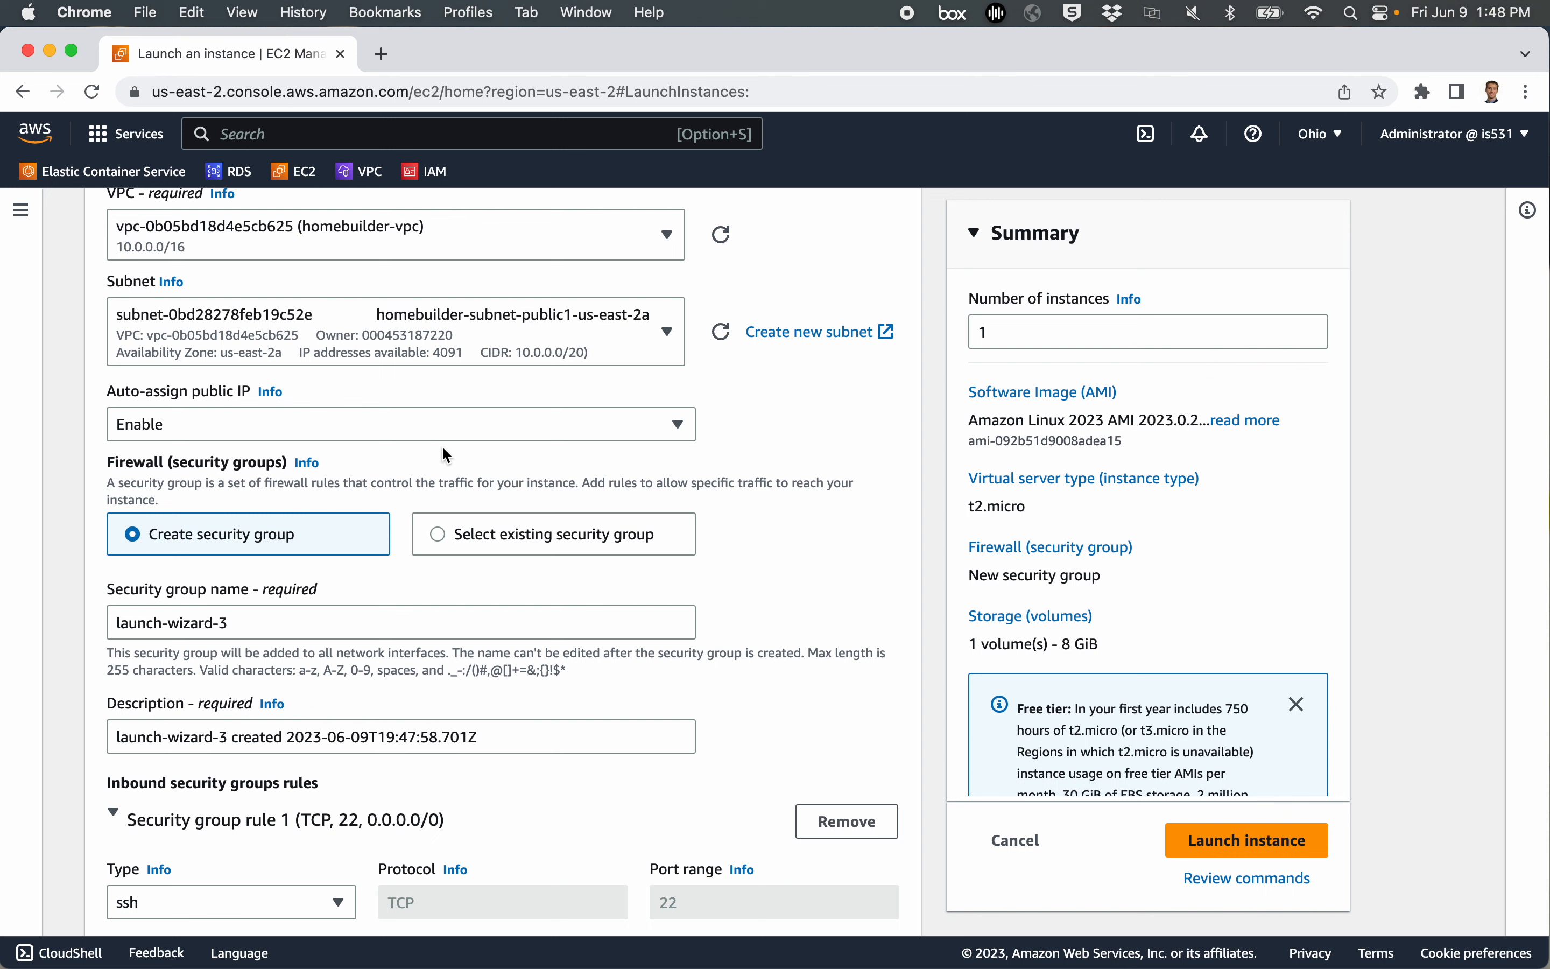
Review the new security group's SSH rule, and add a second inbound rule of type HTTP
scroll(447, 455, "down", 5)
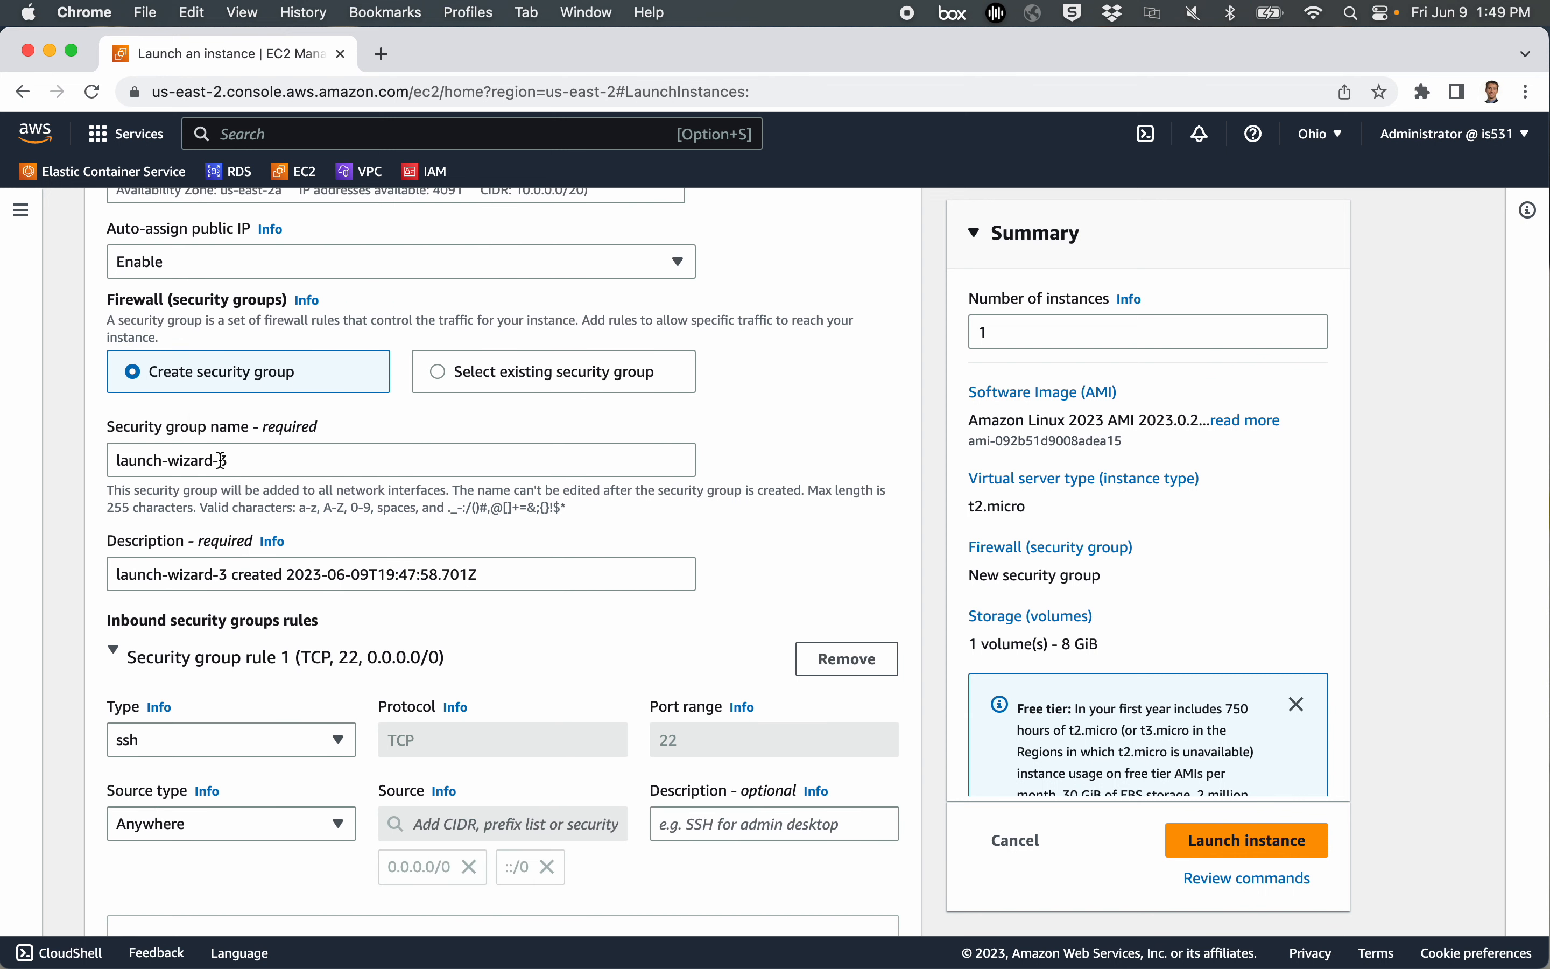
scroll(253, 509, "down", 1)
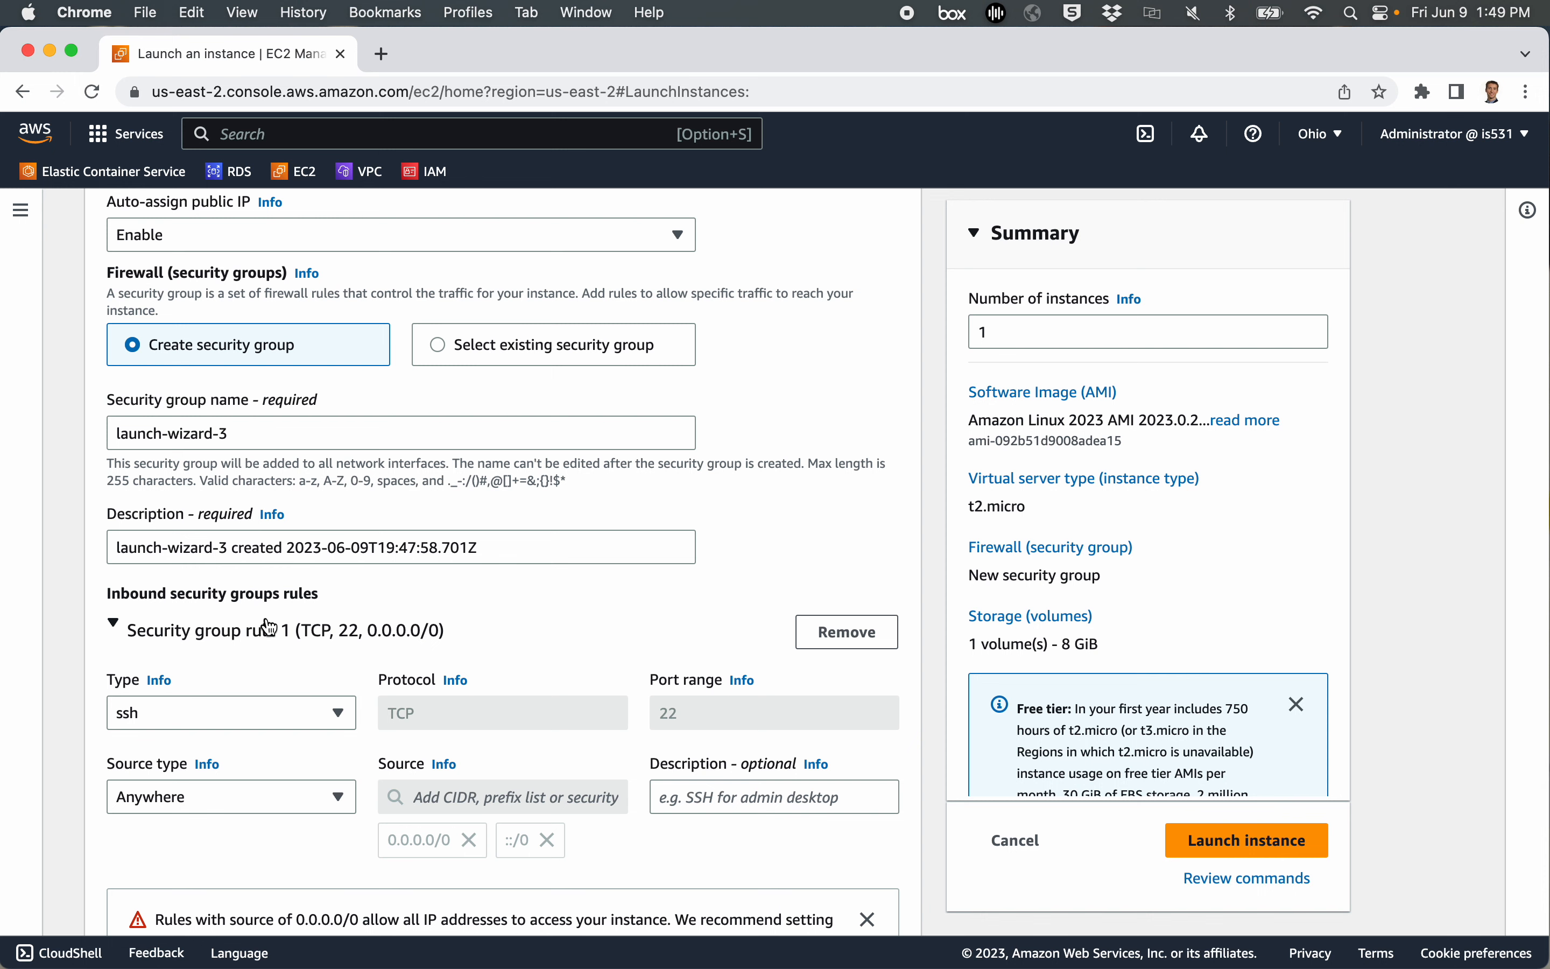
scroll(270, 627, "down", 5)
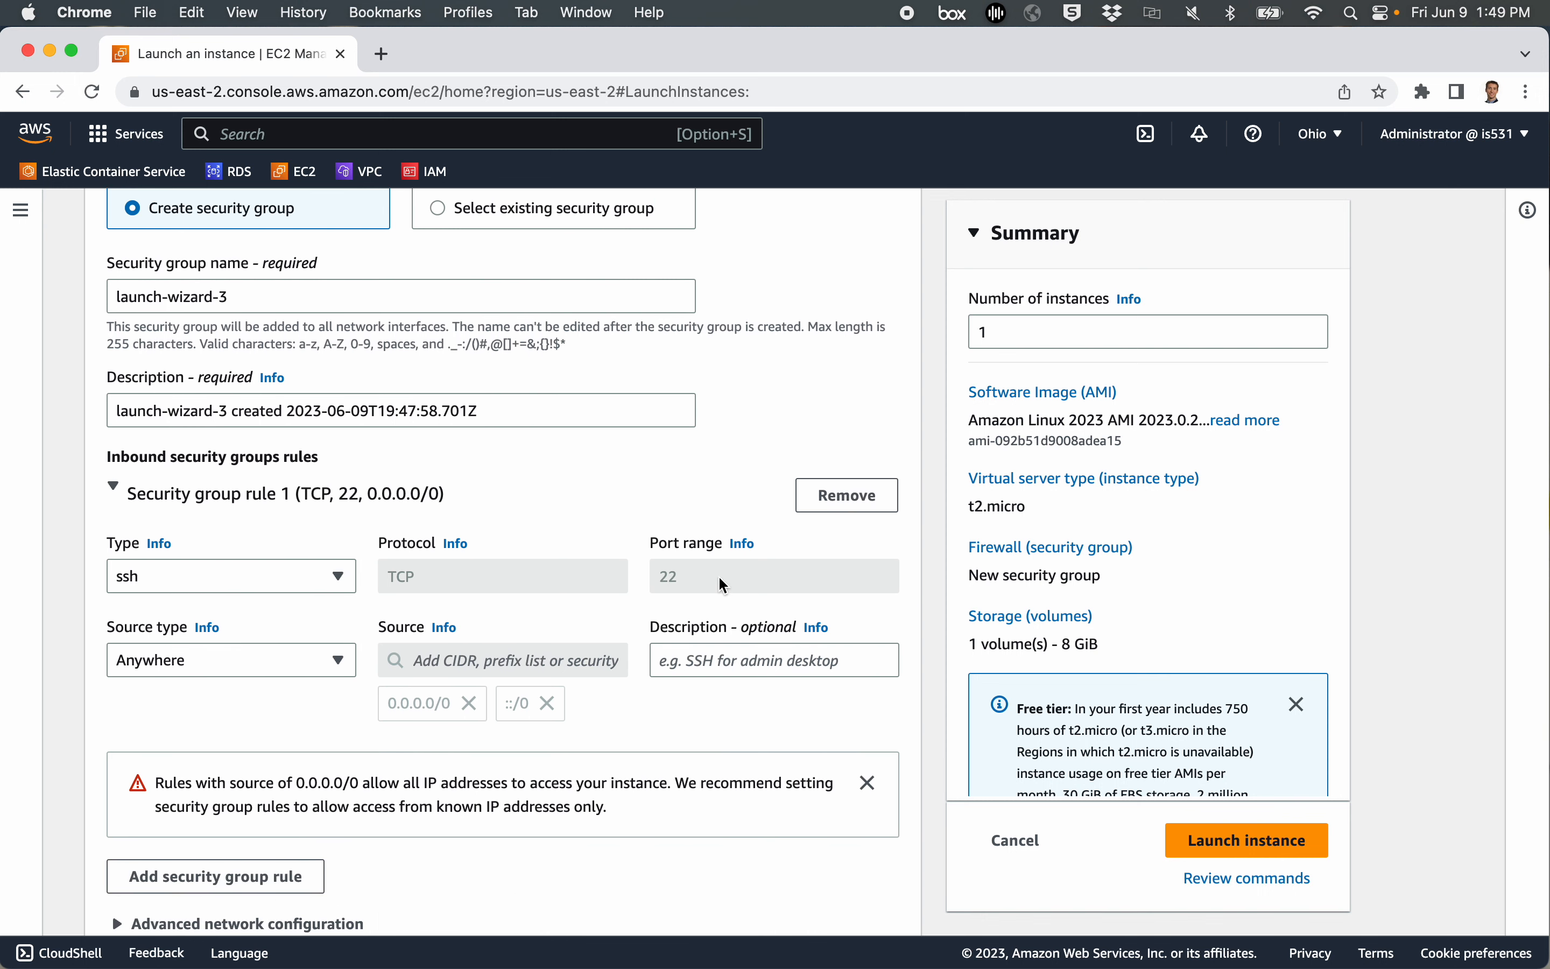
scroll(336, 716, "down", 3)
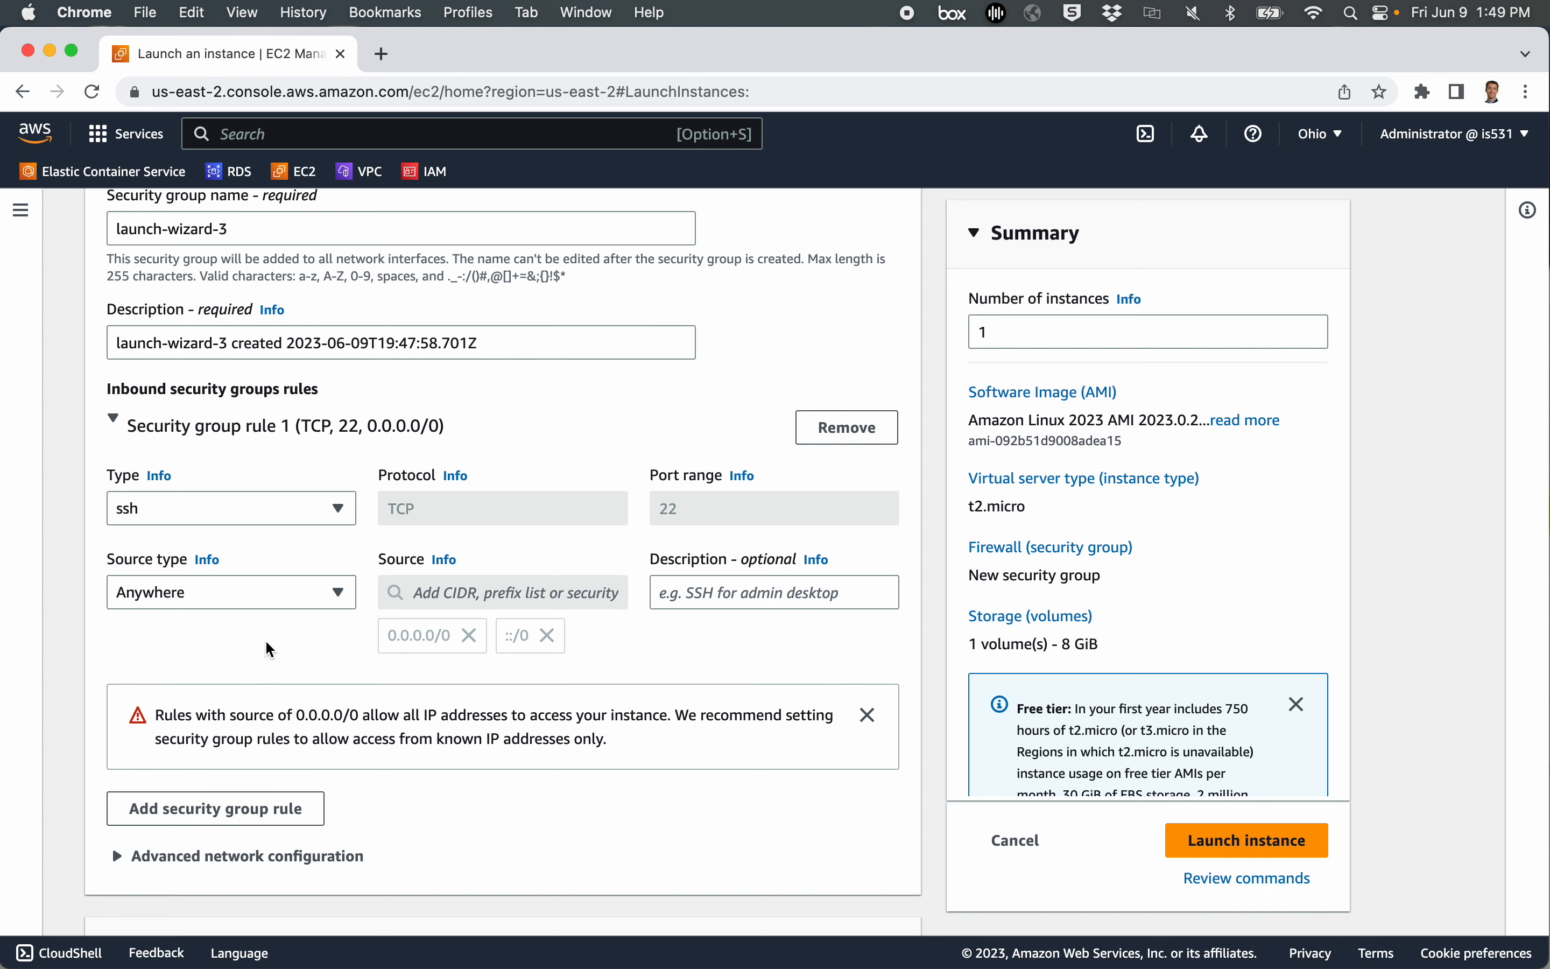
scroll(269, 647, "down", 5)
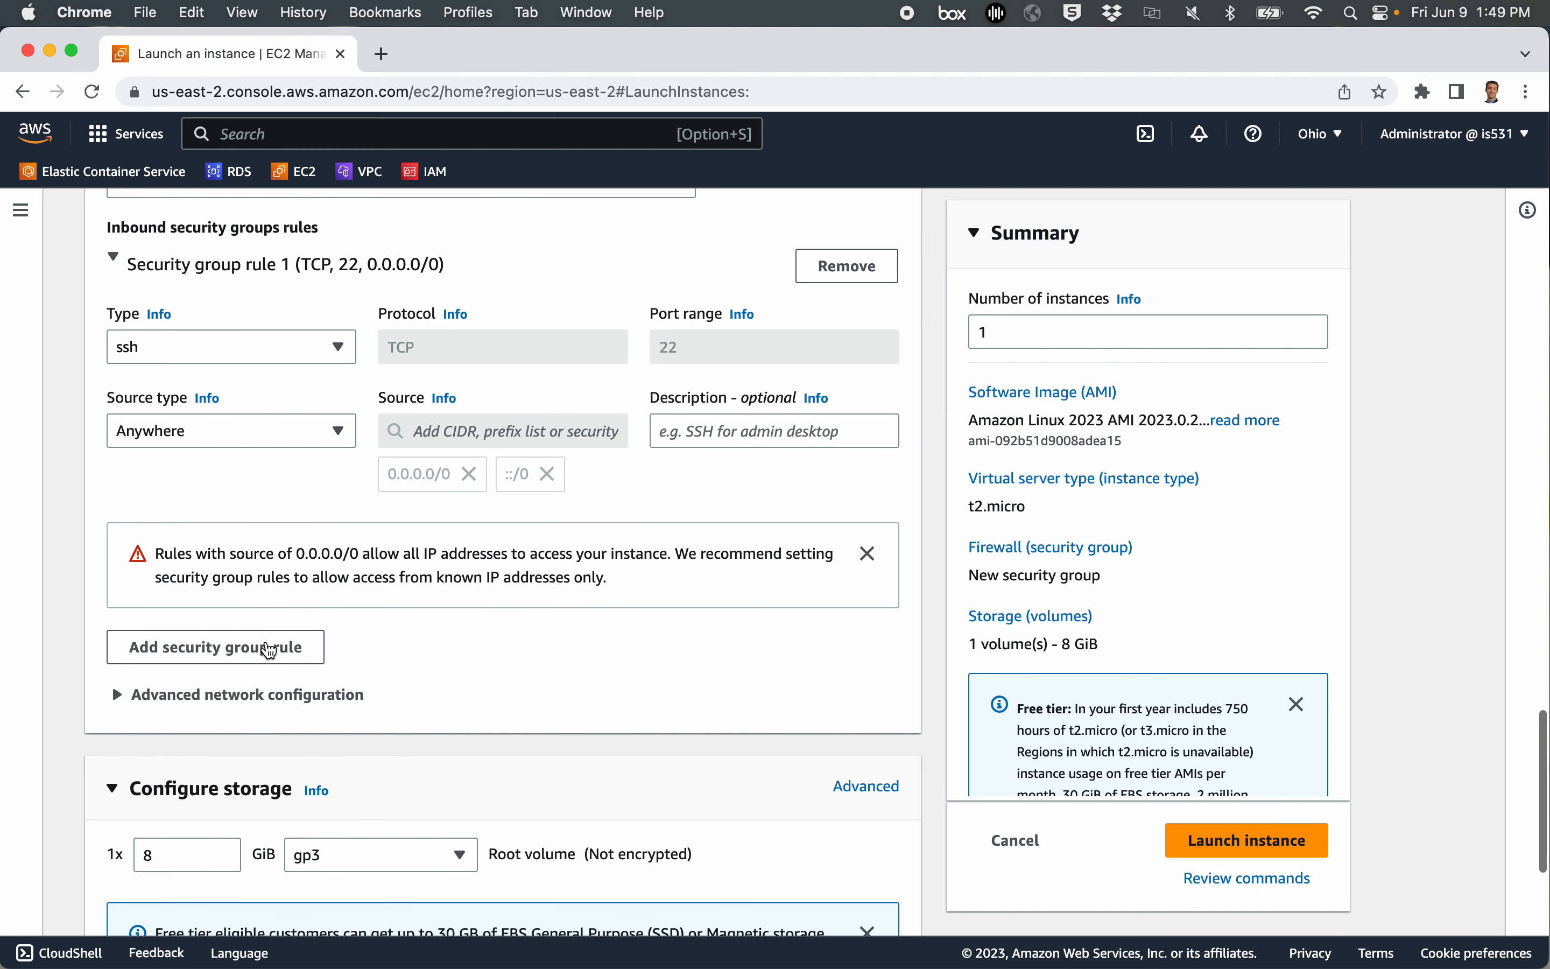
left_click(236, 643)
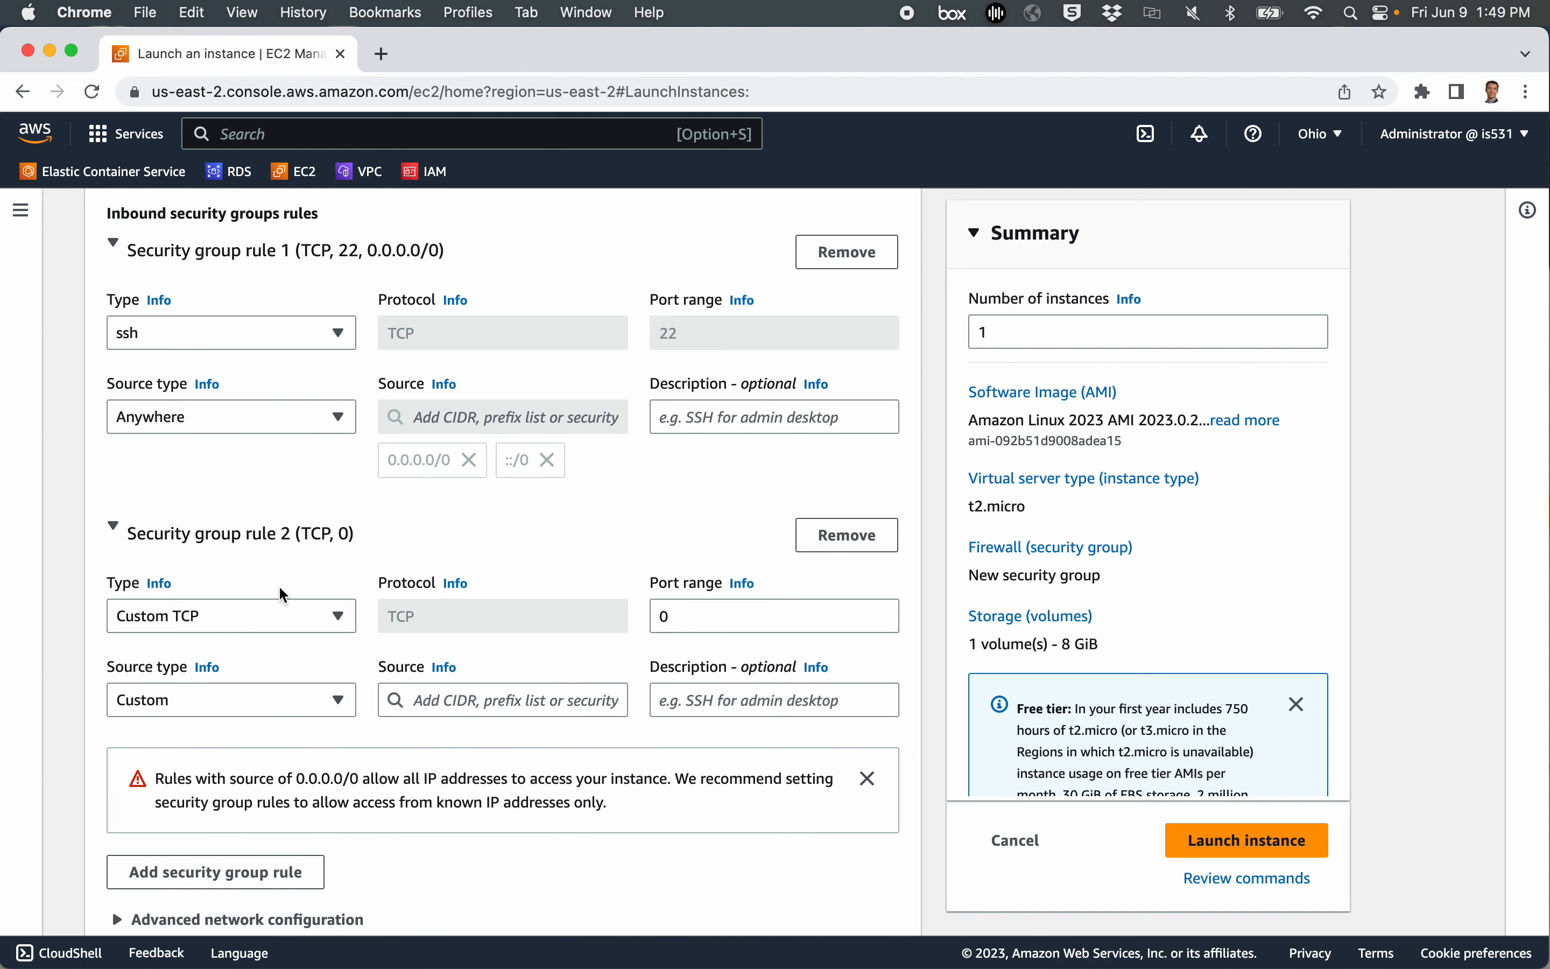
scroll(312, 663, "down", 3)
left_click(256, 465)
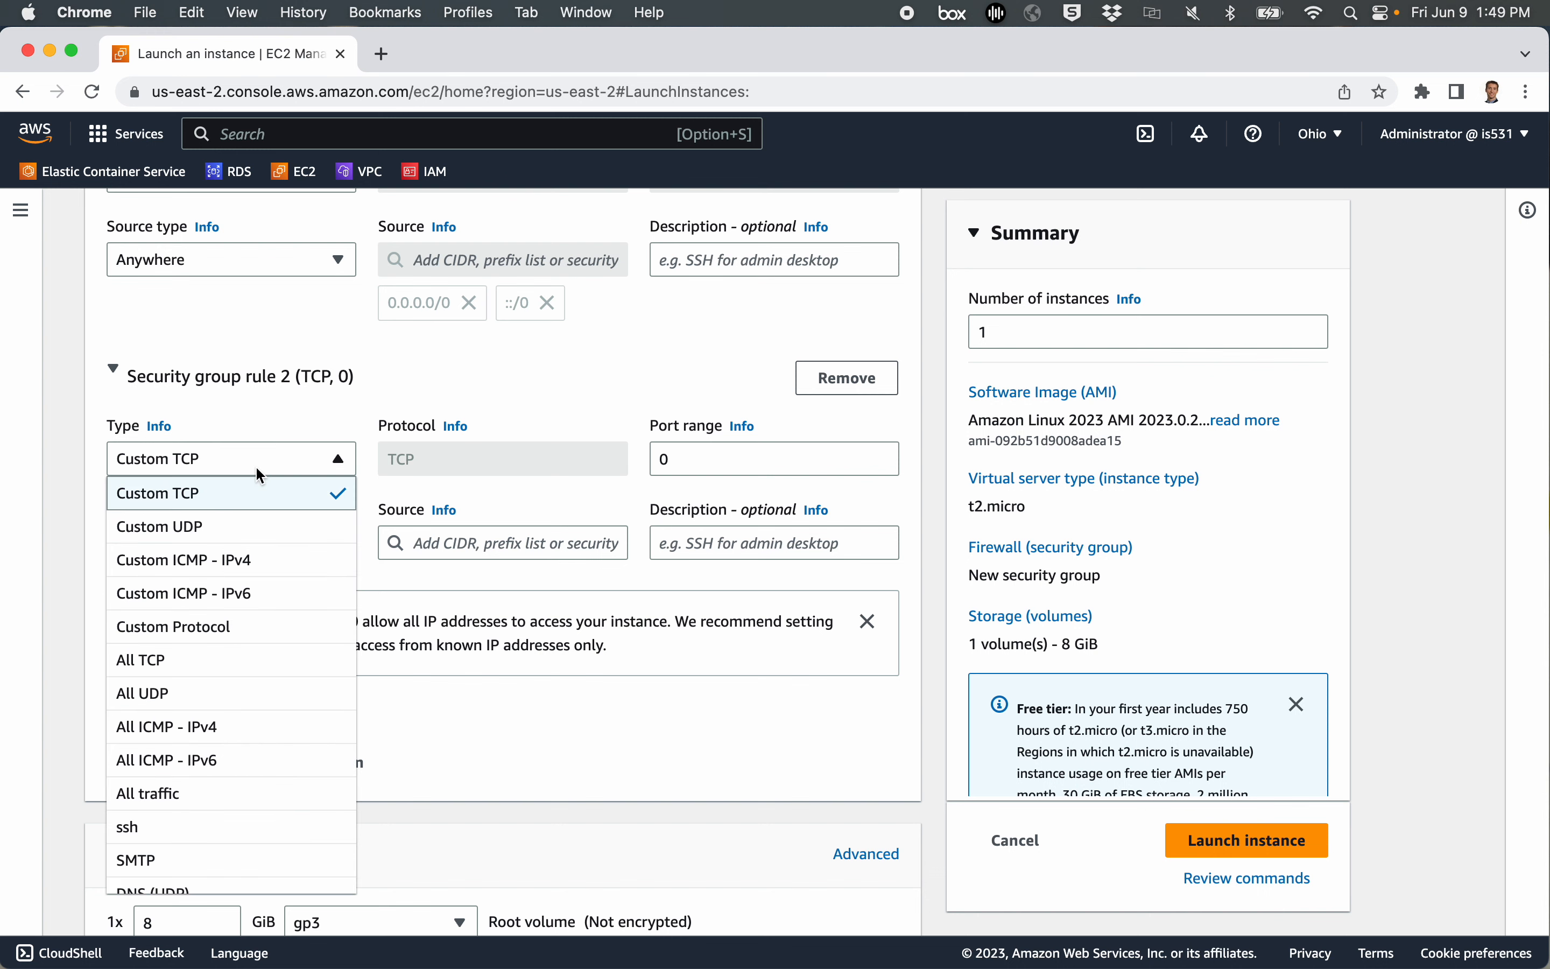
scroll(227, 731, "down", 10)
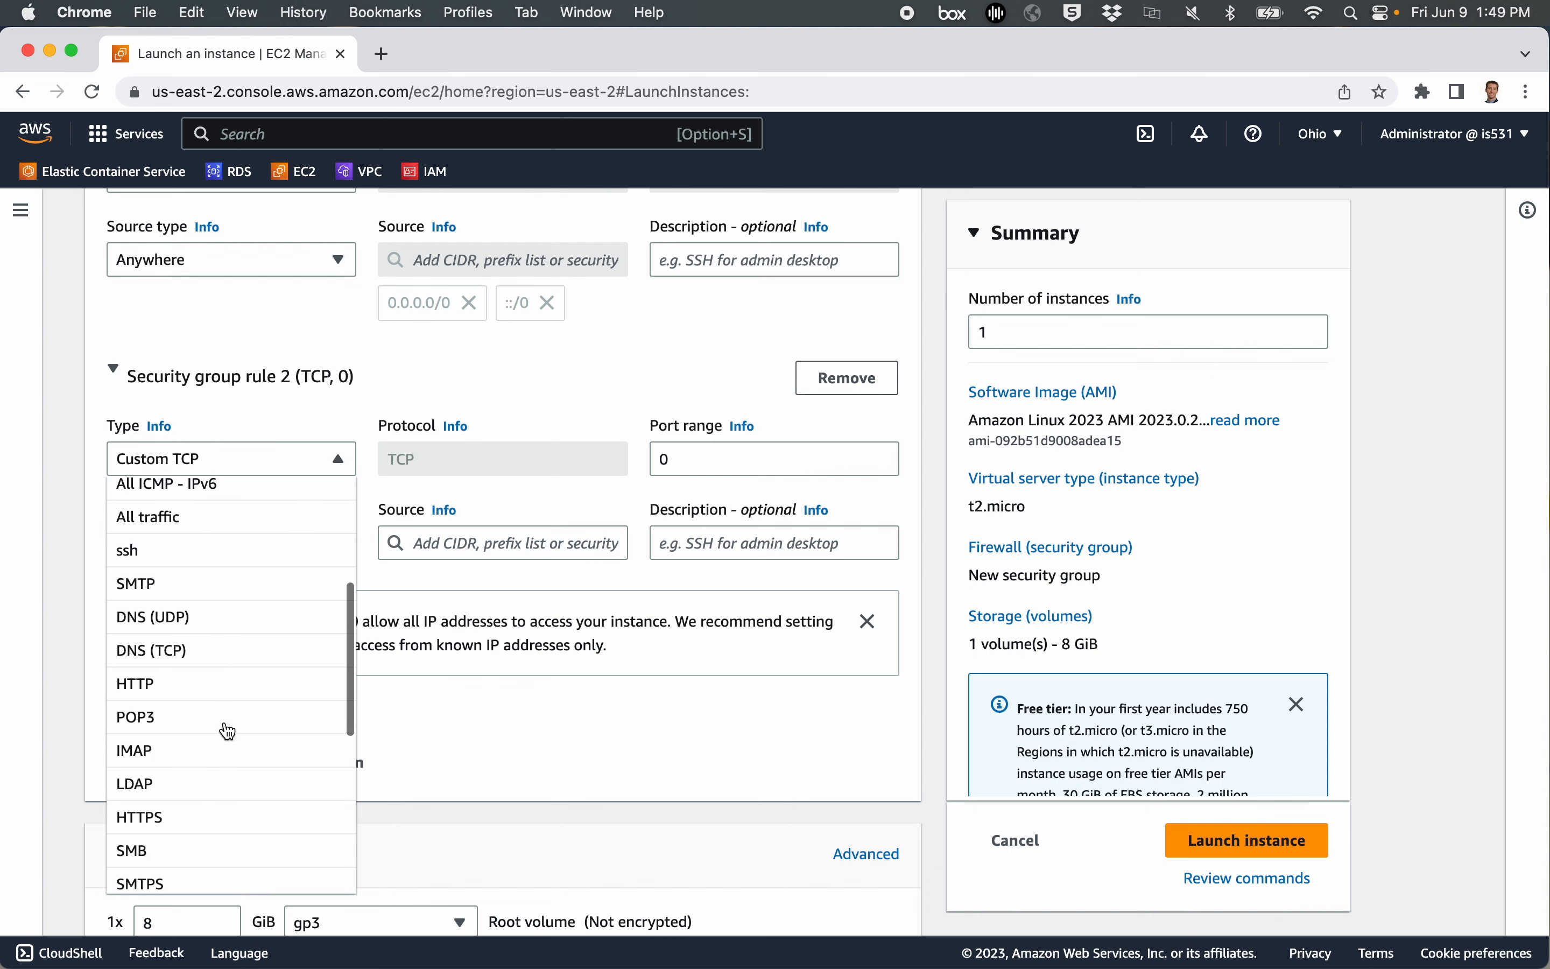
left_click(141, 620)
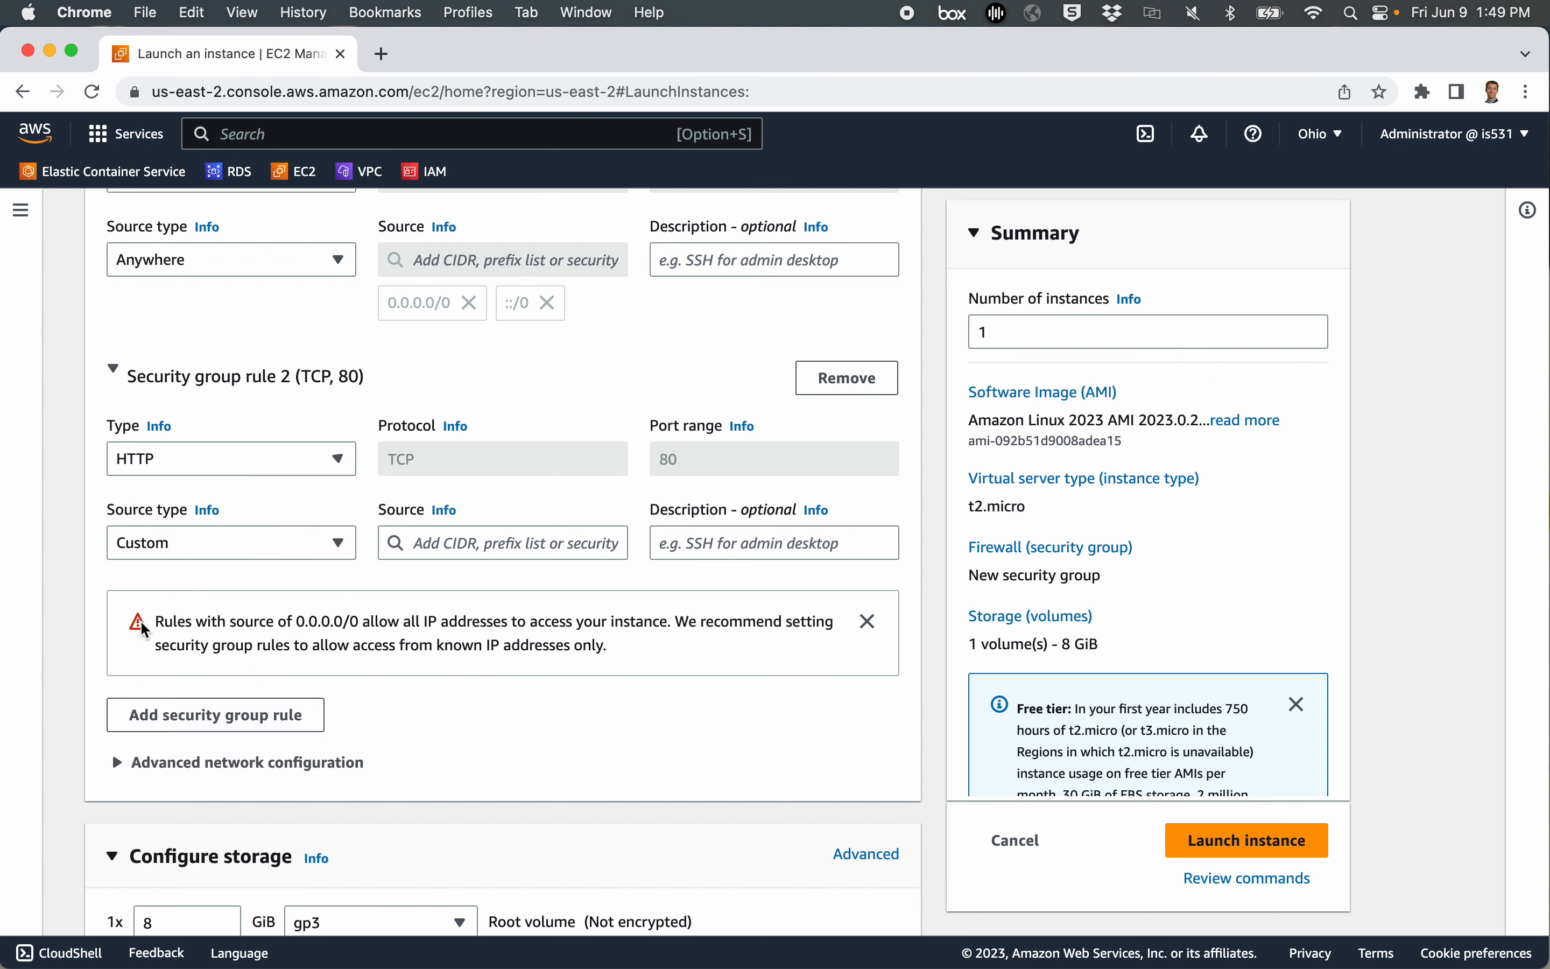
Set the source type of the HTTP security group rule to Anywhere
left_click(298, 552)
left_click(300, 545)
left_click(300, 546)
left_click(229, 587)
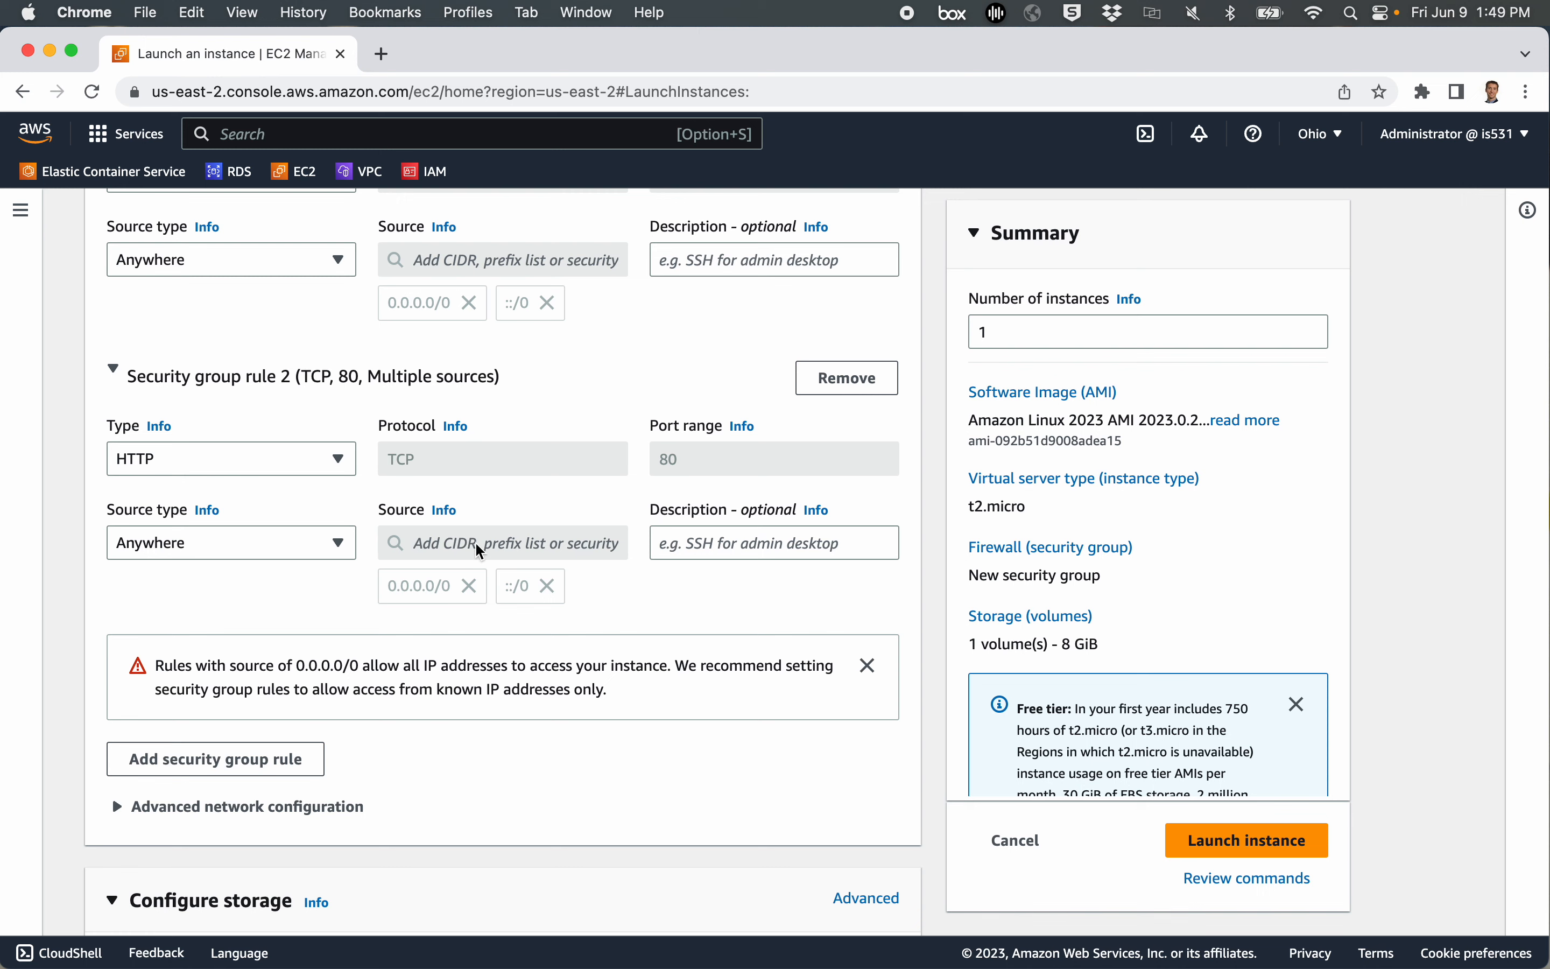
Review the security group, storage and network settings, and launch the instance
scroll(344, 551, "up", 3)
scroll(343, 559, "down", 10)
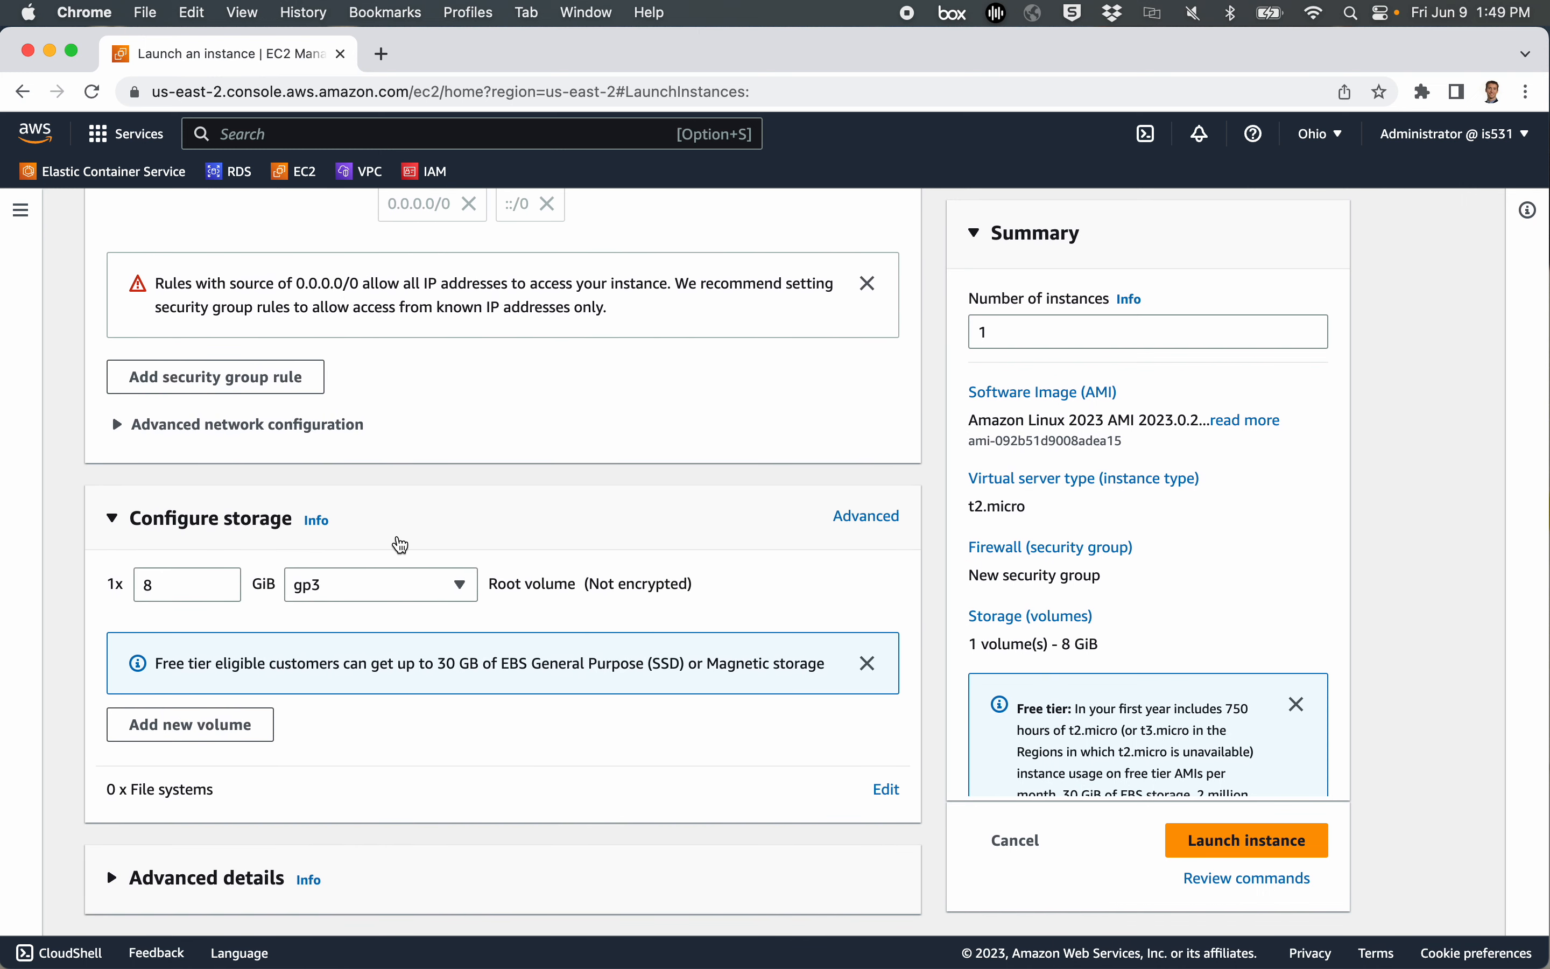
scroll(1196, 548, "up", 18)
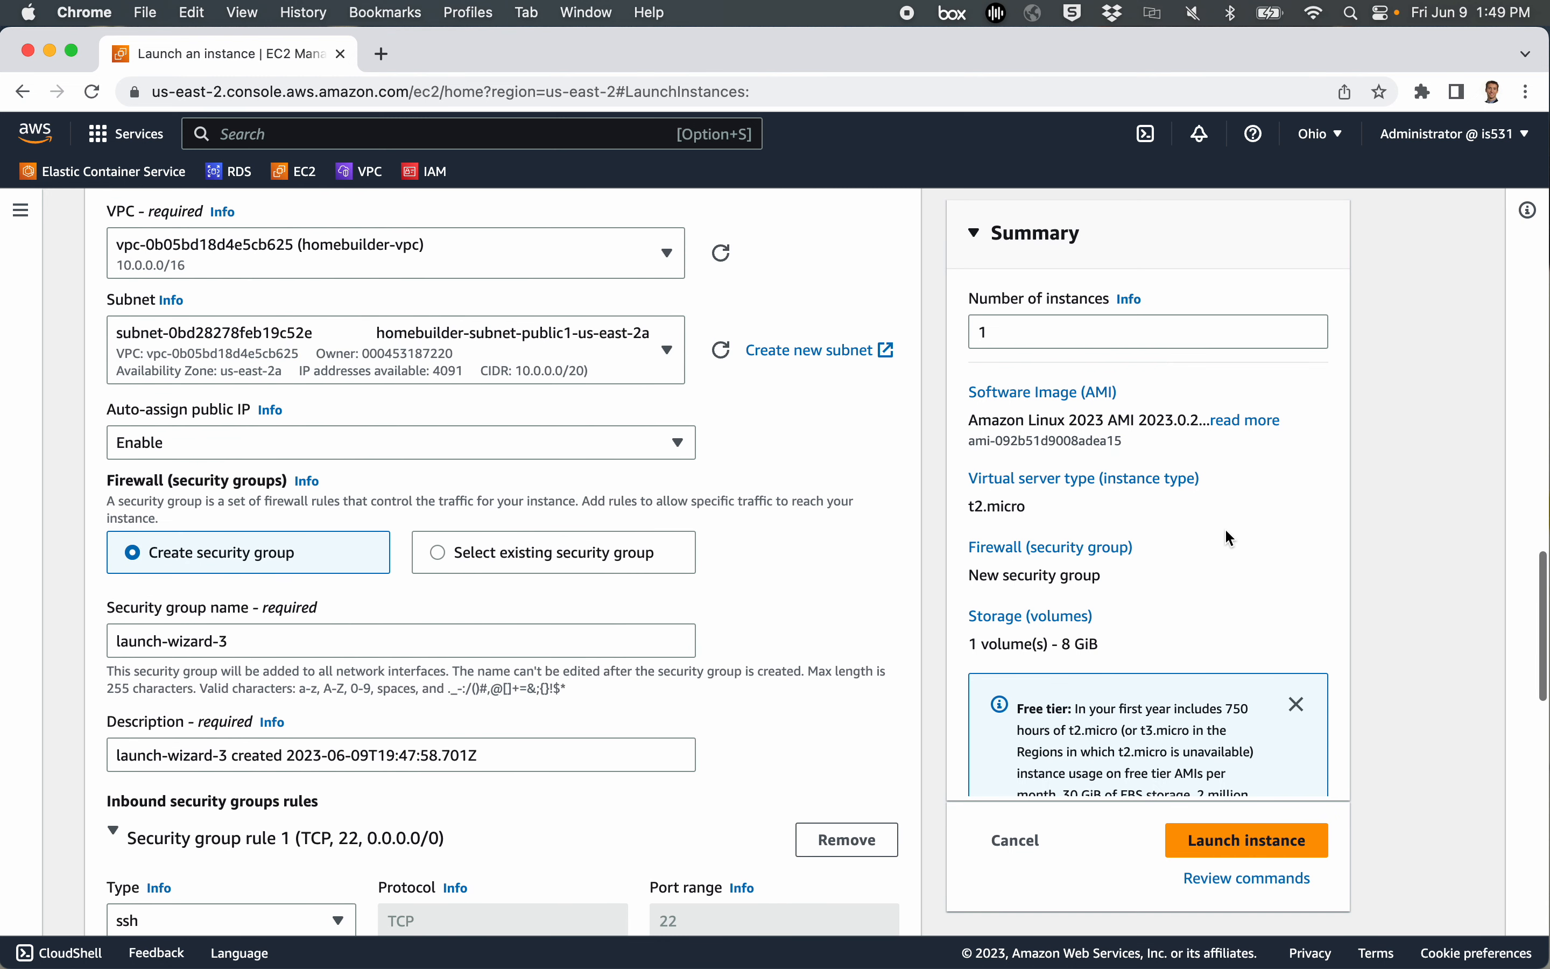
left_click(1253, 842)
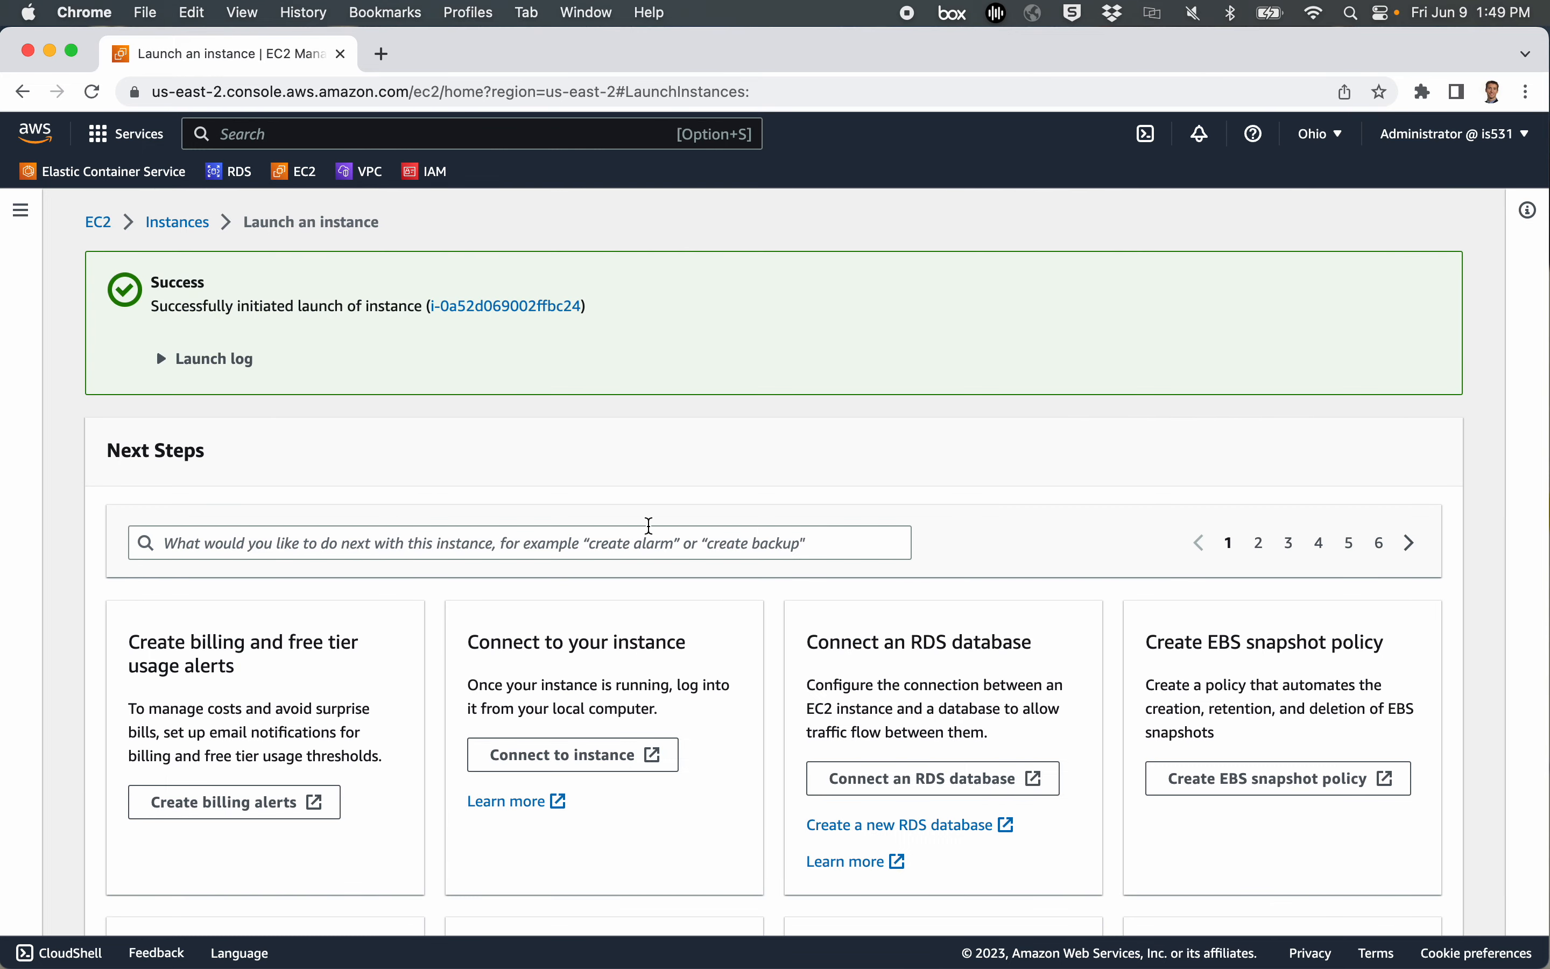
Open the launched instance in the instances list, select homebuildersite, and show its networking details in an enlarged details pane
left_click(500, 306)
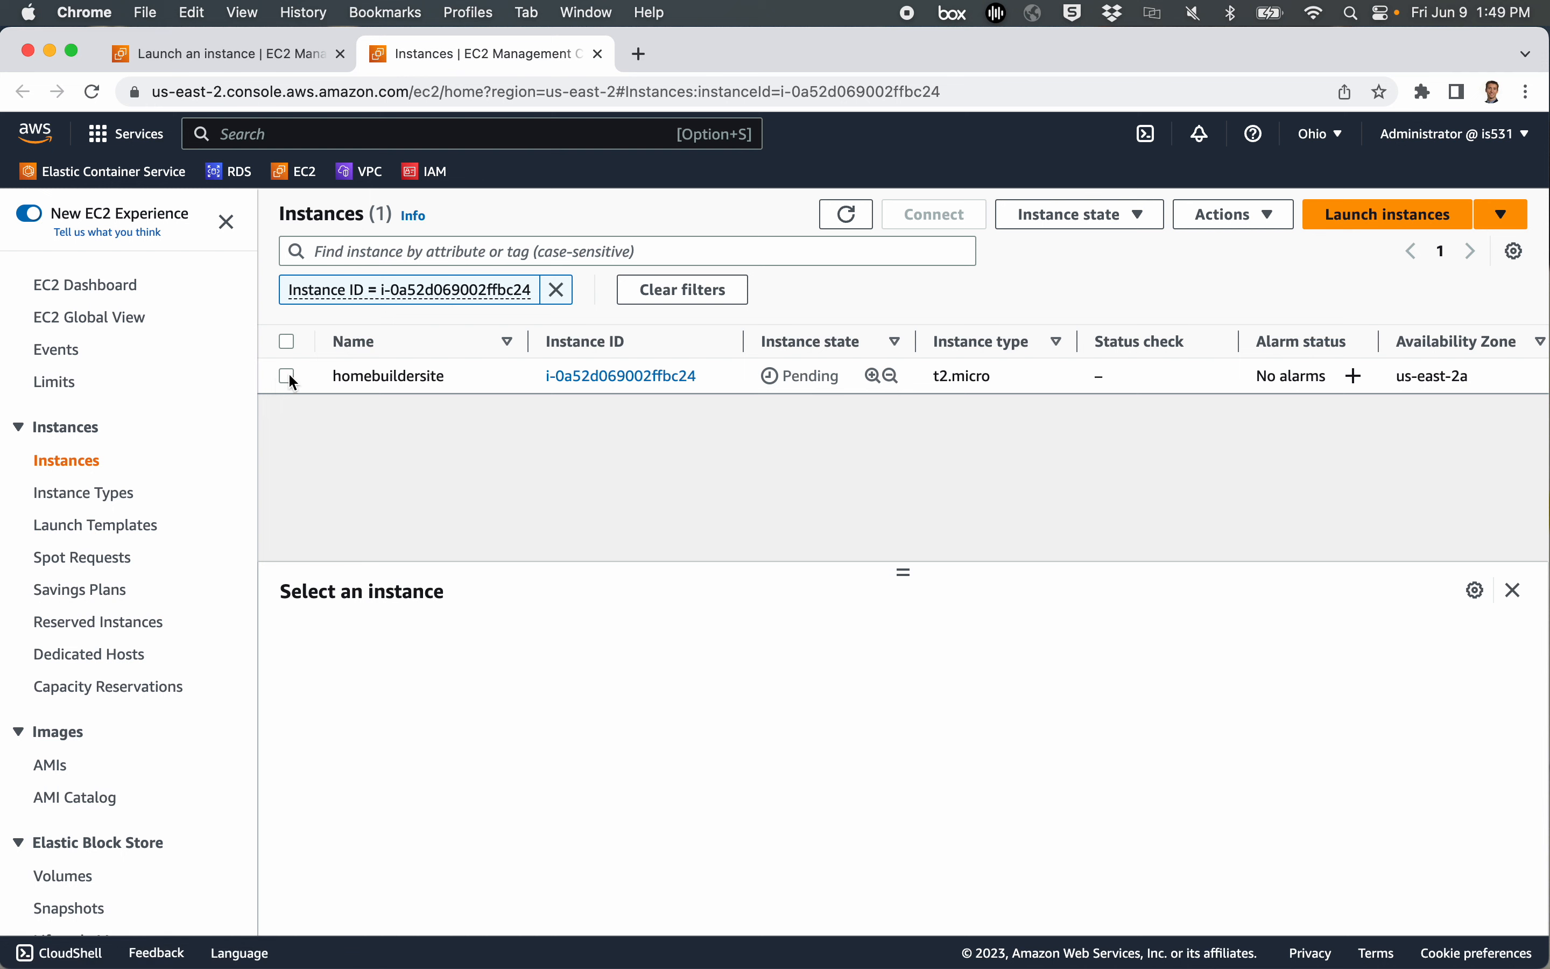
left_click(287, 377)
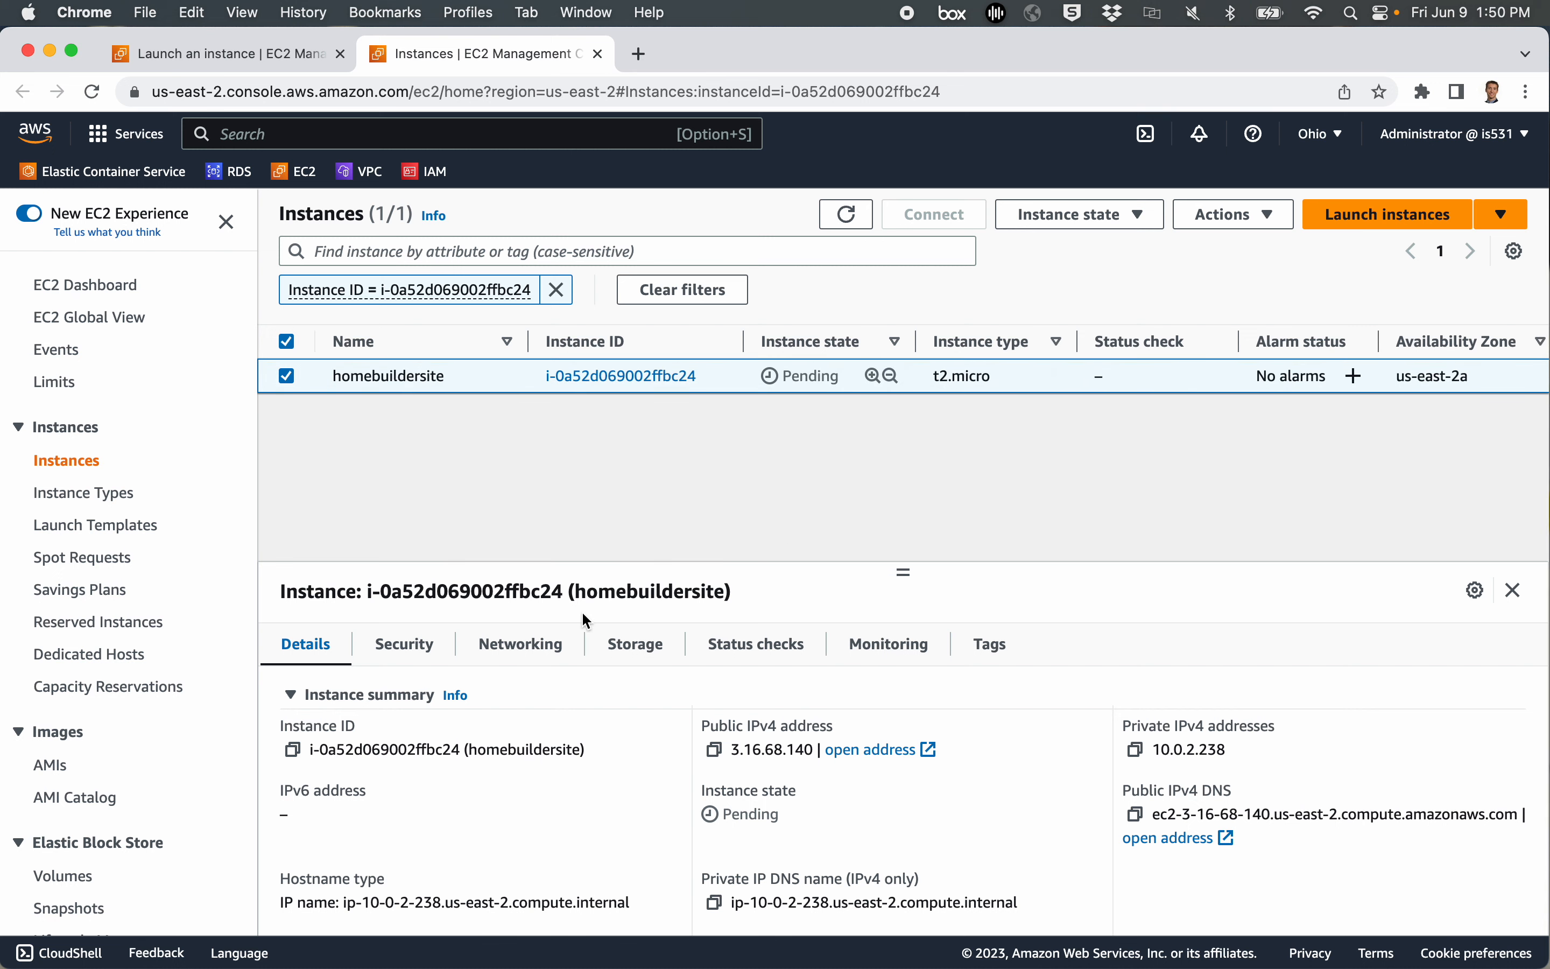
left_click(515, 652)
left_click_drag(906, 572, 920, 430)
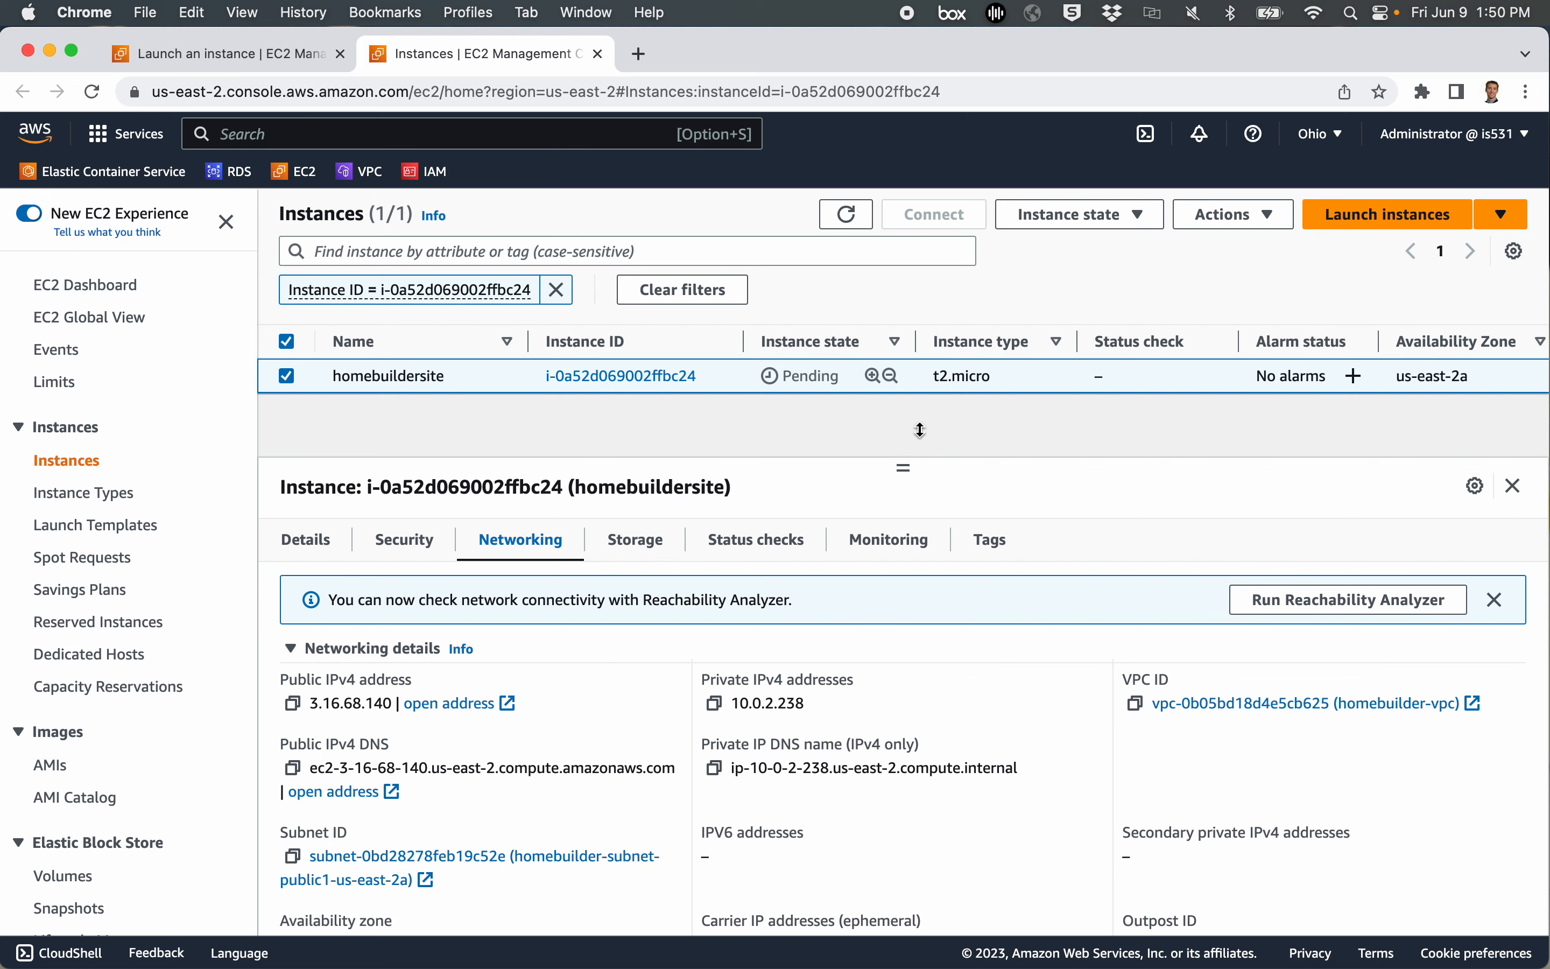